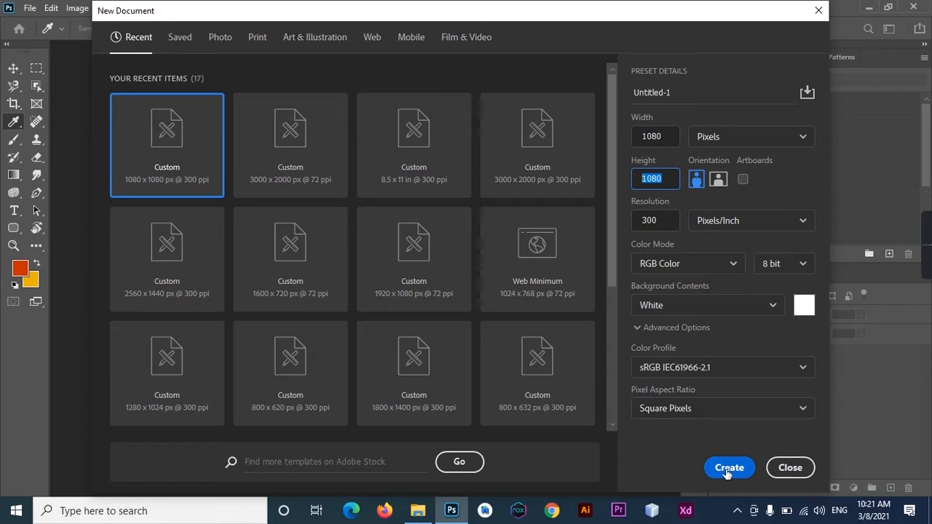
On a new layer, outline the canvas's lower-right corner with a diagonal Pen path and load it as a selection
key(ctrl+shift+alt+n)
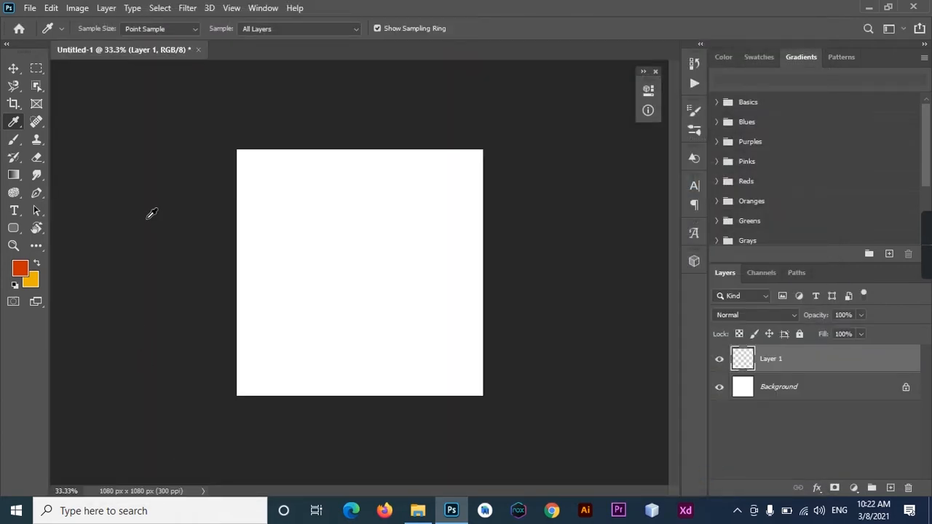
key(p)
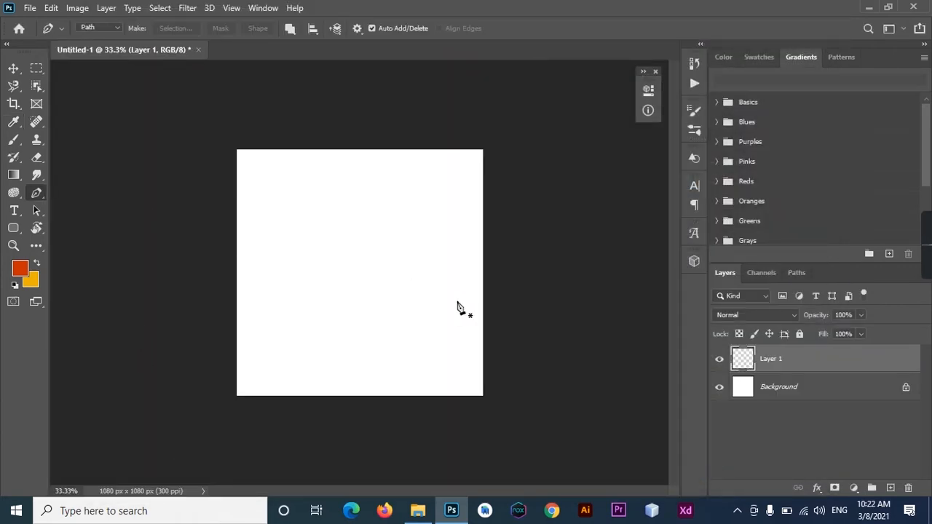
click(497, 287)
drag(253, 412, 224, 421)
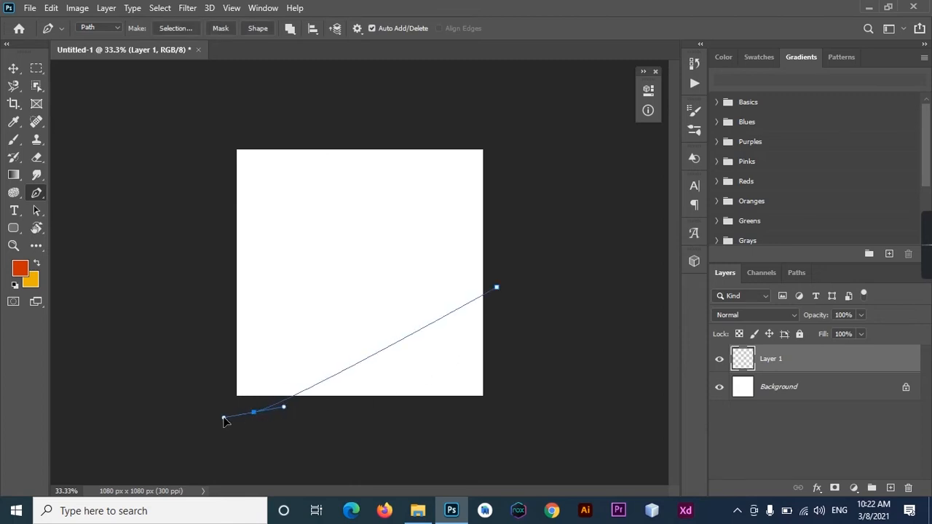
click(254, 413)
click(505, 418)
key(ctrl+Return)
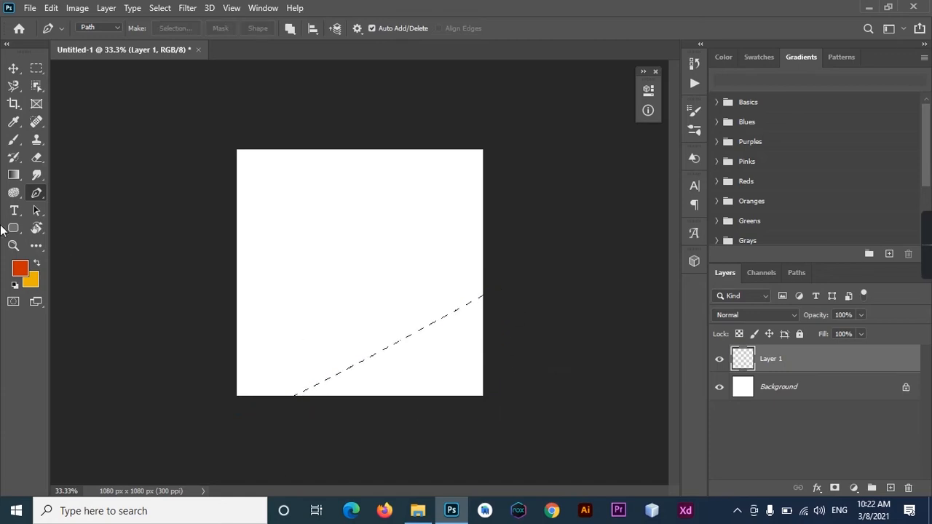
Check the gradient's orange colour stop, keep it at c72d01, and accept the off-white-to-orange gradient
click(10, 174)
click(122, 31)
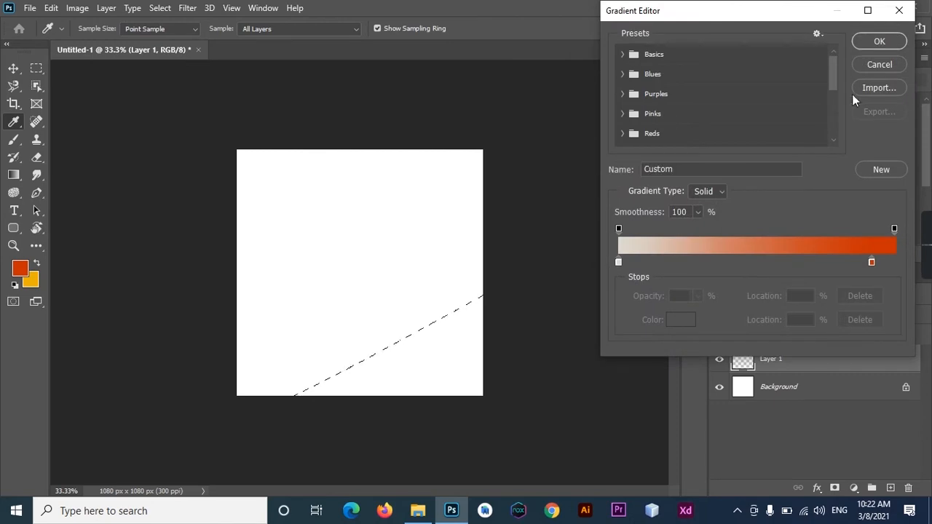
click(872, 263)
click(680, 320)
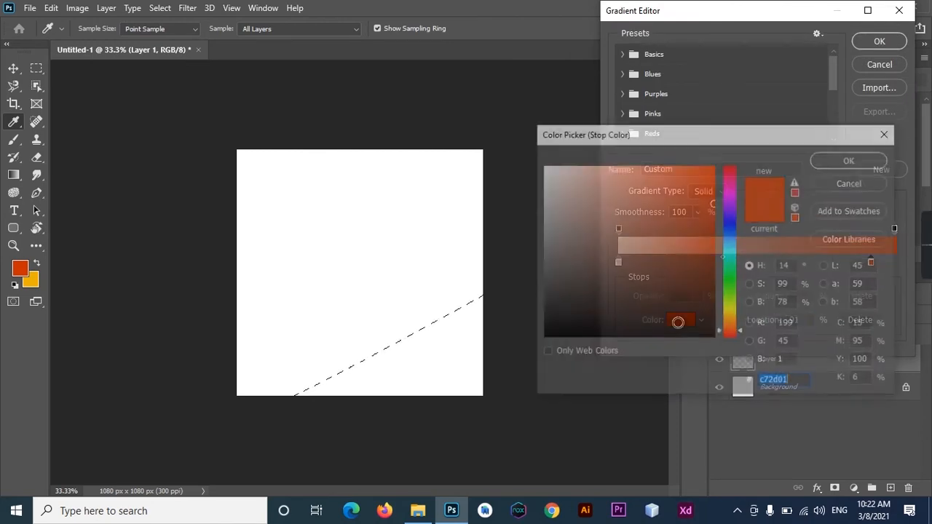
click(797, 383)
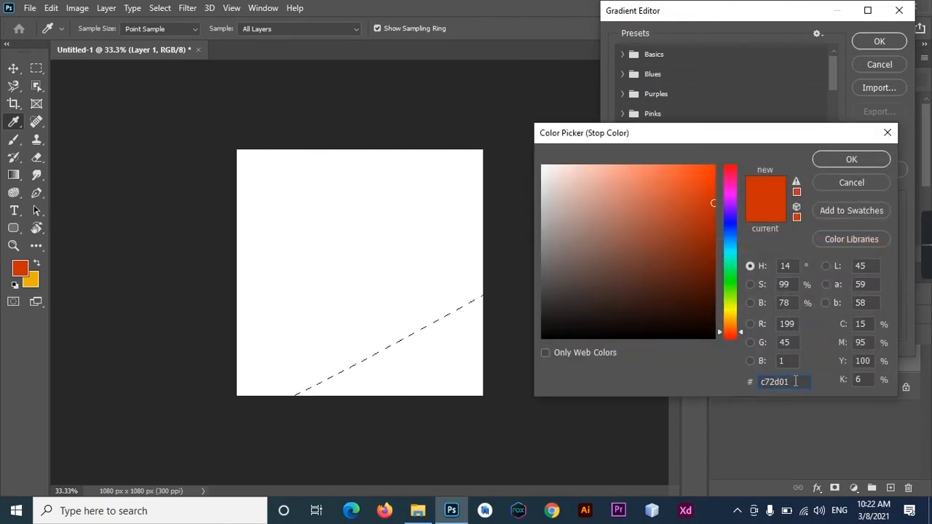
click(851, 159)
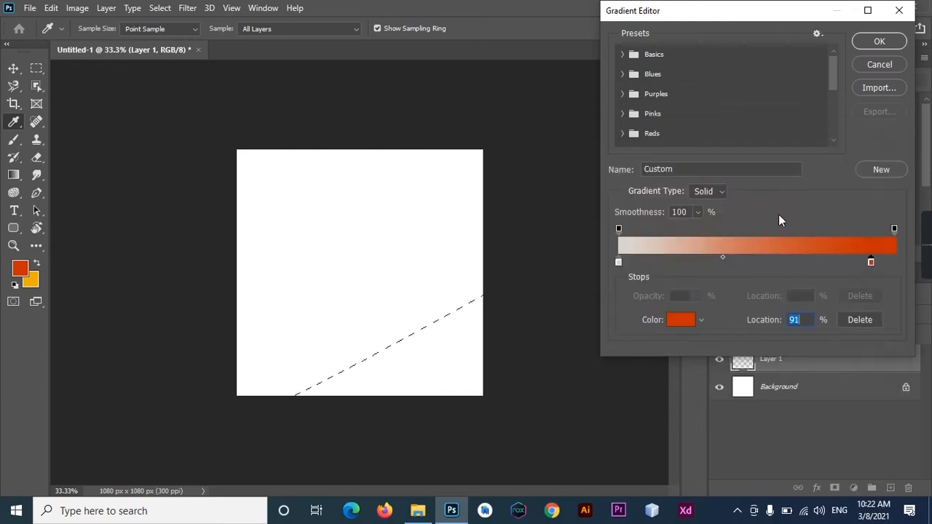
click(874, 43)
Fill the corner selection with the radial gradient so it glows from the canvas's lower-right corner, and deselect
drag(473, 397, 457, 364)
drag(402, 288, 401, 286)
drag(483, 412, 441, 358)
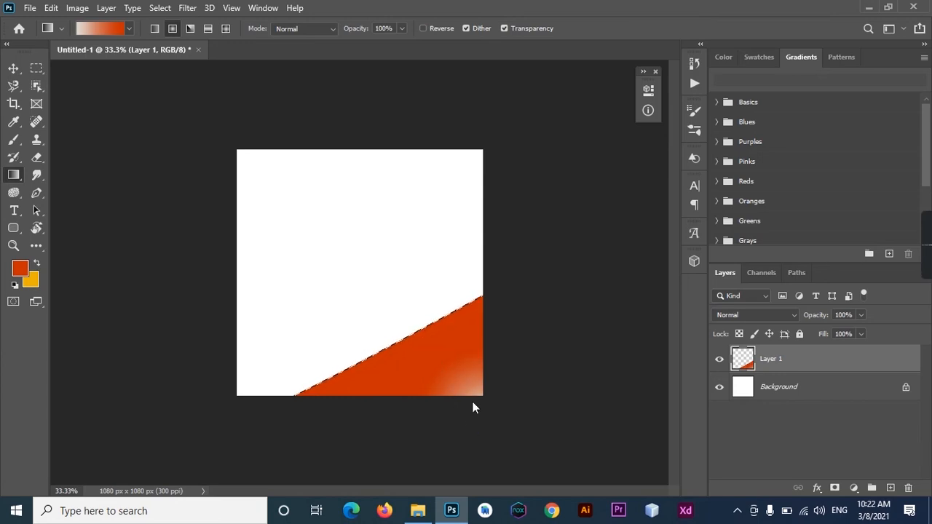
key(ctrl+z)
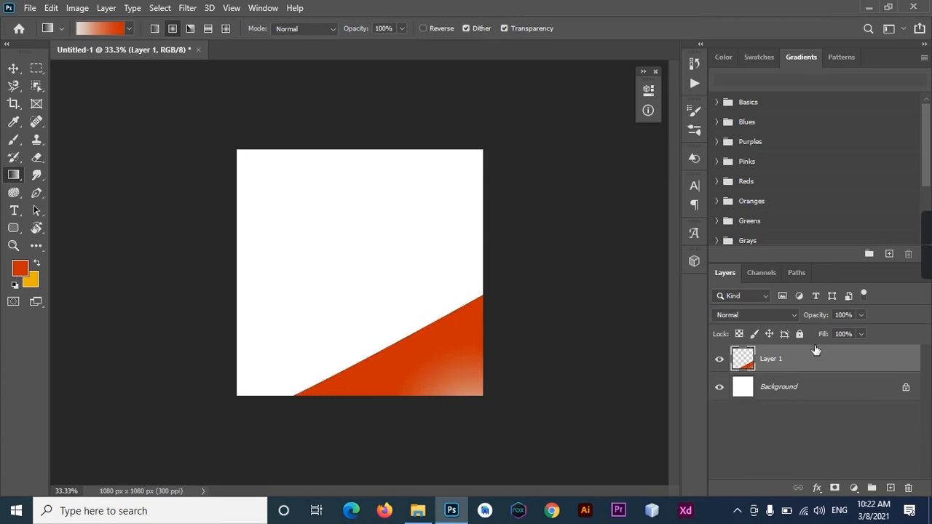
Apply the last-listed Drop Shadow effect to the corner shape on Layer 1
double_click(757, 352)
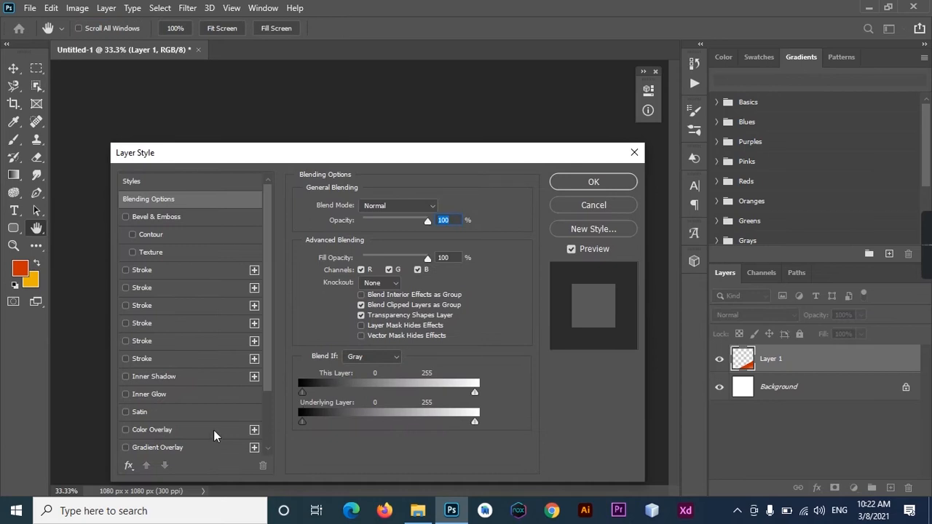
drag(268, 274, 278, 400)
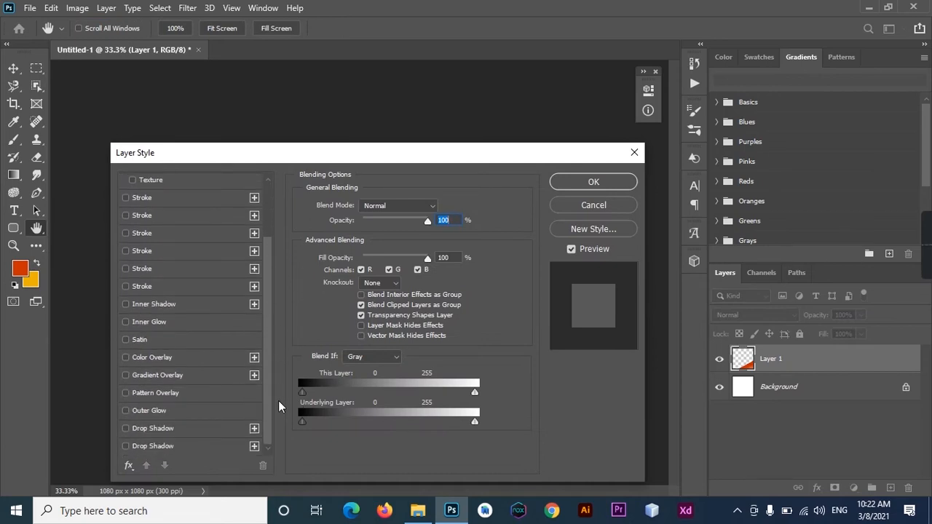
click(125, 446)
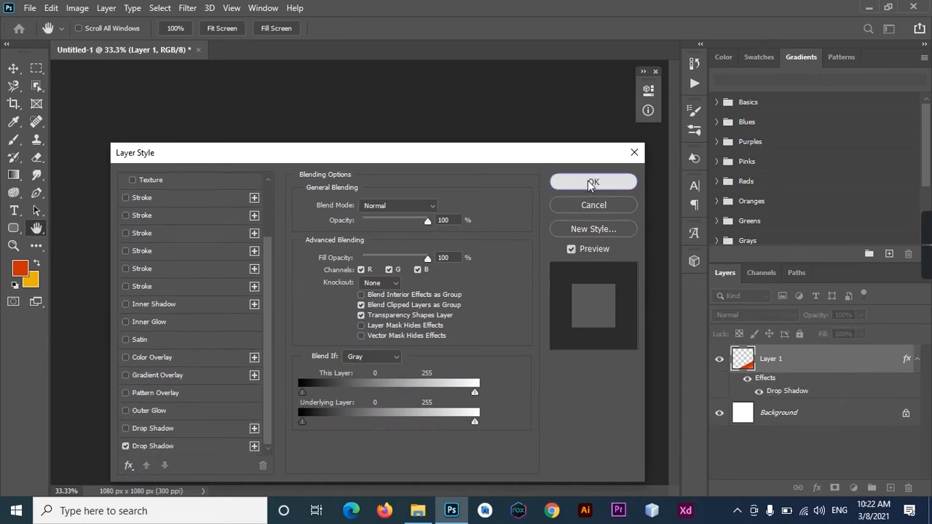
click(593, 182)
Draw a closed Pen path for a gently curved diagonal band above the corner shape, overlapping its upper edge
key(p)
click(495, 207)
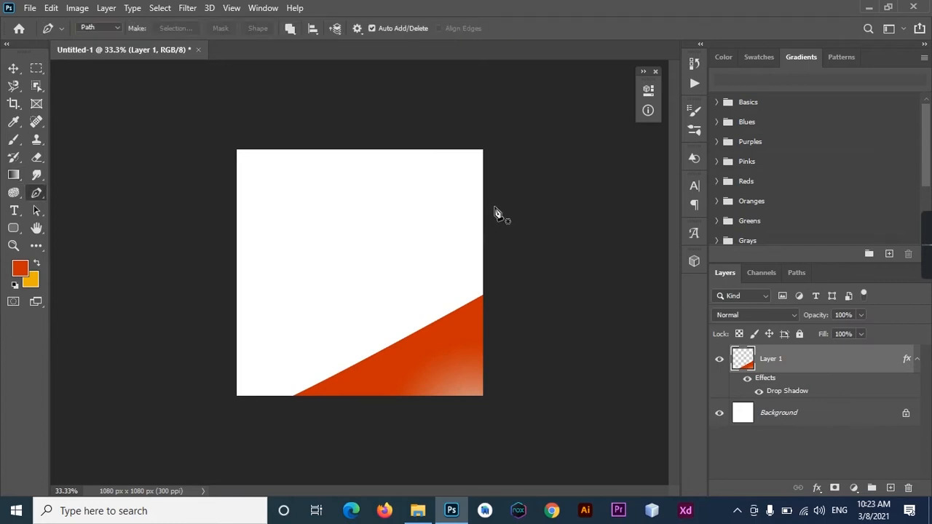
drag(197, 333, 126, 343)
alt+click(196, 332)
click(204, 437)
click(279, 428)
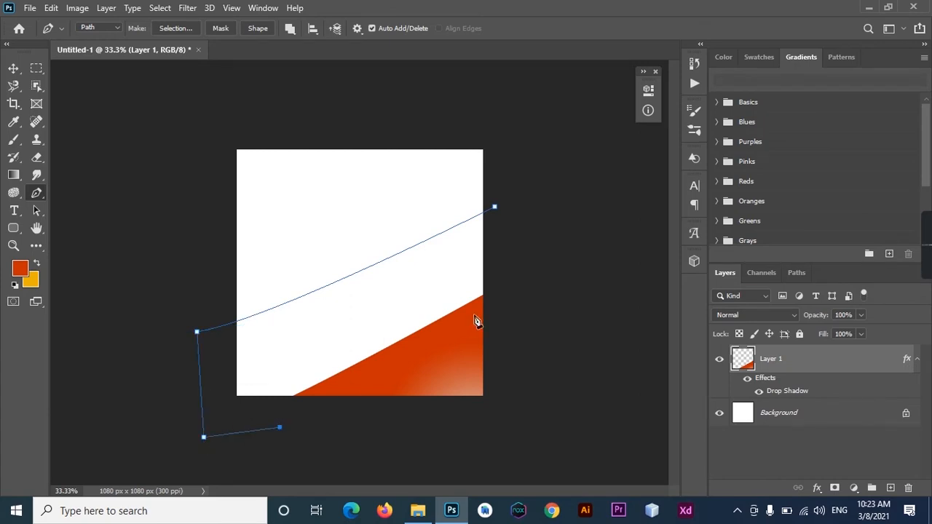
click(520, 289)
click(495, 208)
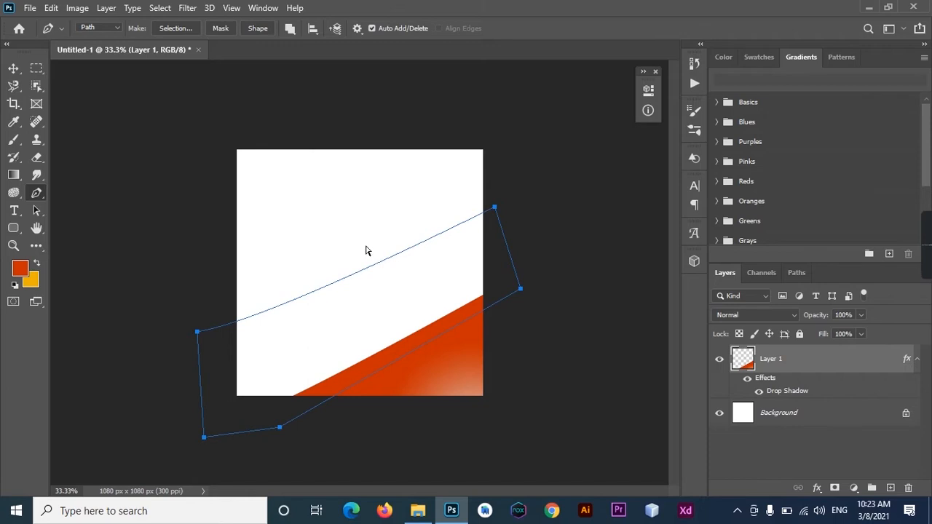
Create a new layer above Layer 1 and load the band path as a selection
key(ctrl+shift+n)
key(Return)
key(ctrl+Return)
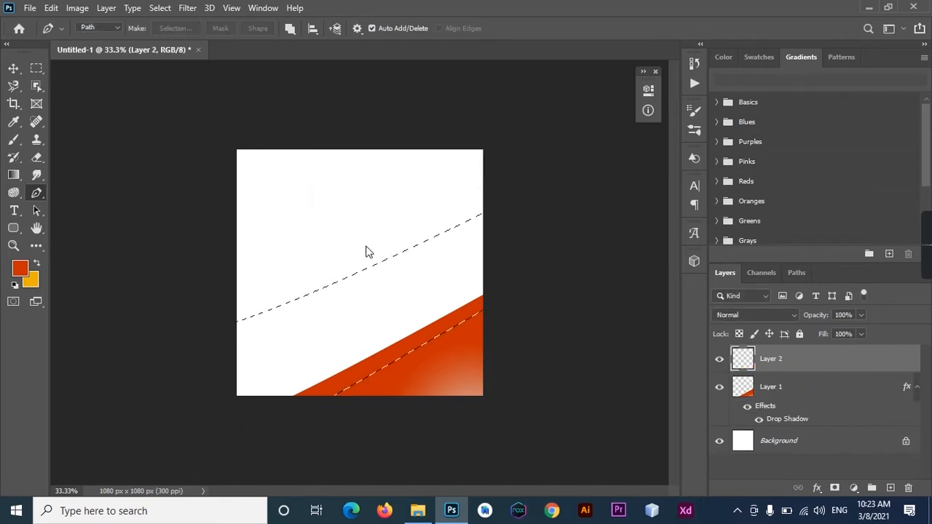
Fill the band selection with the radial orange gradient, with its glow centred near the band's lower edge
click(13, 175)
drag(379, 365, 384, 321)
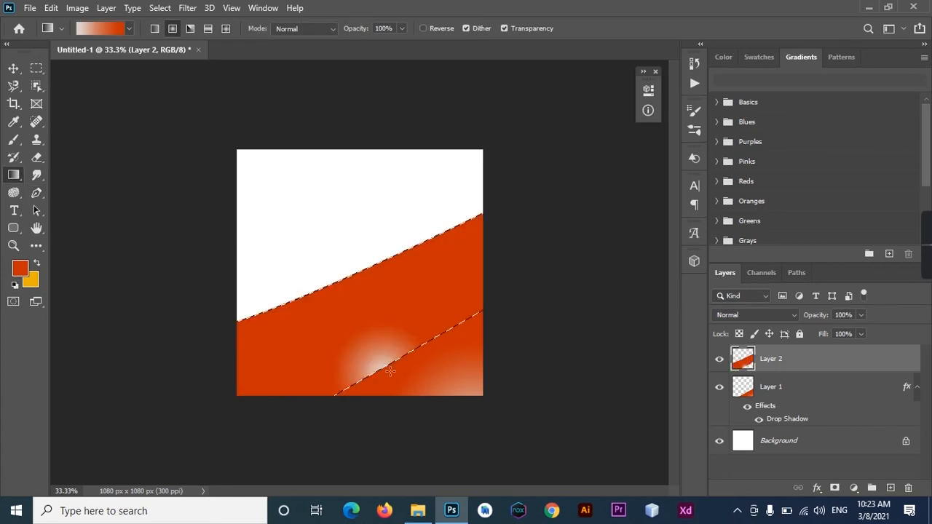
key(ctrl+z)
drag(428, 383, 385, 296)
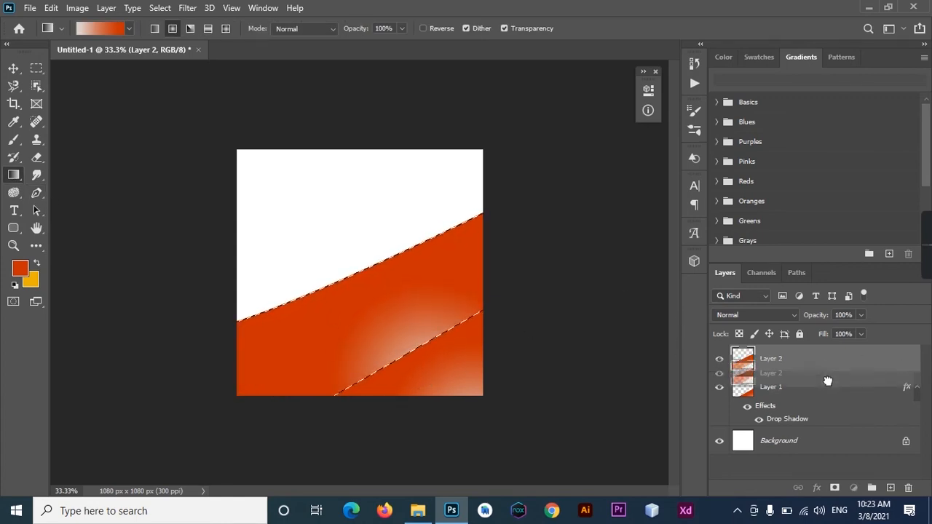
Move the band's layer beneath the corner shape's layer and deselect
drag(826, 366, 828, 406)
click(12, 68)
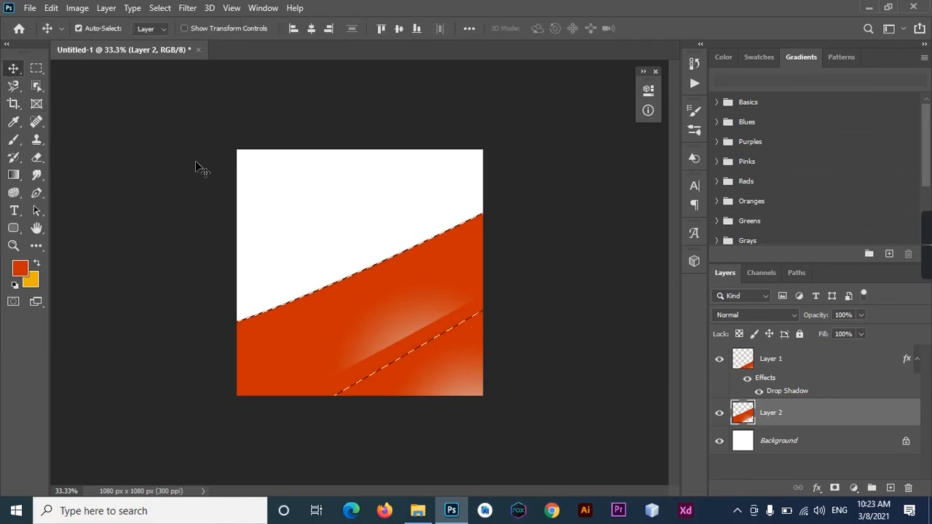
key(ctrl+d)
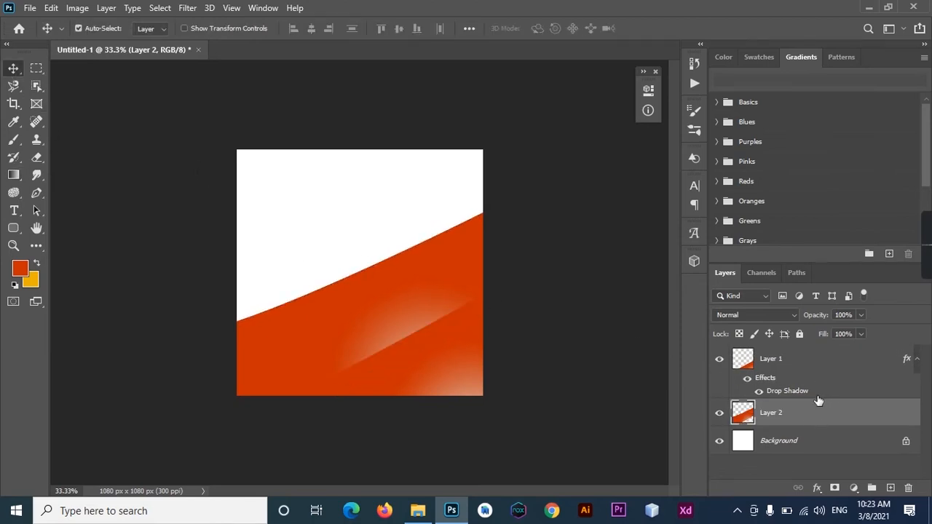
Switch Layer 1's shadow to the other Drop Shadow entry, leaving the last-listed one off, and apply the style
click(815, 359)
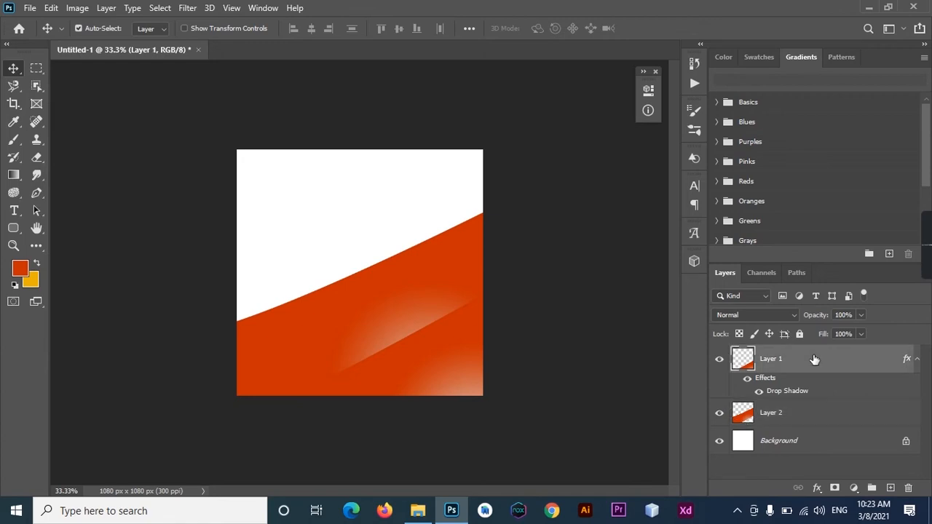
double_click(814, 362)
scroll(238, 364, down, 2)
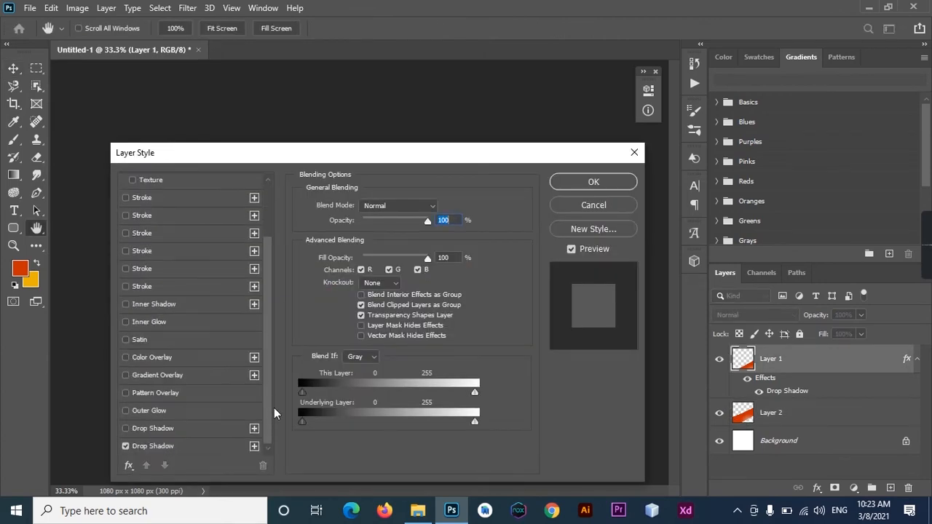
click(126, 429)
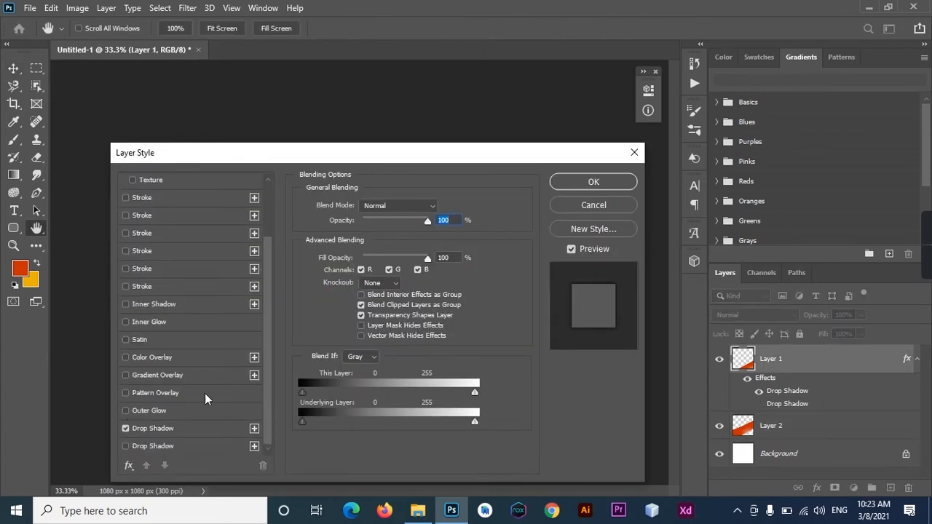
click(599, 182)
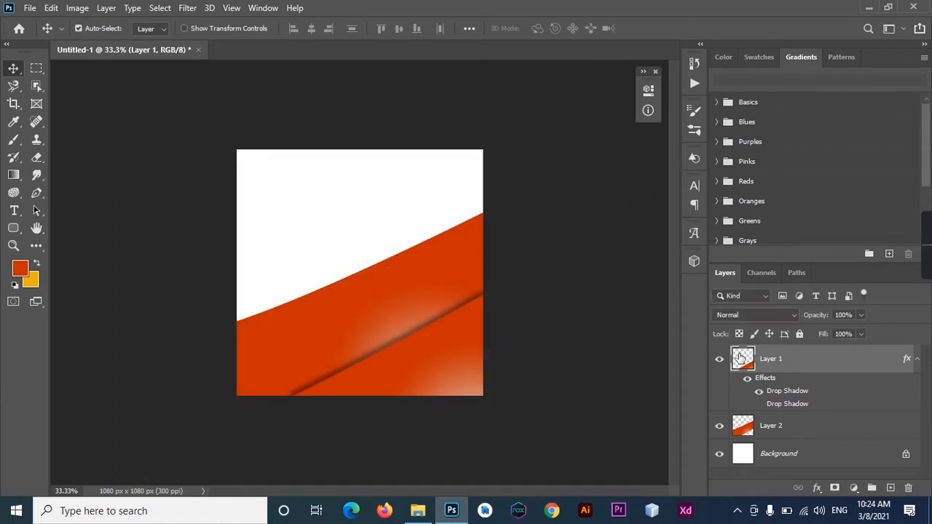
Copy the layer style from Layer 1 and paste it onto Layer 2
right_click(806, 370)
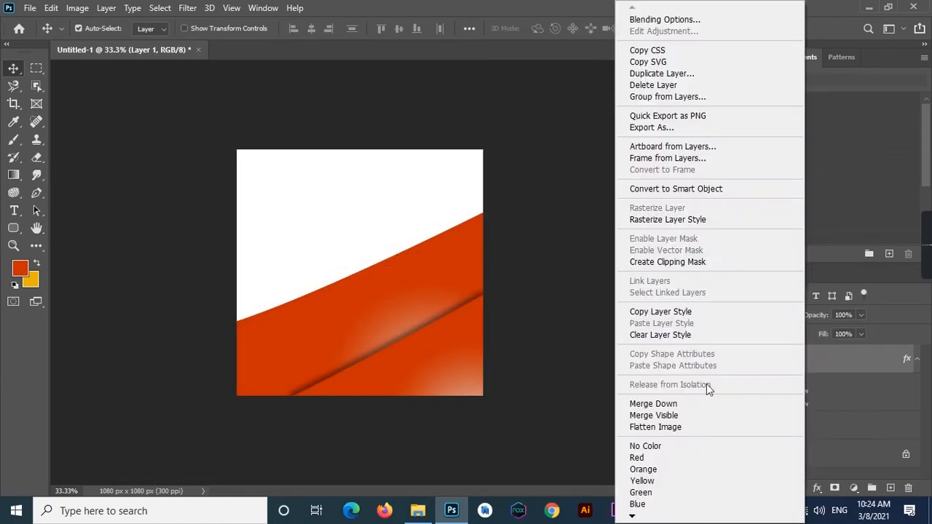
click(710, 312)
click(816, 425)
right_click(817, 424)
click(684, 322)
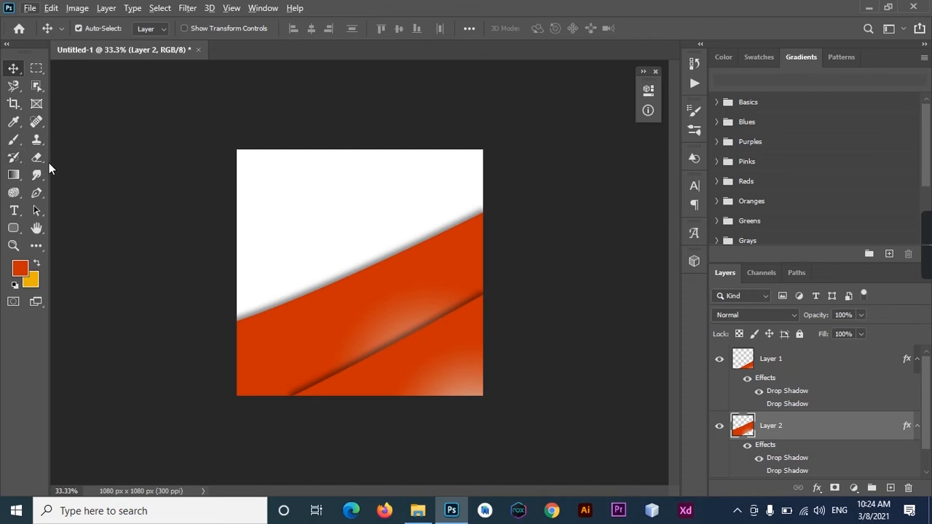
Draw a closed Pen path for a second curved band across the upper canvas, overlapping the first band's upper edge
key(p)
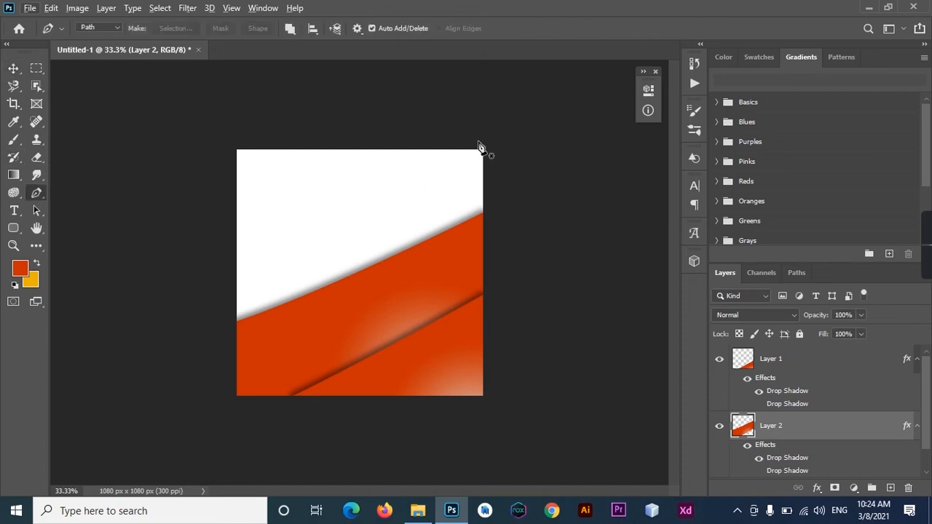
click(474, 142)
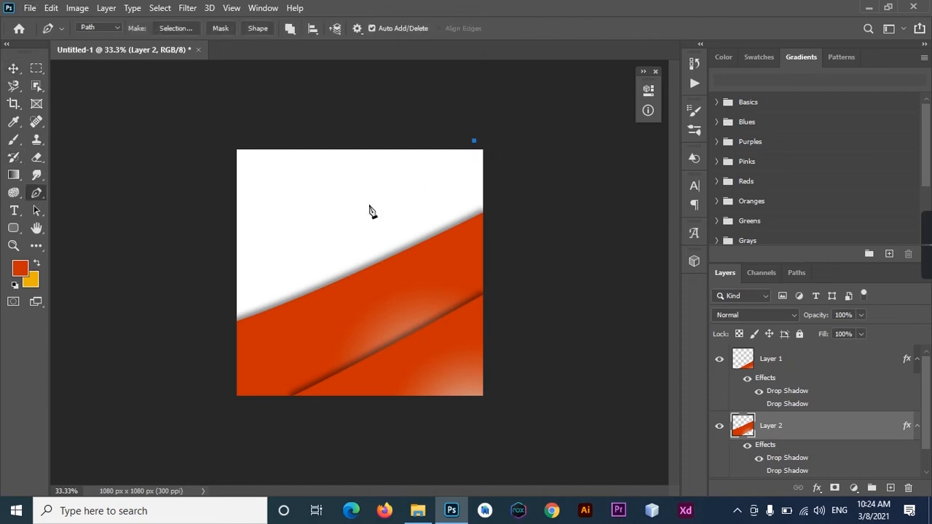
drag(202, 235, 49, 257)
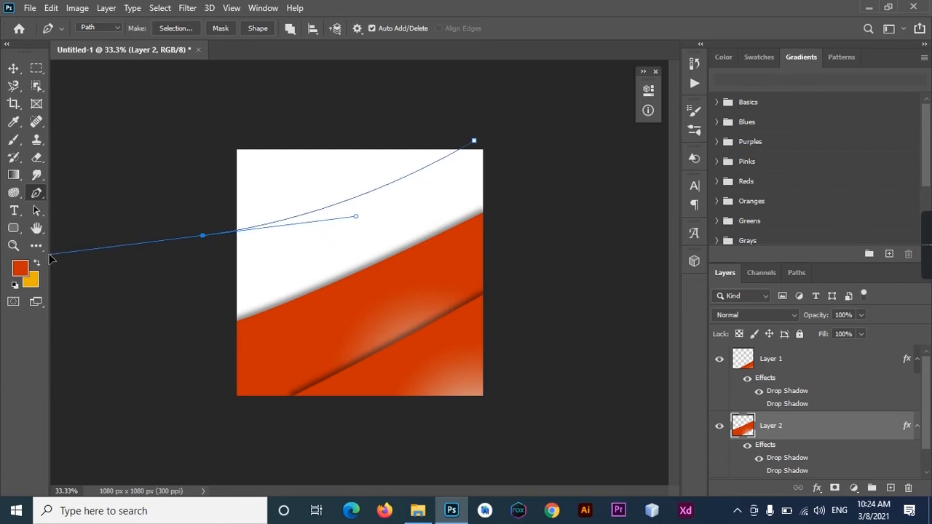
alt+click(203, 236)
click(209, 343)
drag(490, 244, 495, 138)
Create a new layer beneath Layer 2 and load the upper band path as a selection
key(ctrl+shift+n)
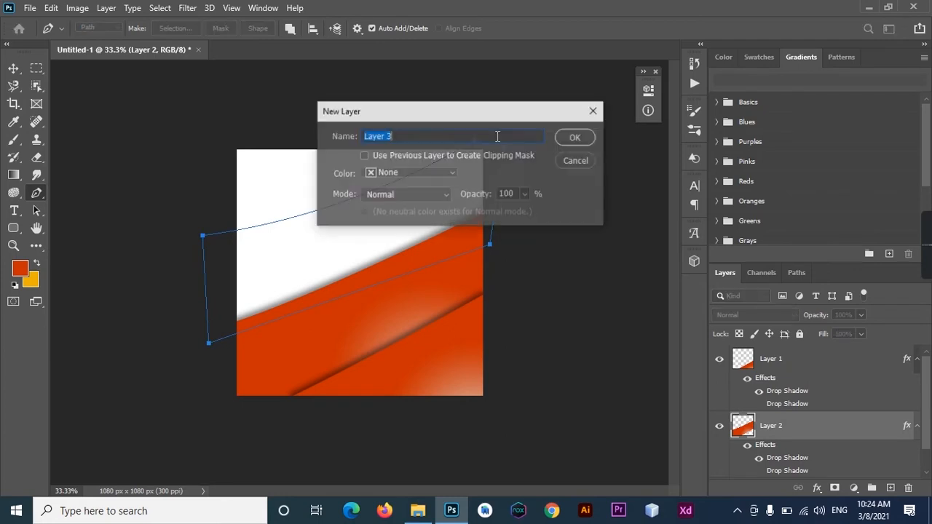
key(Return)
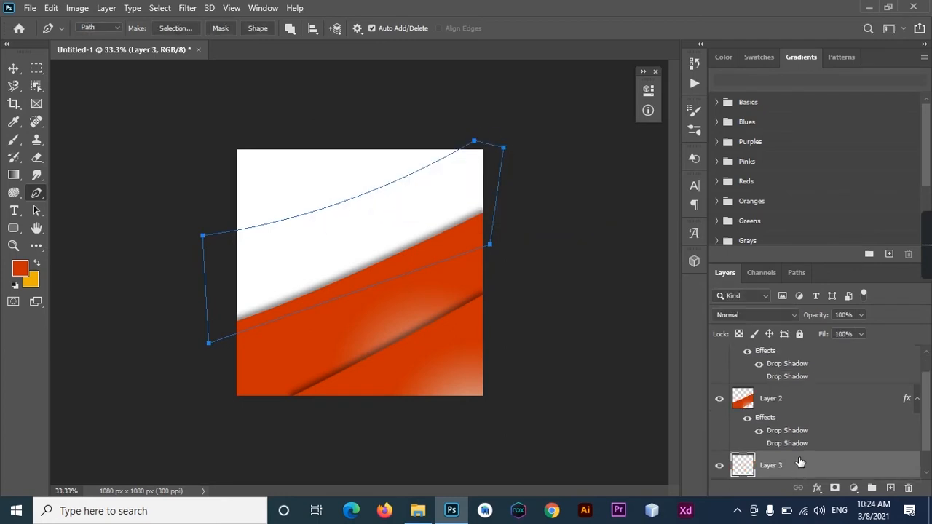
key(ctrl+Return)
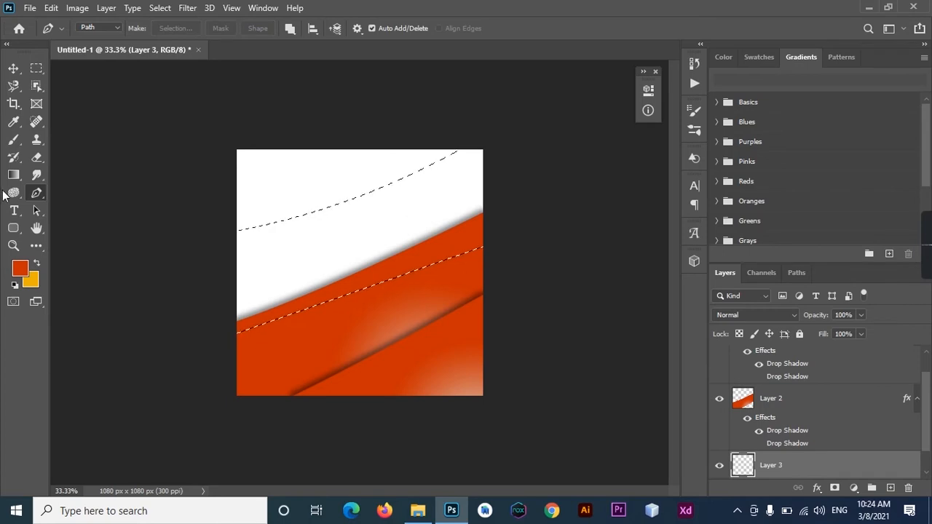
Fill the upper band selection with the radial orange gradient, redrawing it for a wider glow along the lower edge
click(13, 174)
drag(374, 301, 379, 240)
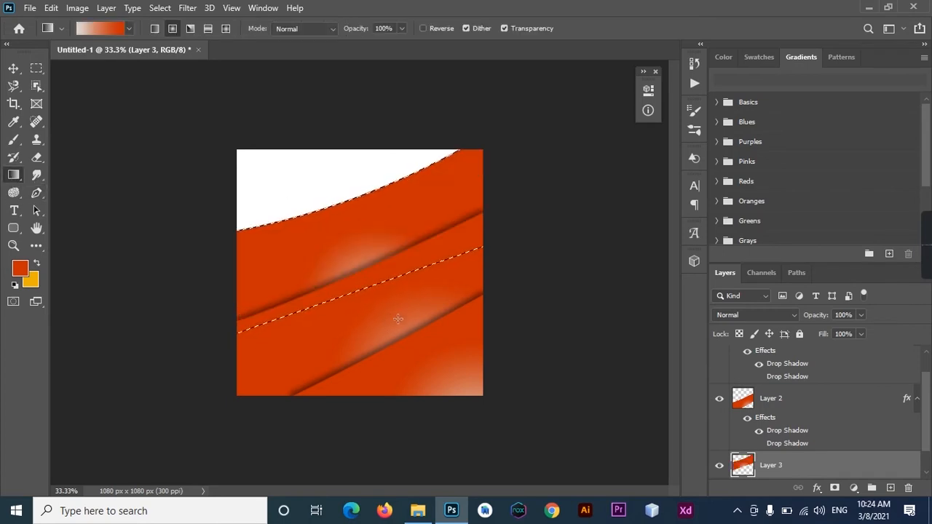
drag(436, 296, 360, 210)
drag(407, 341, 339, 202)
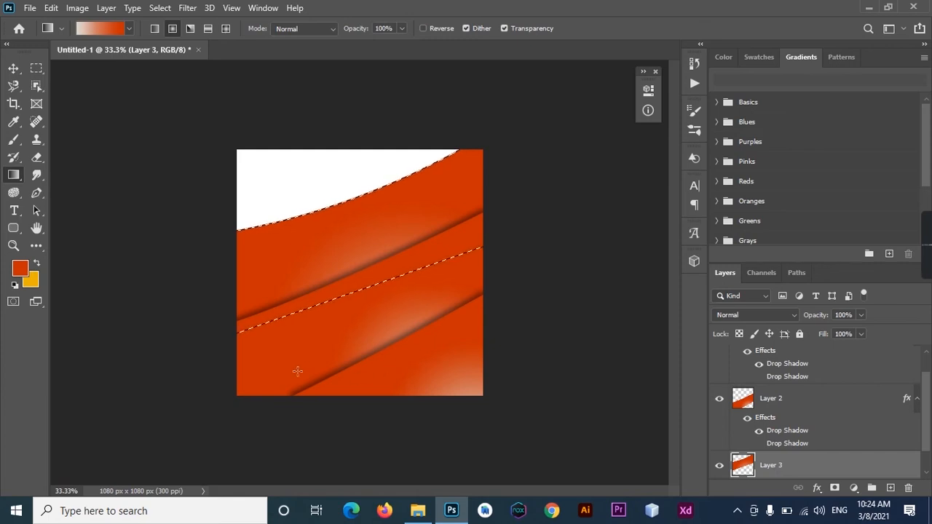
Deselect the upper band and draw a closed Pen path around the canvas's upper-left corner, its curved edge overlapping the band's top edge
key(ctrl+d)
key(p)
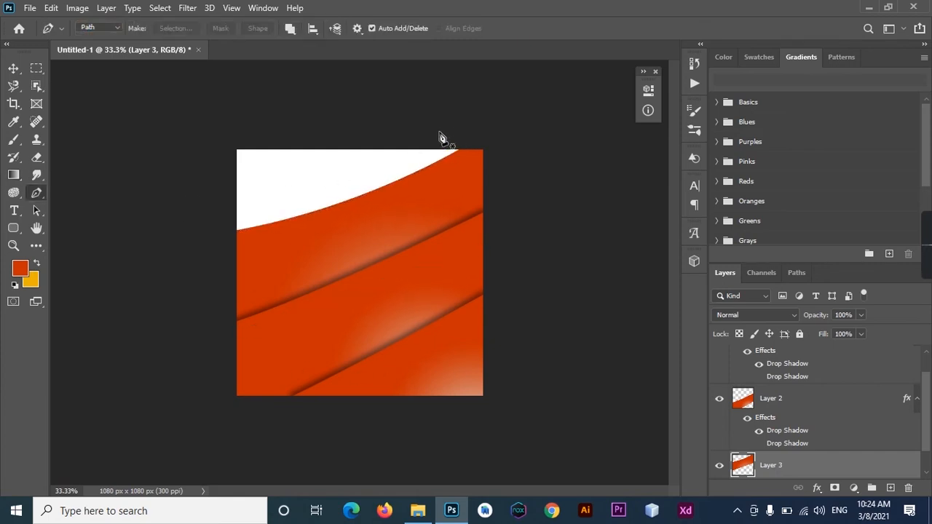
click(474, 137)
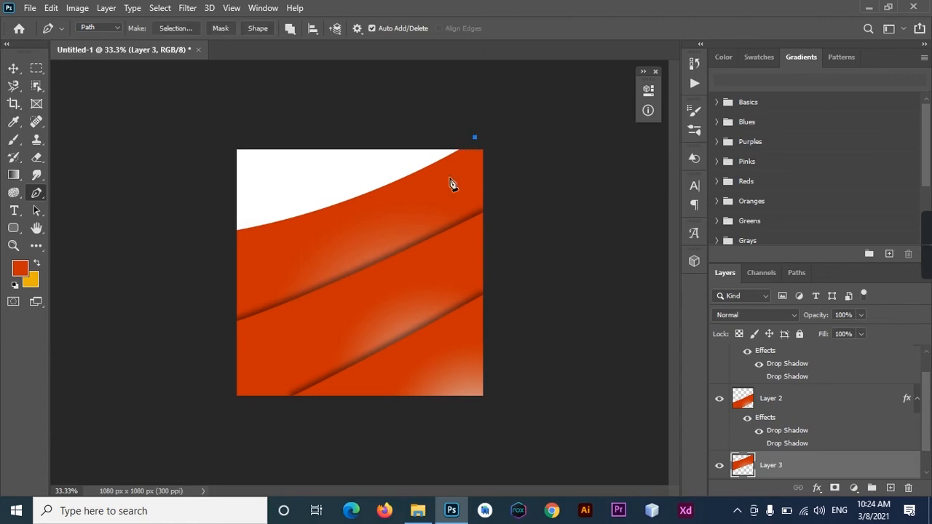
drag(208, 246, 78, 250)
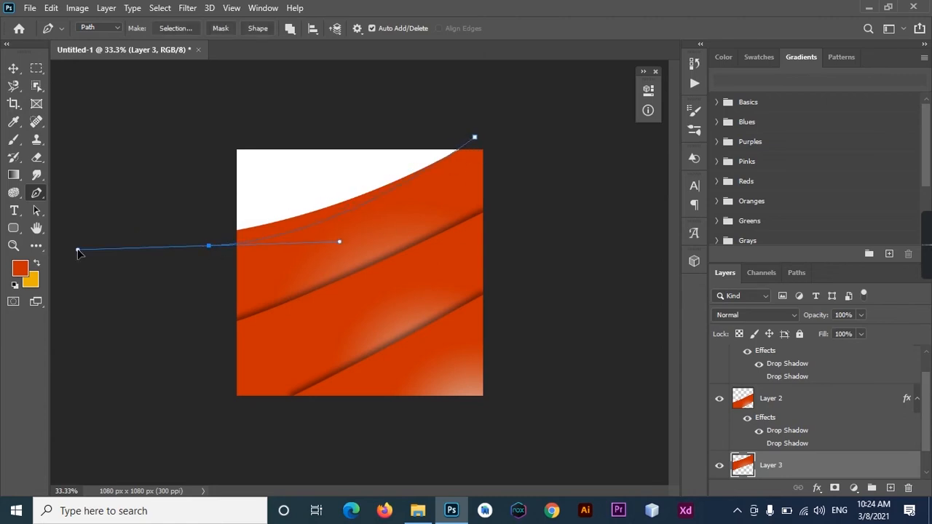
click(208, 246)
click(201, 136)
click(475, 137)
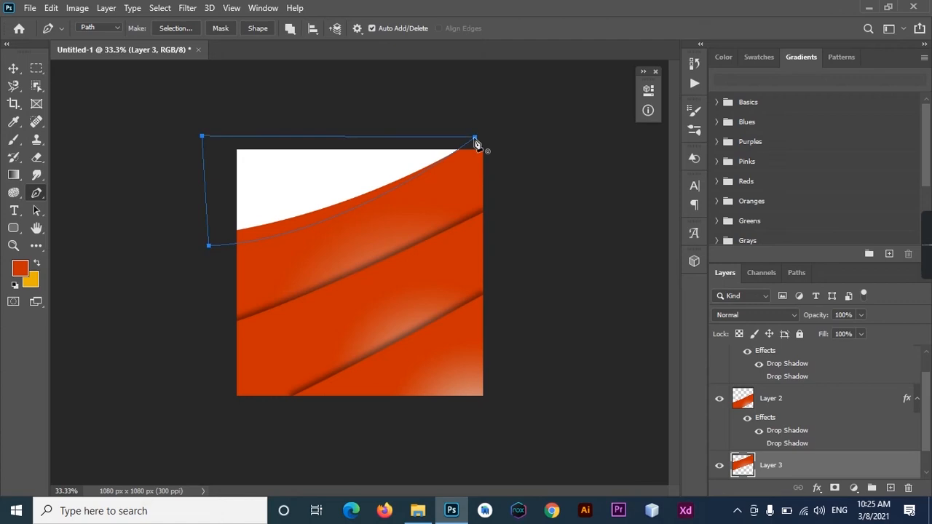
Create a new Layer 4 and paste the copied drop shadow layer style onto Layer 3
key(ctrl+shift+n)
key(Return)
scroll(929, 421, down, 2)
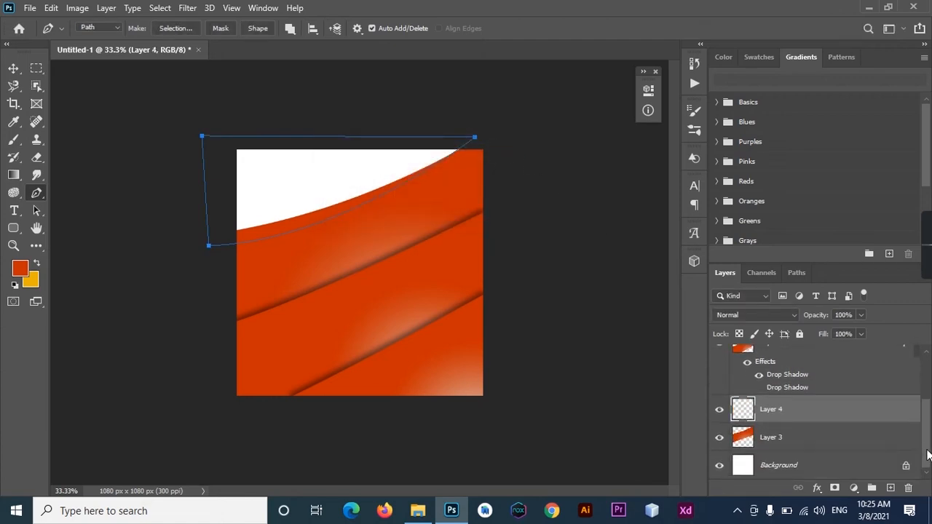
right_click(807, 438)
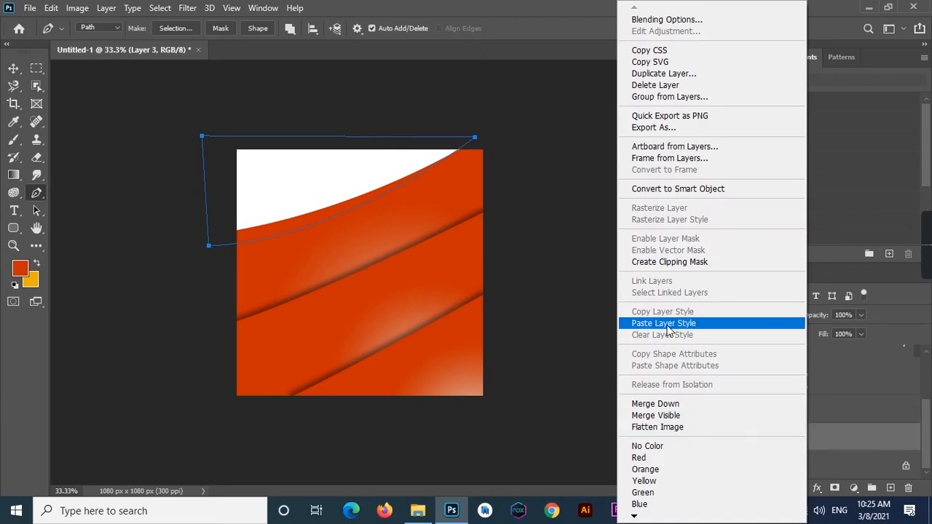
click(670, 323)
click(781, 412)
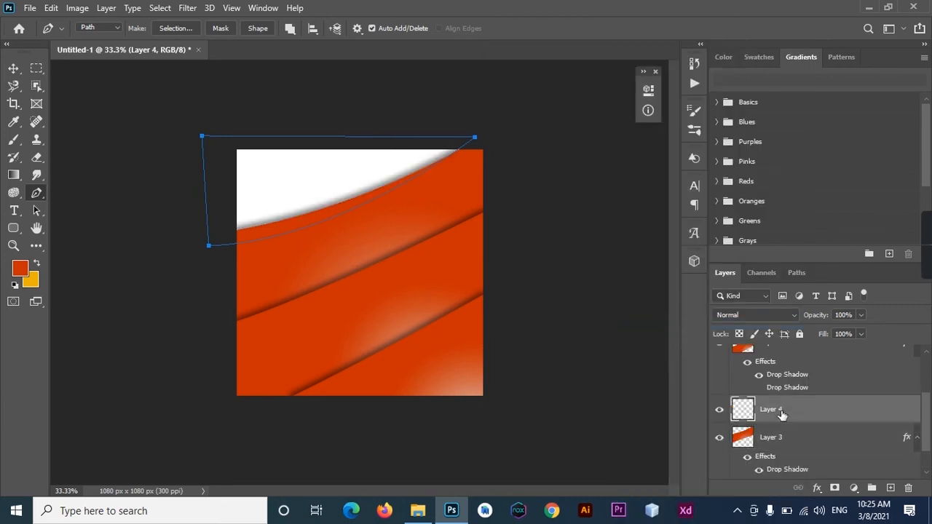
Load the corner path as a selection, fill it with the radial orange gradient on Layer 4, and place that layer beneath Layer 3
key(ctrl+Return)
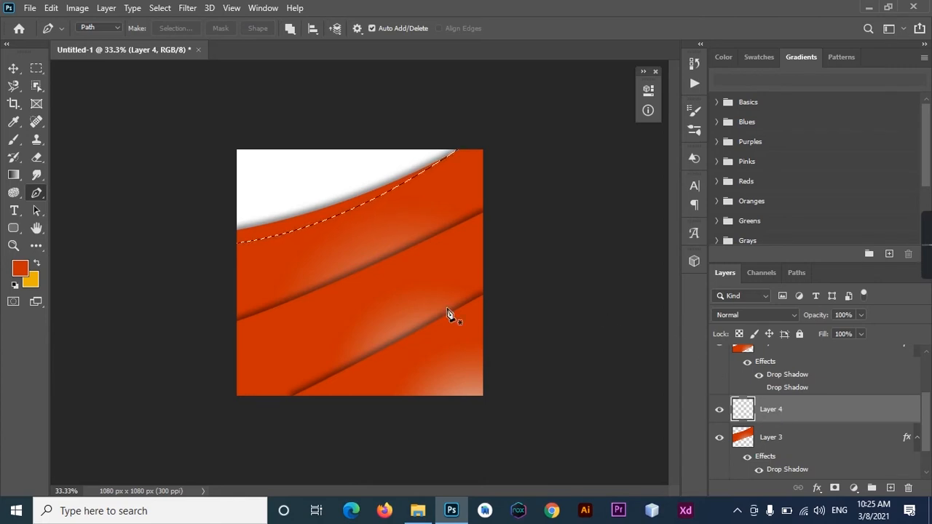
click(14, 175)
drag(324, 252, 333, 269)
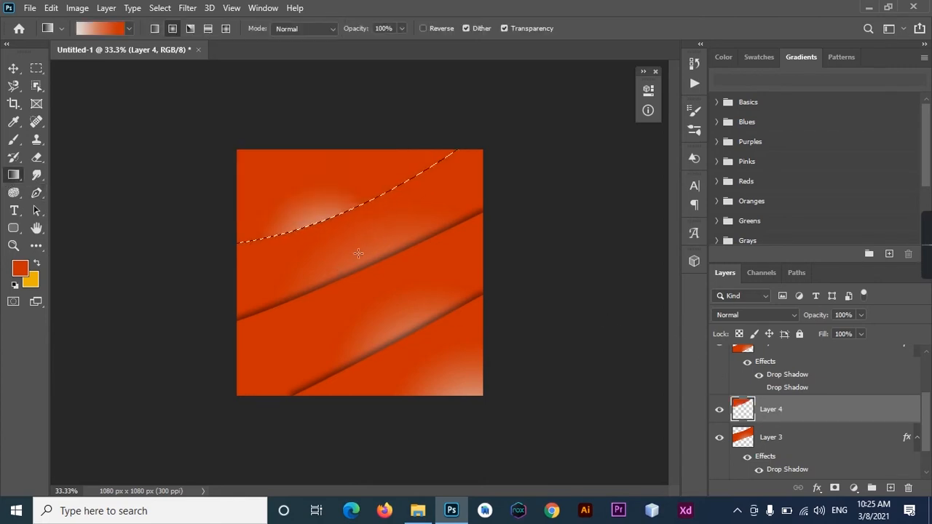
drag(802, 422, 813, 443)
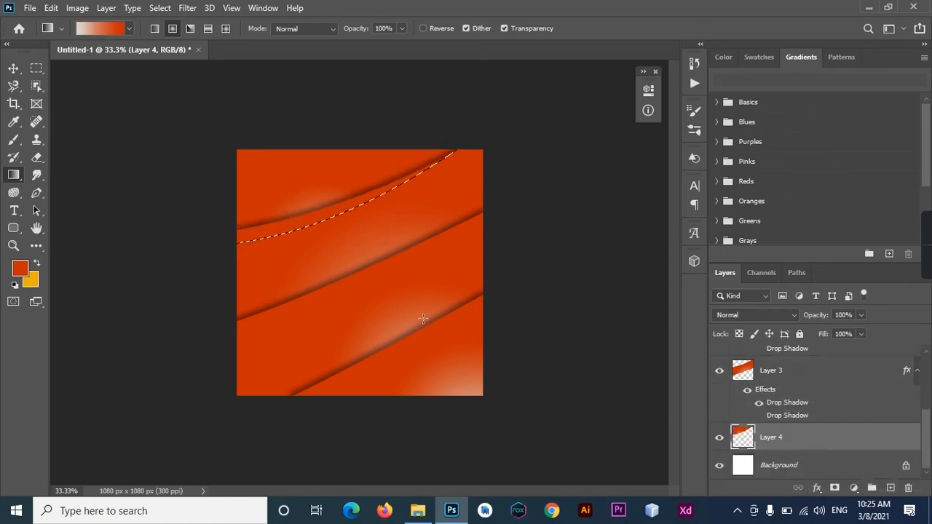
Reselect the Layer 4 shape, redraw its radial gradient with a wider glow along the lower edge, and deselect it
key(ctrl+d)
ctrl+click(742, 435)
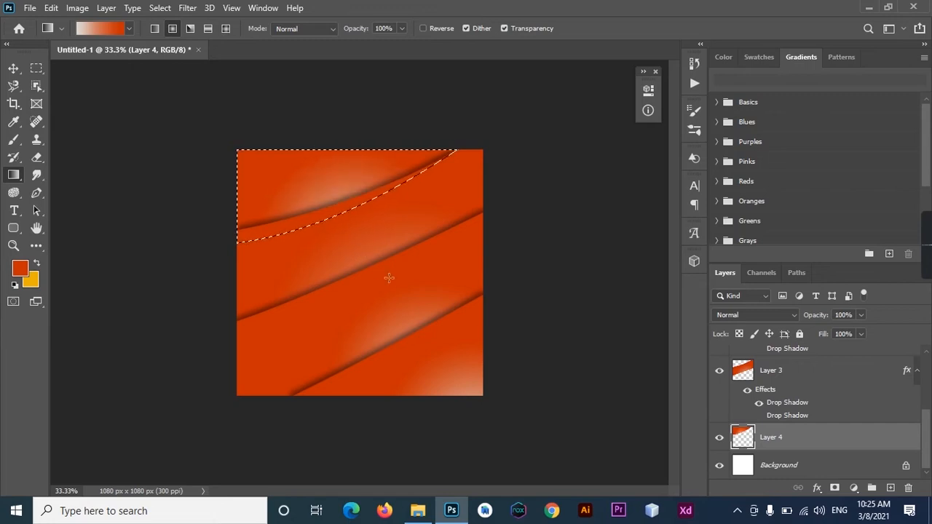
key(ctrl+d)
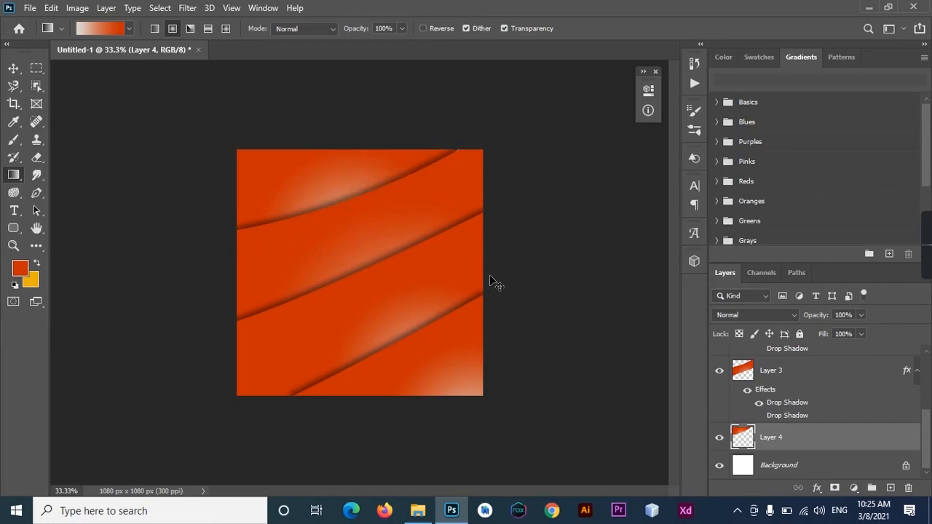
key(ctrl+plus)
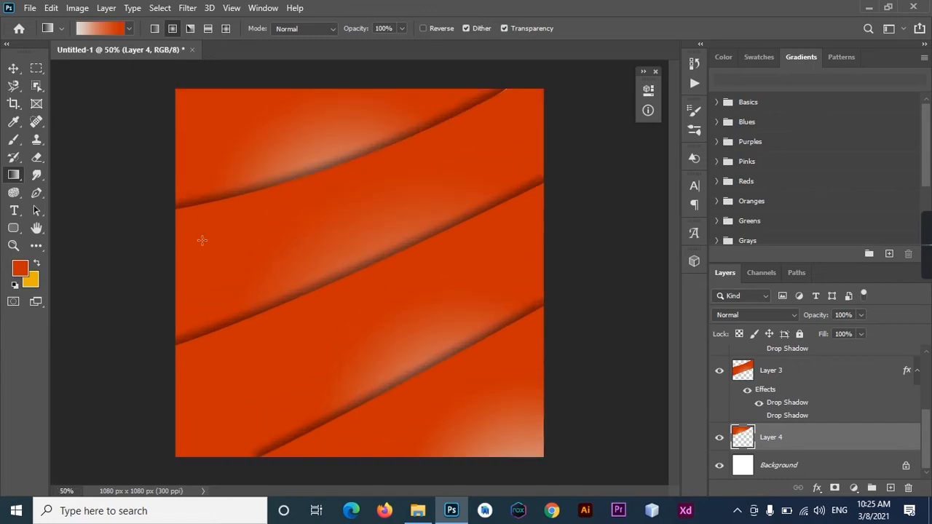
Open the headphones image from the desktop as a separate document in Photoshop
key(super+d)
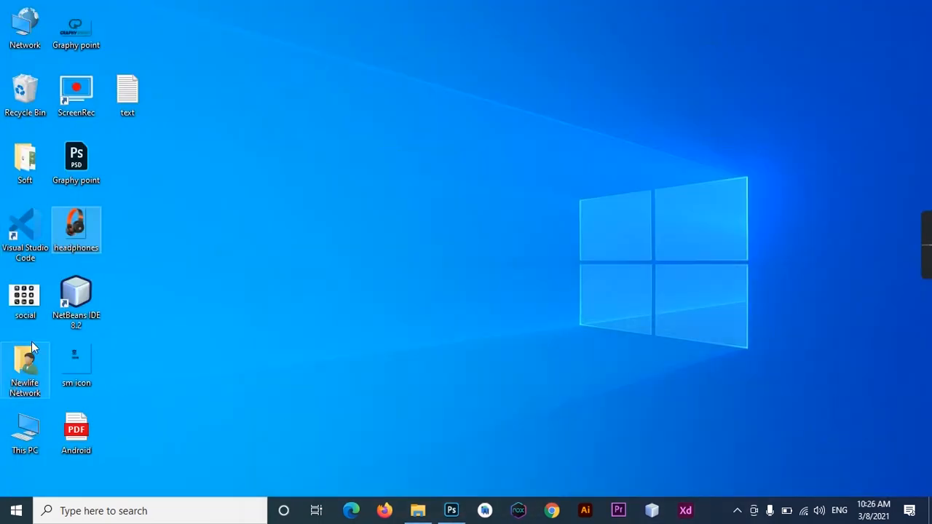
drag(82, 237, 498, 404)
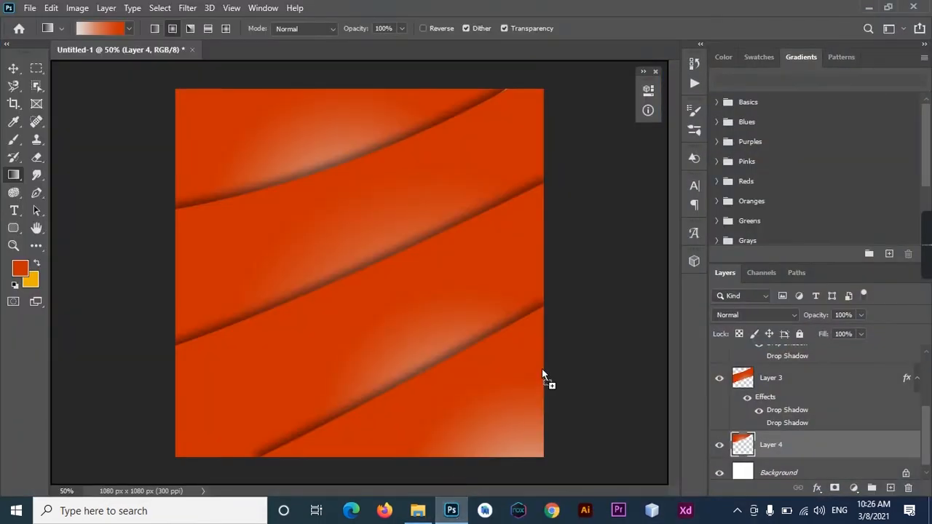
drag(395, 73, 386, 52)
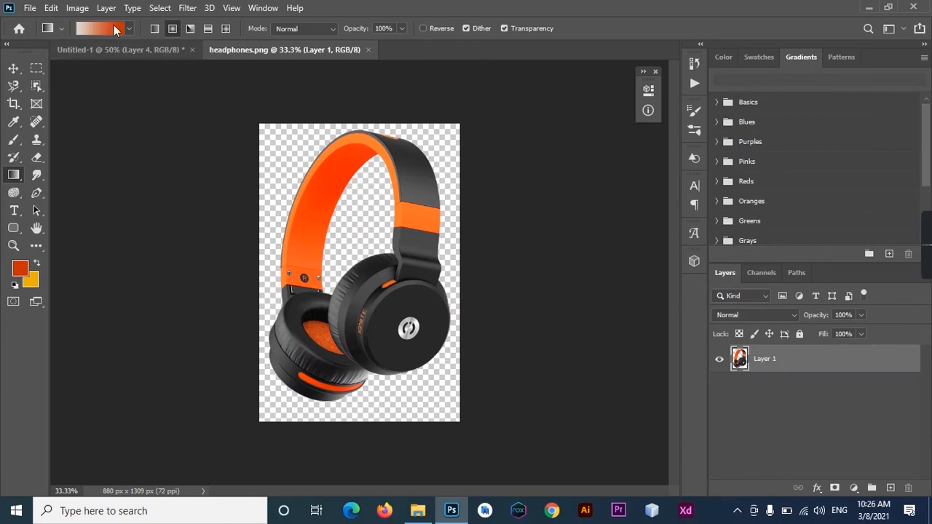
Bring the headphones image into Untitled-1 as a new layer above Layer 1 and position it on the canvas
click(82, 51)
drag(928, 433, 923, 359)
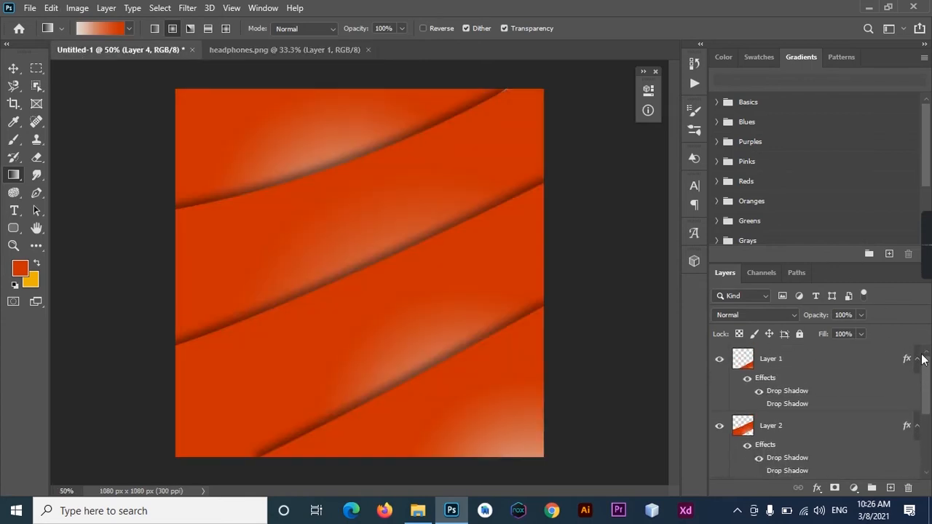
click(284, 50)
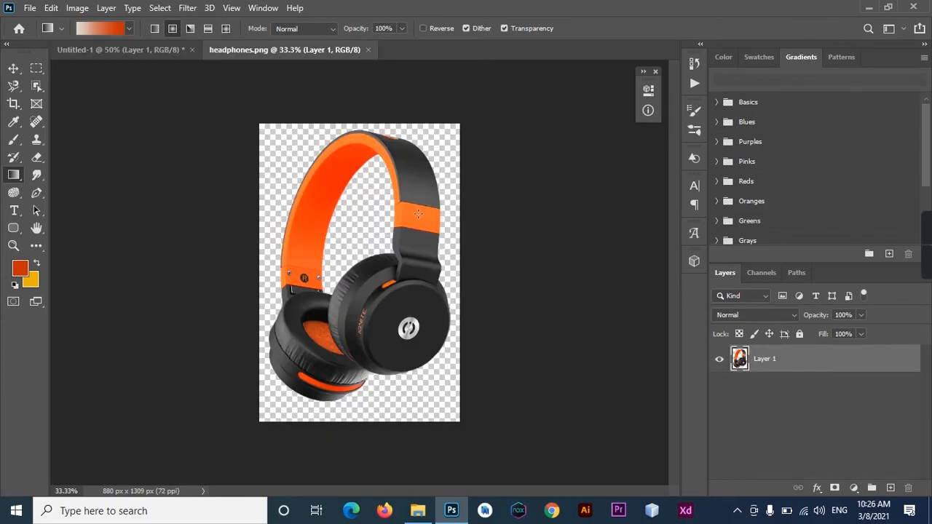
click(13, 68)
drag(357, 277, 387, 222)
drag(459, 225, 450, 267)
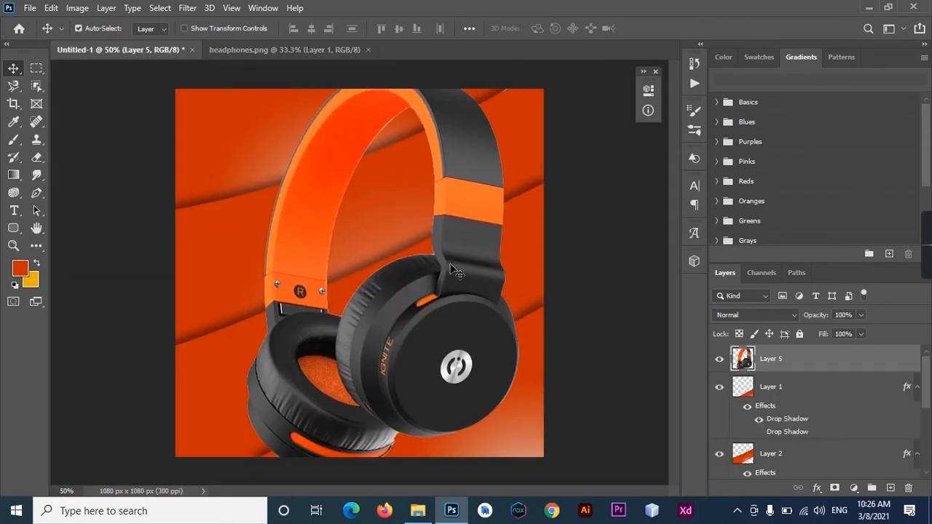
Scale the headphones layer to 56.63% and center it on the canvas
key(ctrl+t)
drag(518, 475, 432, 400)
drag(413, 350, 393, 349)
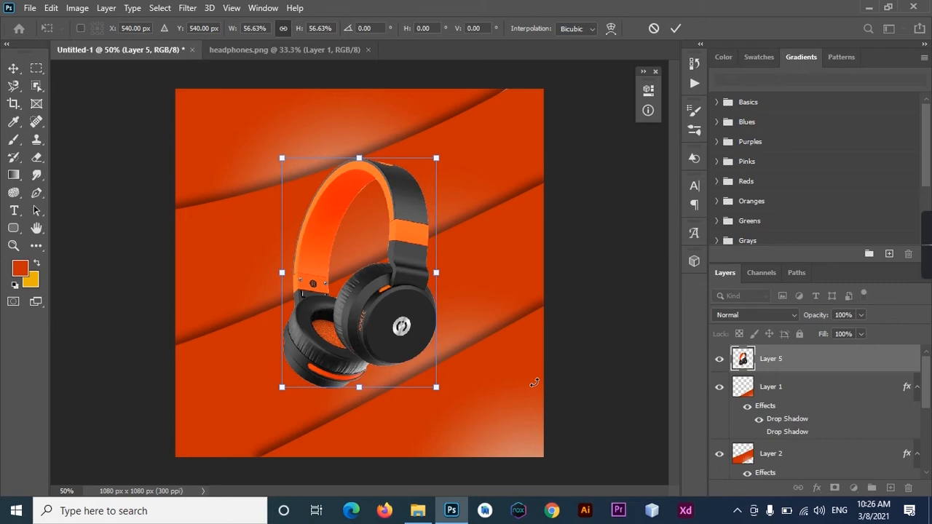
key(Return)
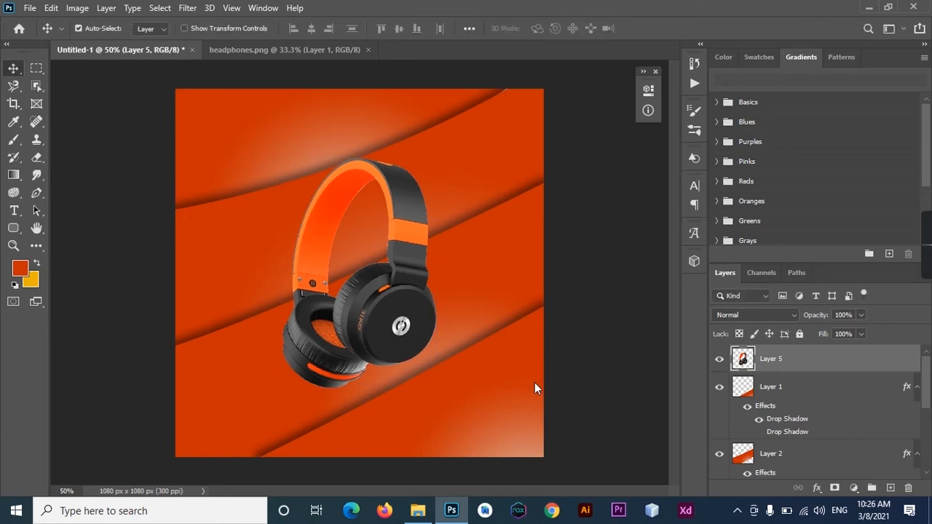
Draw a flat elliptical selection under the lower ear cup, fill it with black on a new layer, and deselect it
click(36, 68)
right_click(35, 67)
click(87, 78)
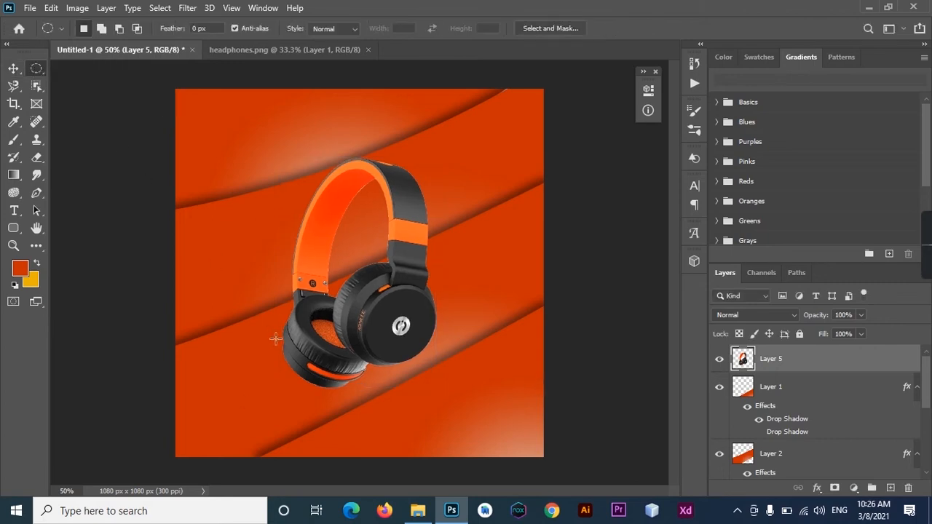
drag(282, 382, 367, 396)
key(ctrl+shift+n)
key(Return)
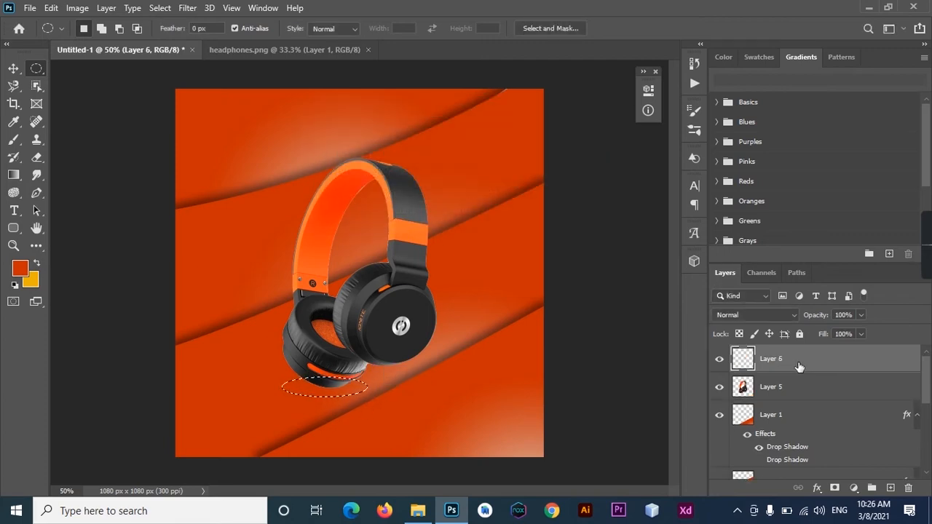
key(d)
key(alt+BackSpace)
key(ctrl+d)
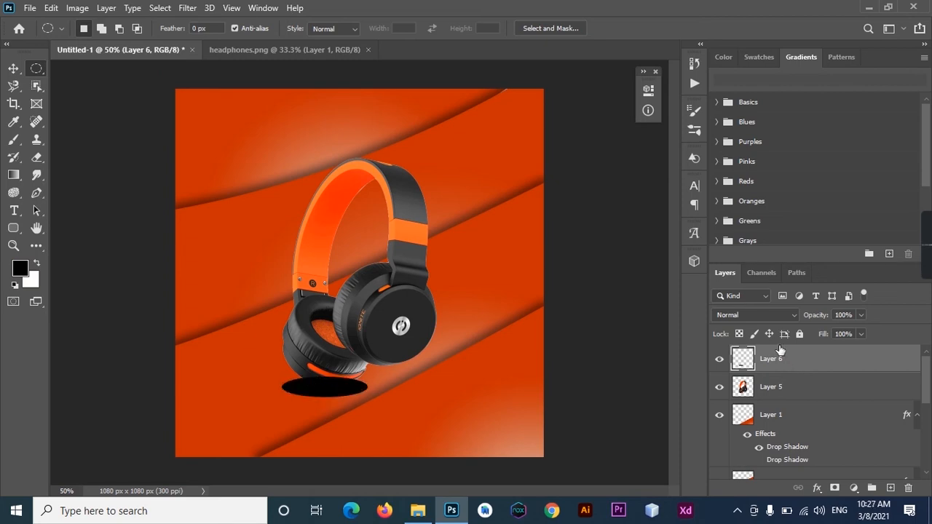
Move the black ellipse layer beneath the headphones layer and nudge the ellipse into place under the ear cup
drag(771, 362, 777, 399)
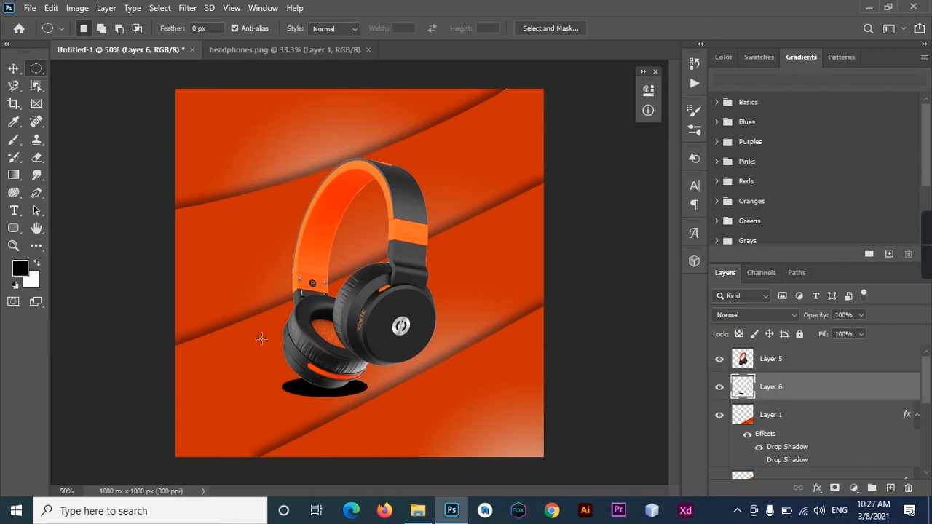
click(15, 69)
key(Right)
key(Right)
key(Right)
key(Down)
key(Down)
key(Down)
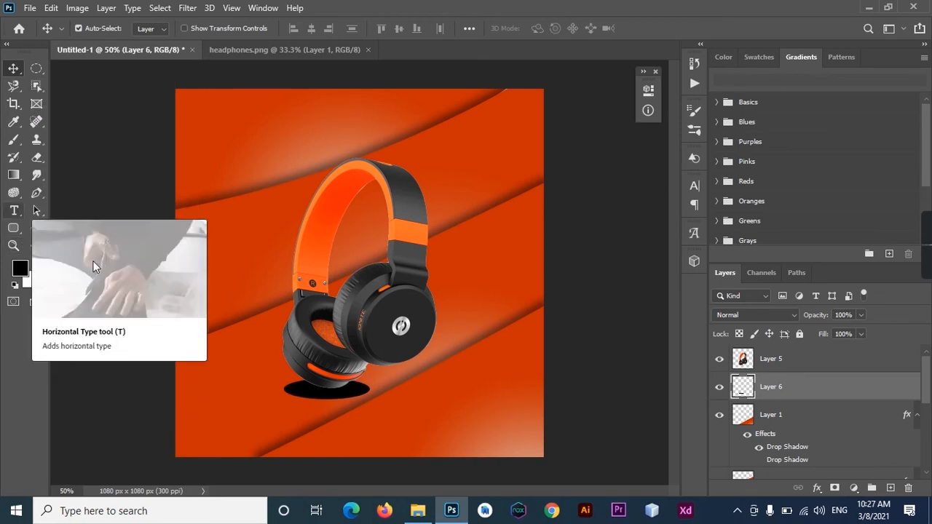
key(Left)
key(Left)
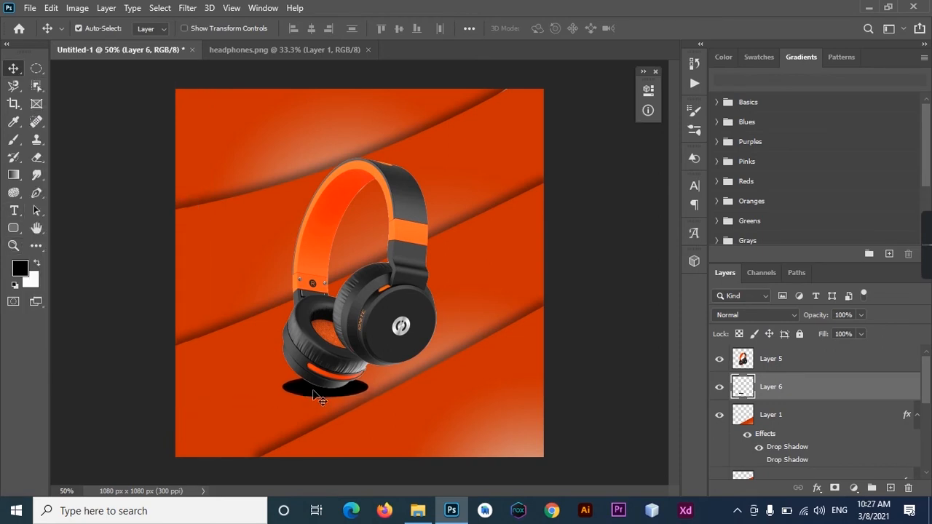
Apply a Gaussian Blur with a radius of 27.7 pixels to the black ellipse to form a soft shadow
click(187, 7)
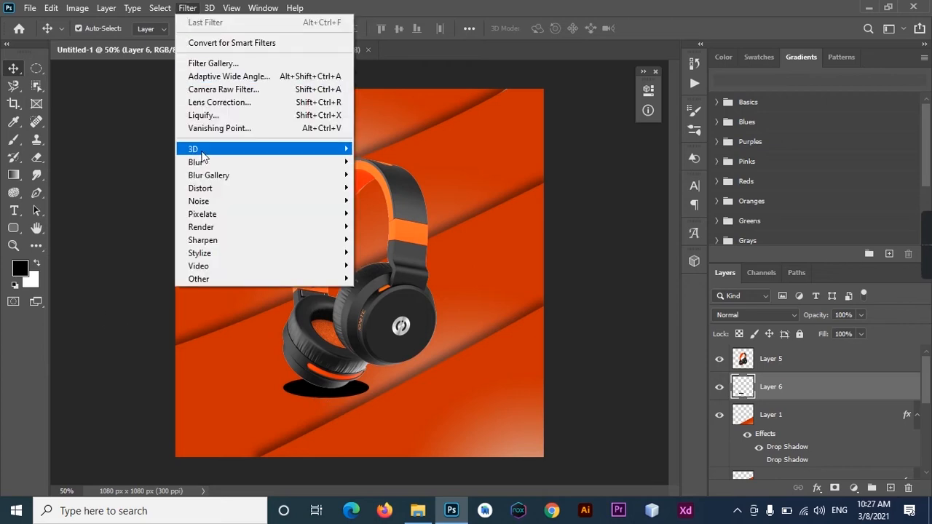
mouse_move(205, 160)
click(390, 214)
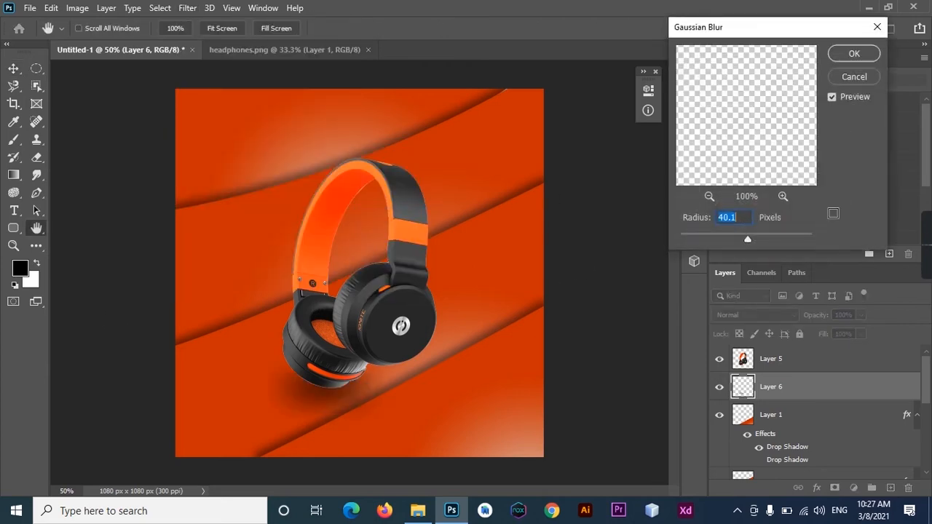
drag(744, 240, 742, 242)
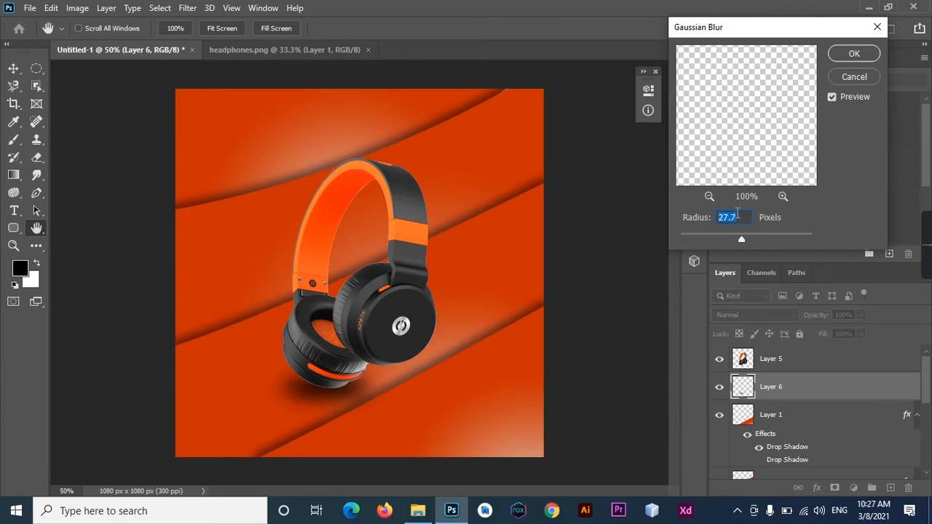
click(851, 55)
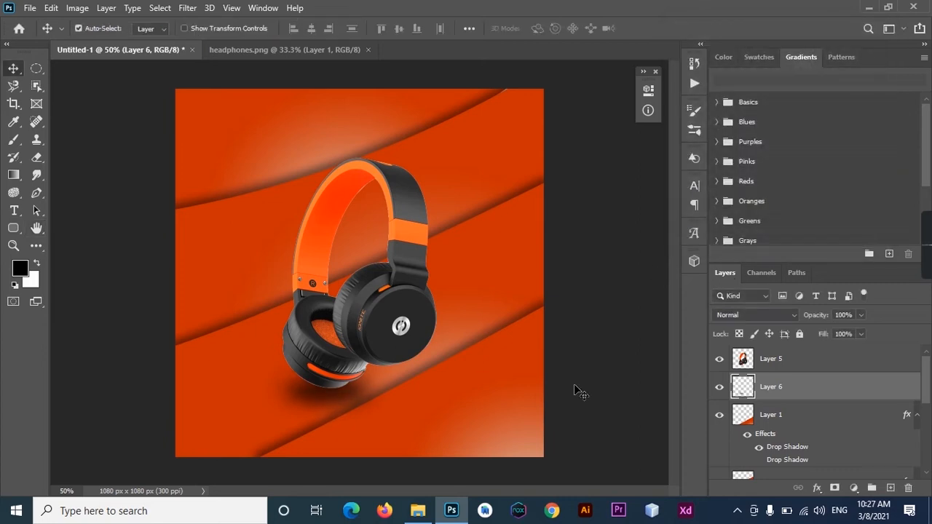
Select the headphones and shadow layers together and scale them down slightly near the canvas center
shift+click(838, 360)
key(ctrl+t)
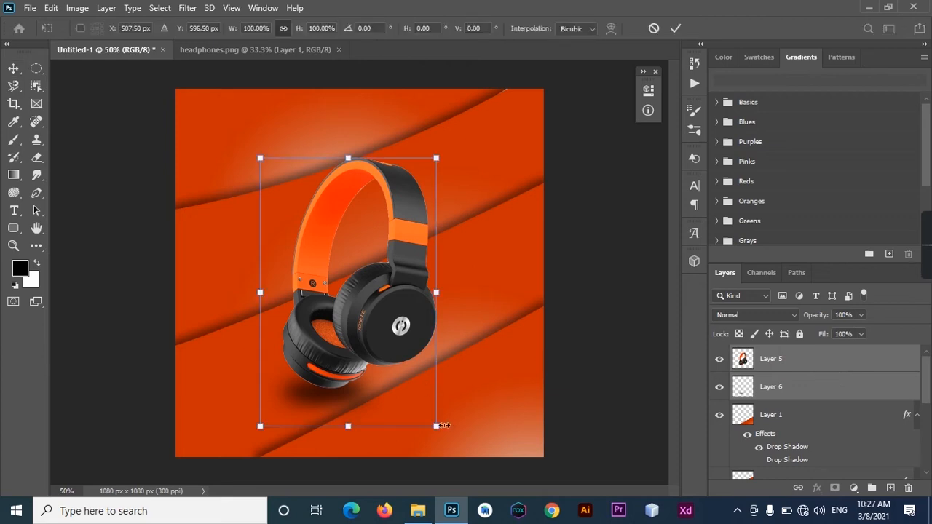
drag(434, 426, 429, 421)
drag(419, 416, 412, 408)
key(Return)
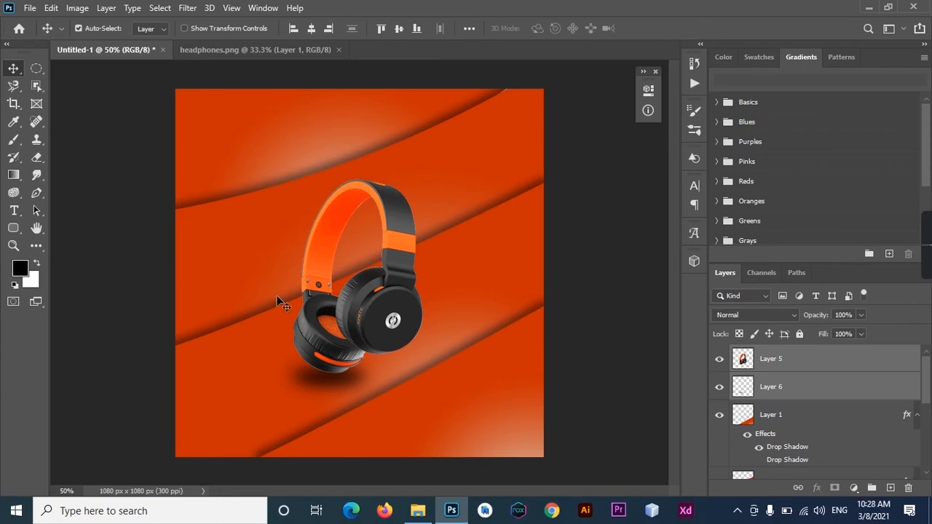
Open the sm icon image from the desktop as a separate document in Photoshop
key(super+d)
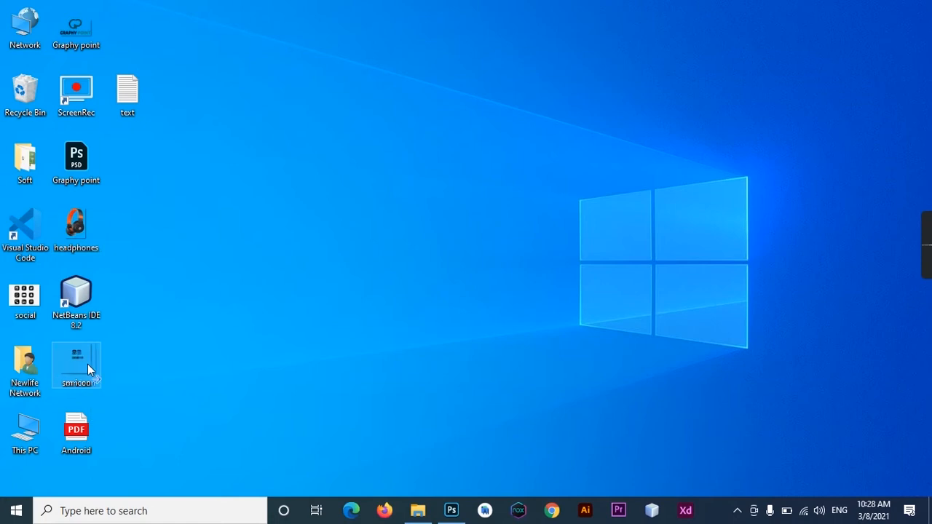
drag(459, 479, 406, 59)
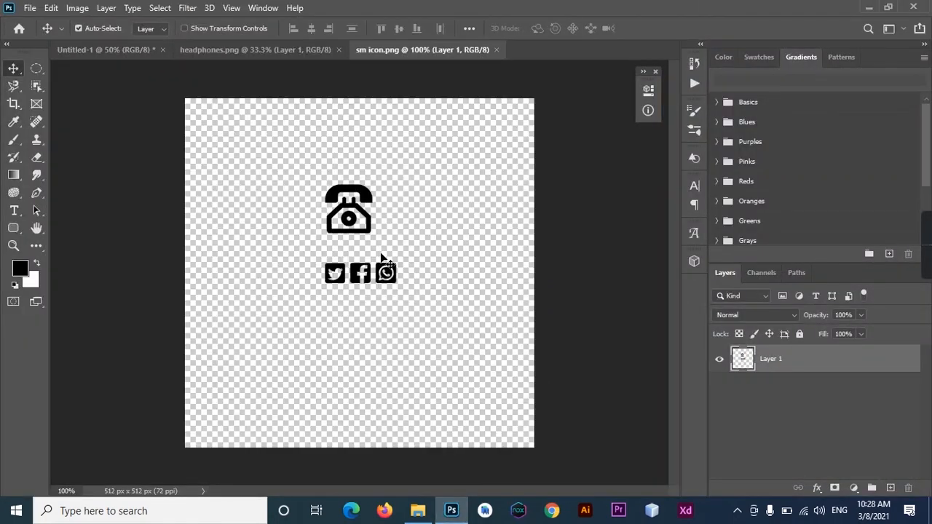
Copy the three social media icons from the sm icon document into the post near its upper-right corner and scale them down slightly
drag(37, 69, 80, 67)
drag(299, 255, 420, 298)
click(14, 68)
drag(357, 275, 515, 137)
key(ctrl+t)
key(Return)
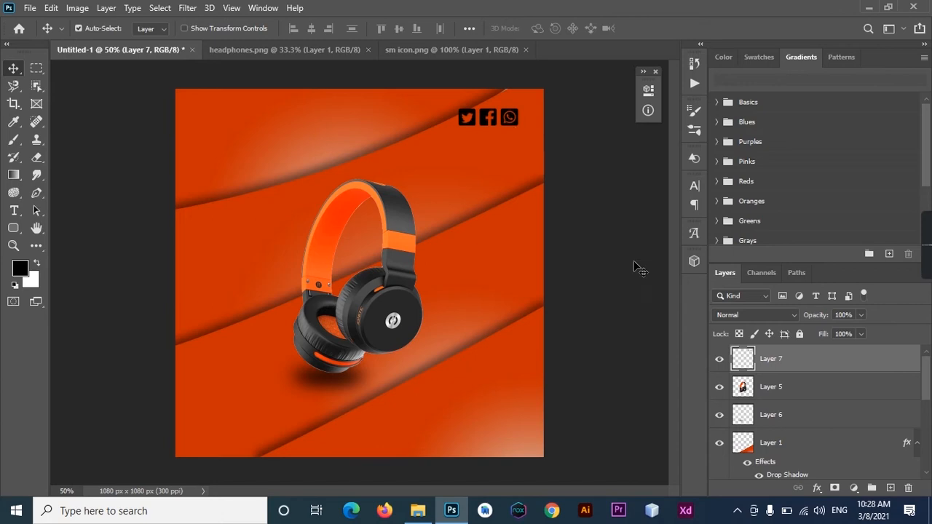
Fill the social icons with light gray sampled from the headphones' ear-cup emblem and shift them slightly toward the canvas's right edge
ctrl+click(743, 364)
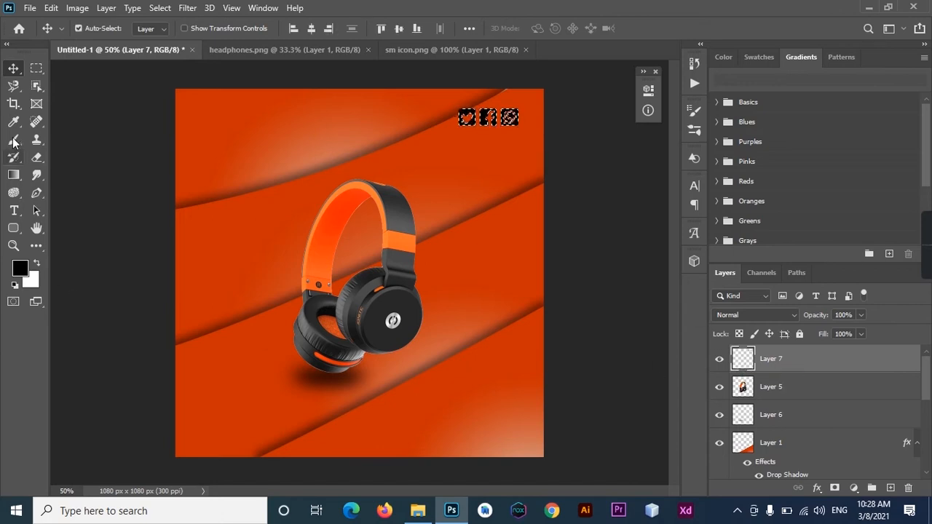
key(i)
click(392, 321)
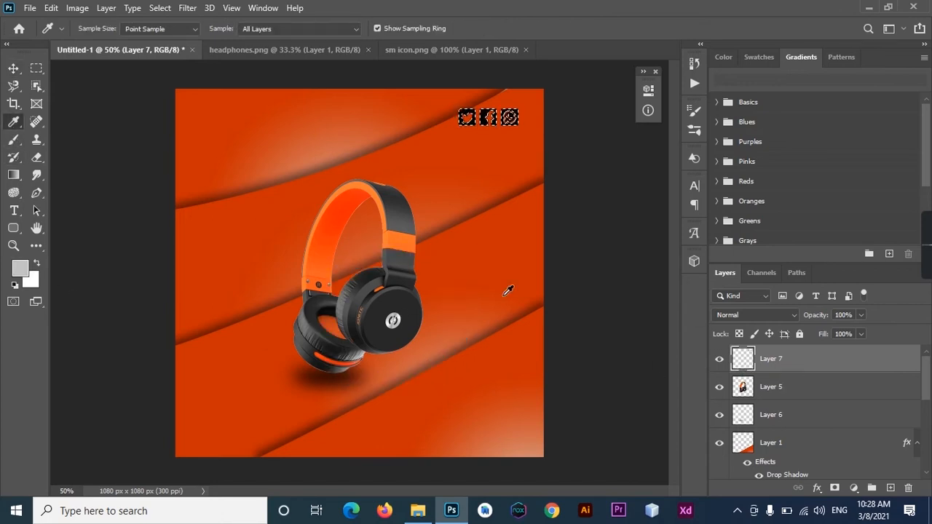
key(alt+BackSpace)
key(ctrl+d)
click(15, 70)
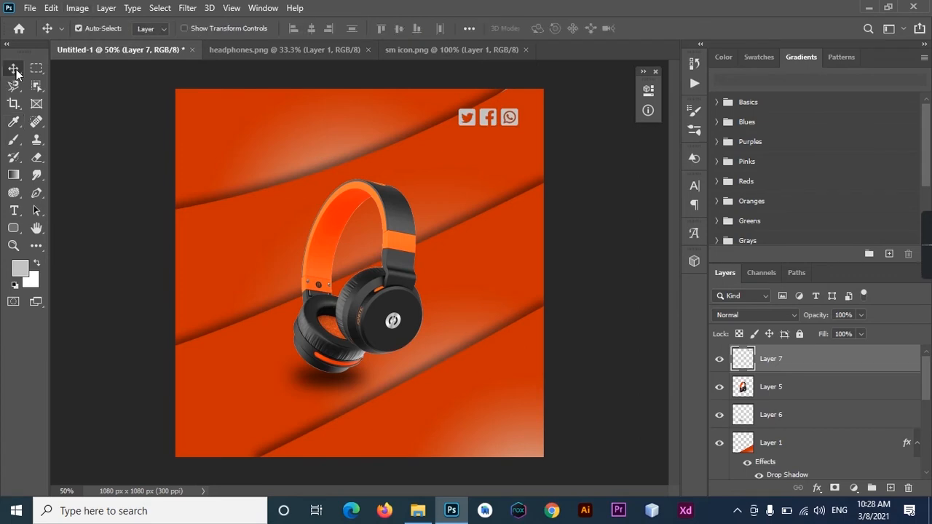
drag(487, 119, 496, 119)
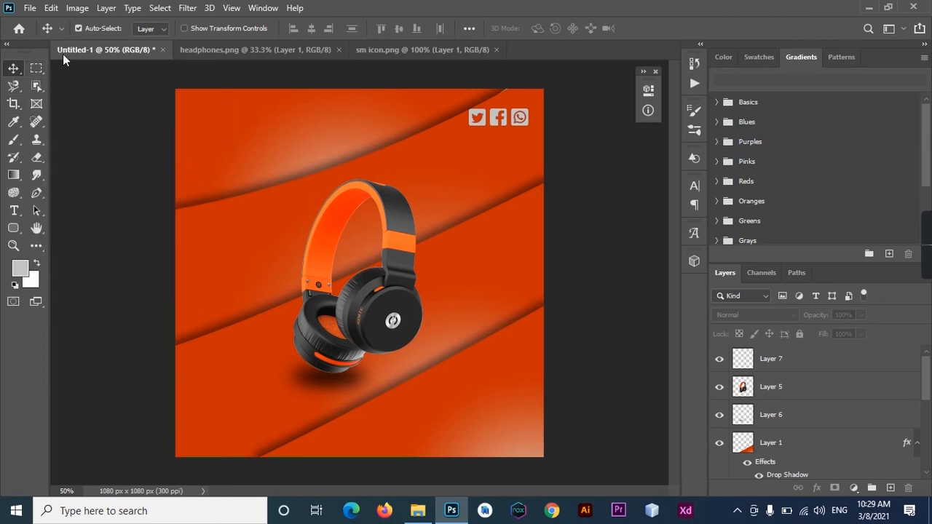
Make a small circular selection near the canvas's upper-left corner and add a new layer above the social icons layer
right_click(36, 68)
click(95, 82)
drag(207, 112, 219, 126)
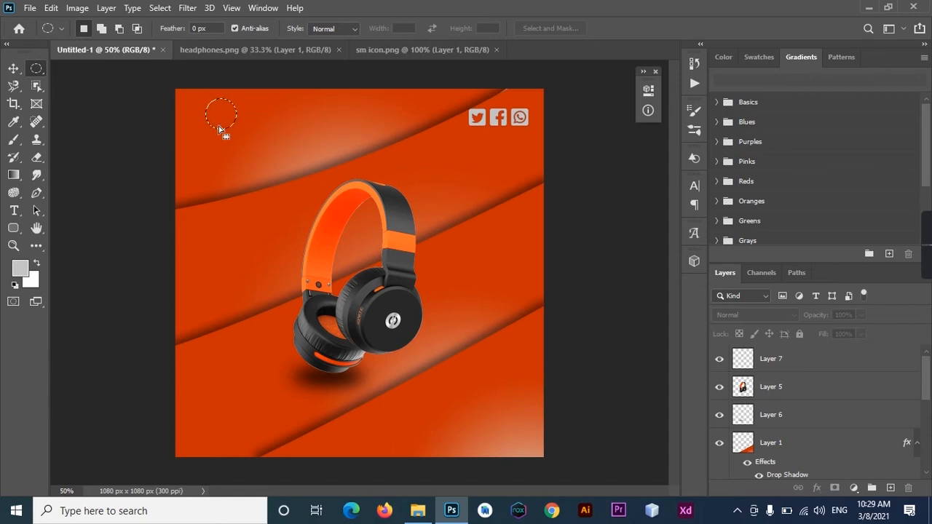
click(828, 367)
key(ctrl+shift+n)
key(Return)
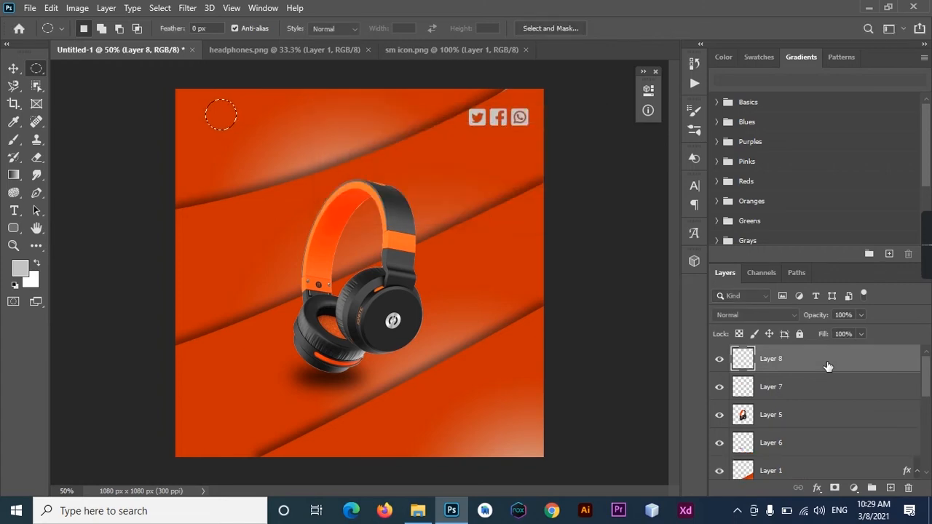
Rename the new layer as logo, fill the circular selection with the light gray foreground color and deselect
double_click(764, 361)
text(icon)
key(Return)
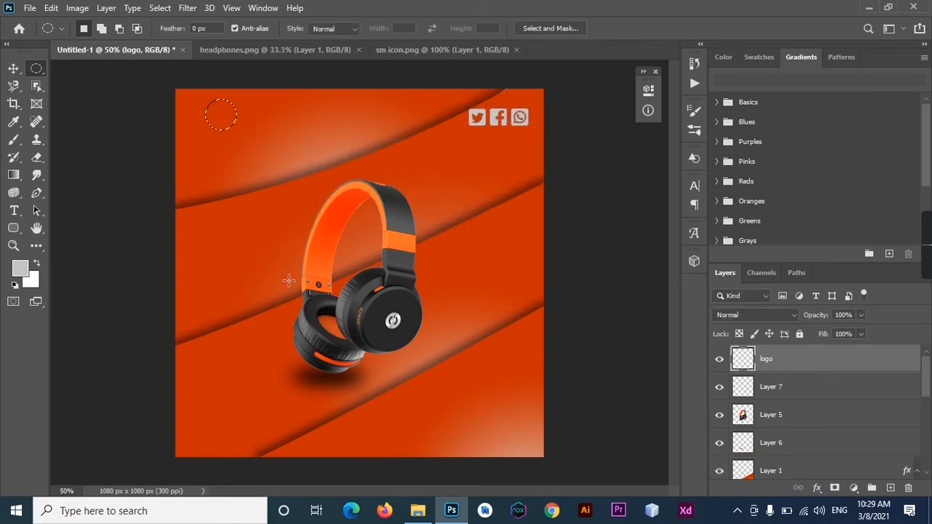
key(alt+BackSpace)
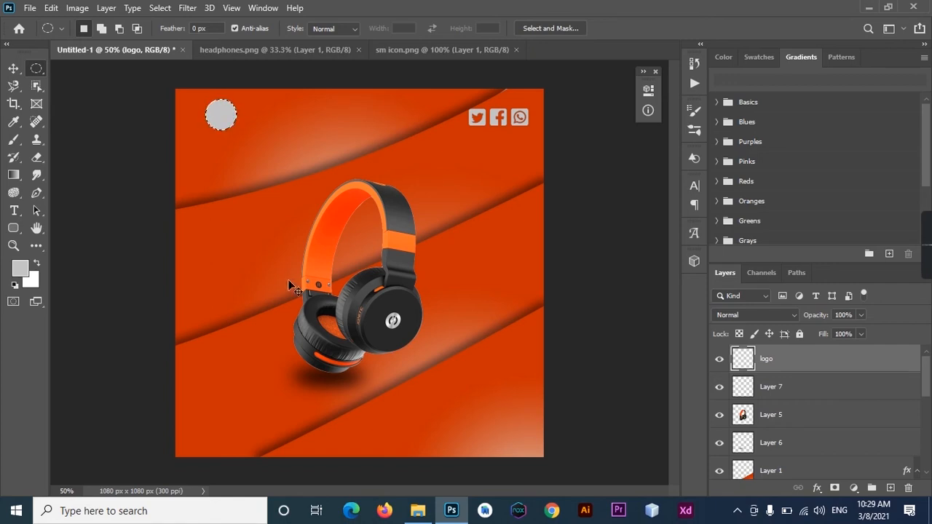
key(ctrl+d)
Add the text GP in 7 pt Lato Bold Italic on the gray logo circle
key(t)
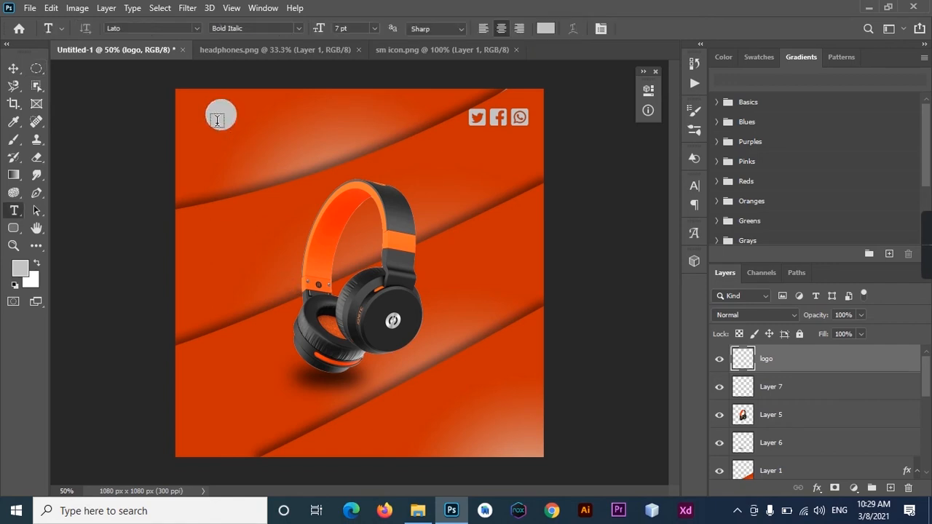
click(216, 119)
text(GP)
click(13, 68)
Recolor the GP text to orange c72d00 sampled from the background and center it on the gray circle
double_click(755, 357)
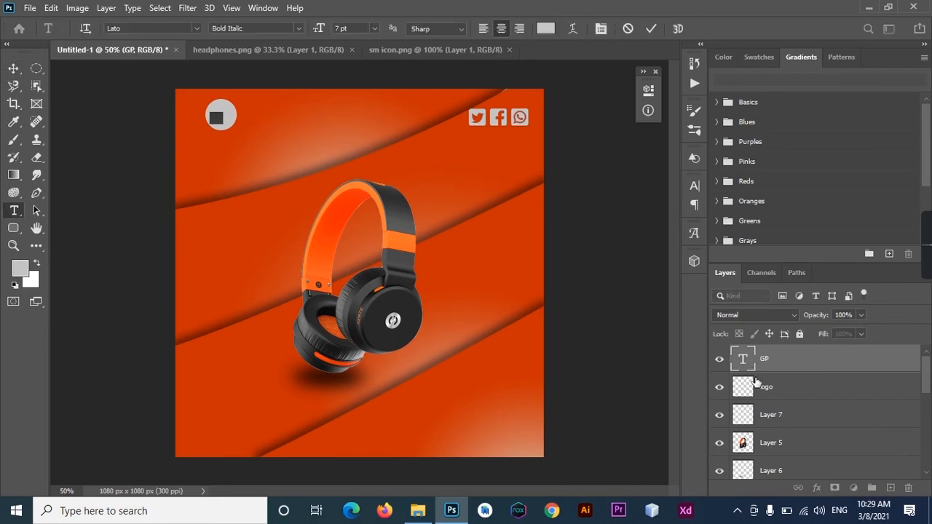
click(545, 28)
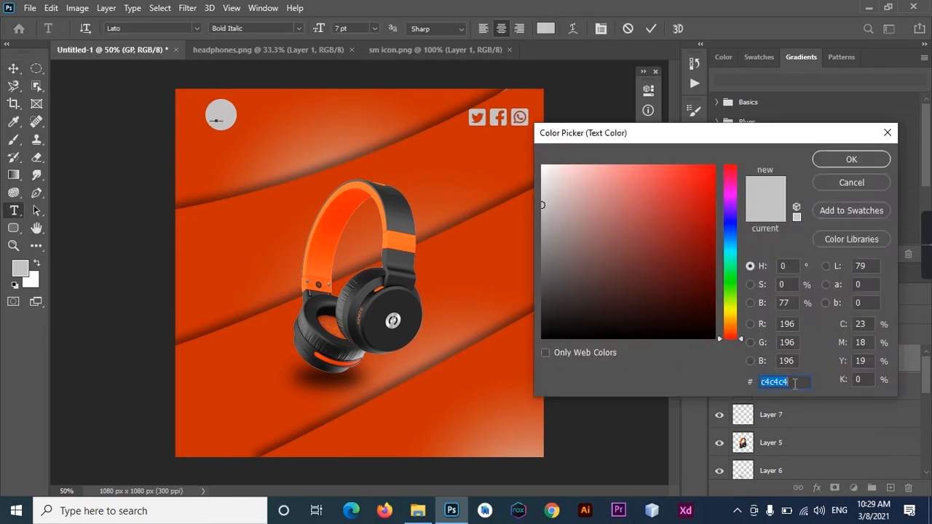
click(502, 238)
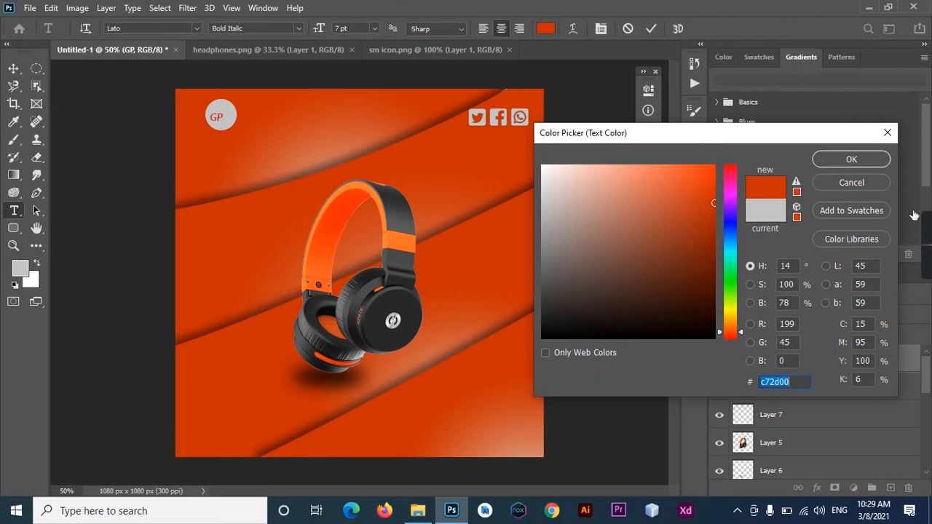
click(852, 159)
click(13, 67)
drag(218, 118, 223, 117)
click(258, 122)
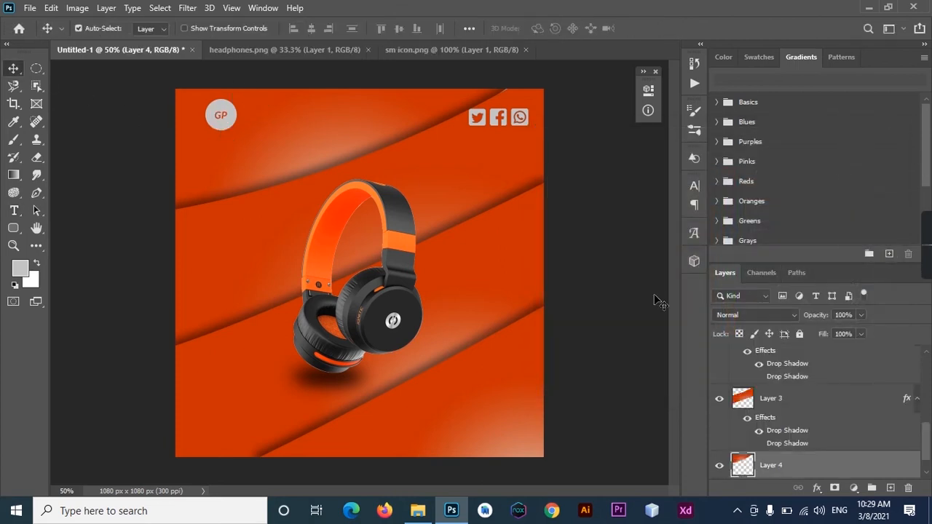
Scale the gray circle on the logo layer down to 86.96% around its center
scroll(930, 461, up, 5)
click(835, 386)
key(ctrl+t)
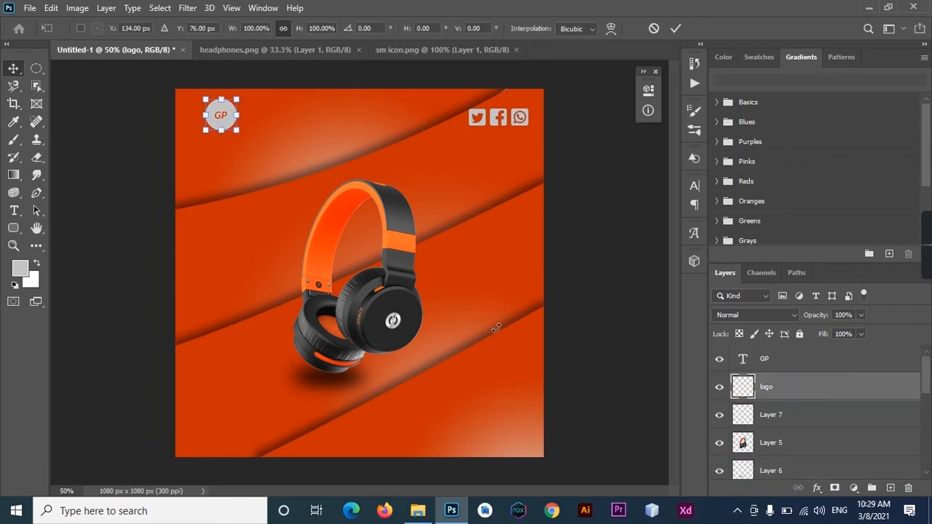
drag(234, 130, 230, 126)
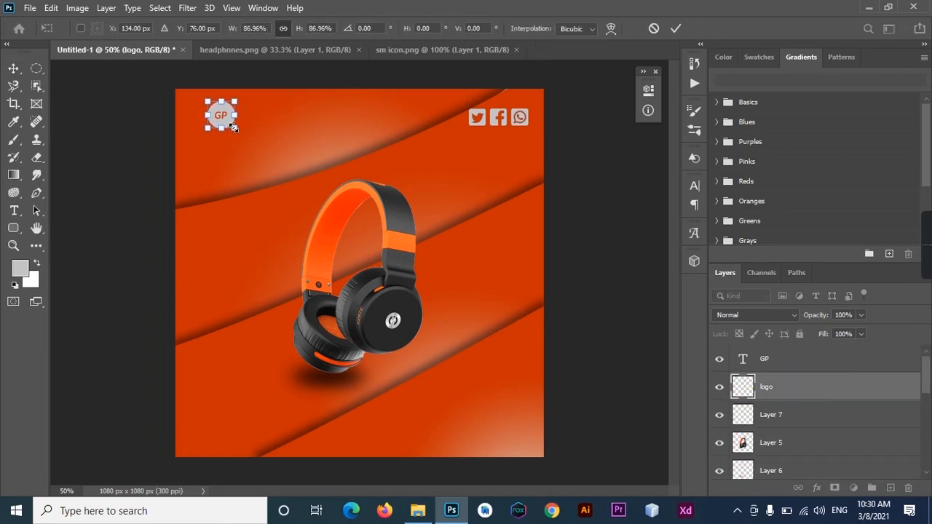
key(Return)
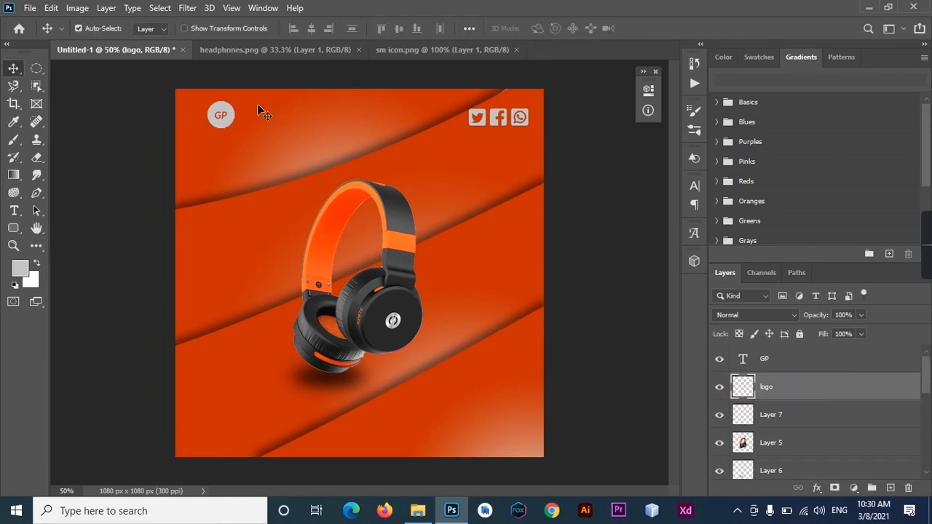
Move the GP text and logo circle together slightly toward the canvas's left edge, dismissing the save dialog without saving
click(805, 360)
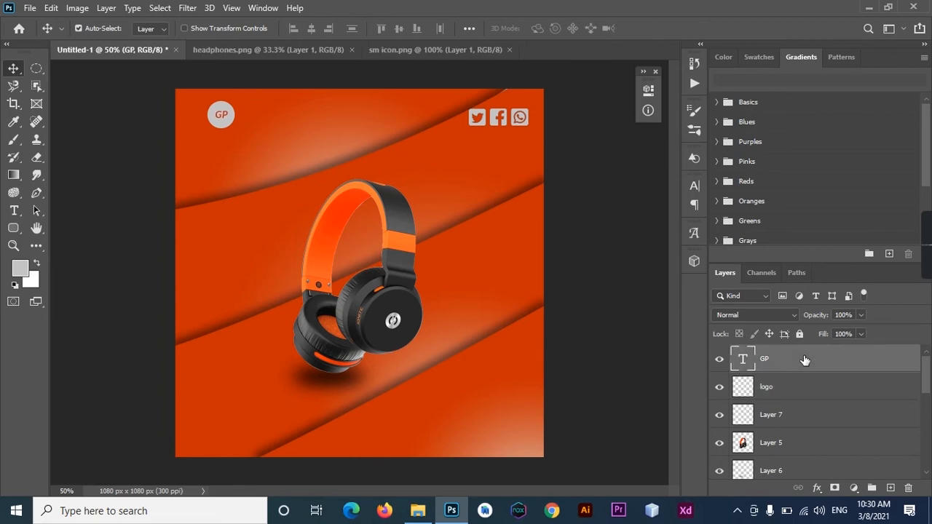
shift+click(799, 384)
drag(225, 127, 218, 130)
click(229, 139)
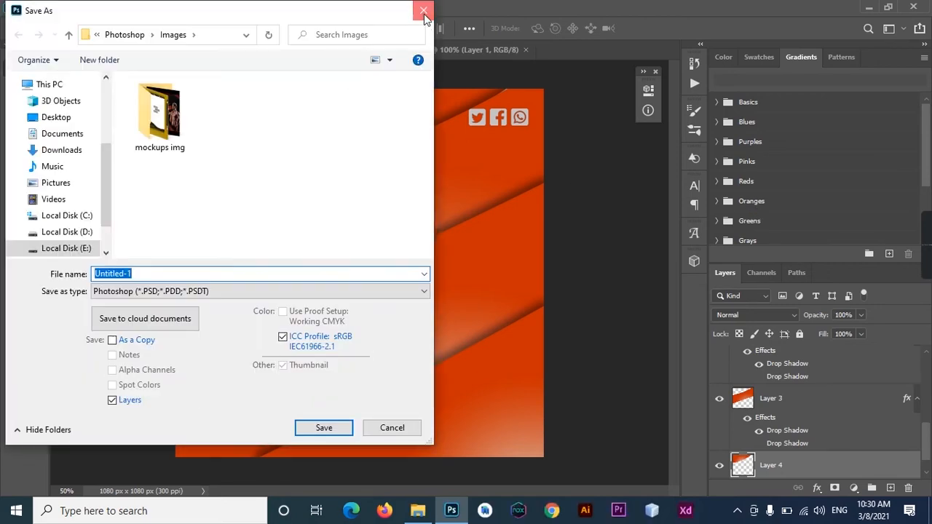
click(422, 9)
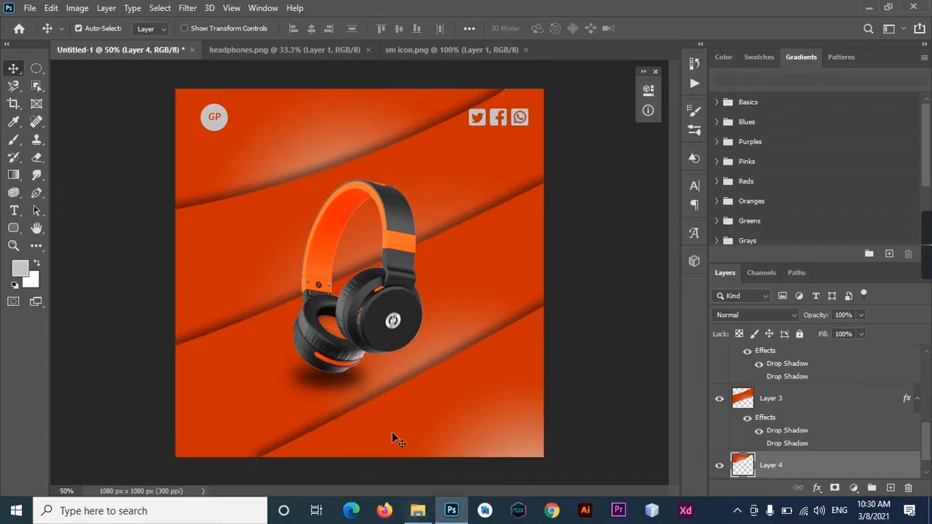
Open the text file on the desktop in Notepad, copy the word EXCLUSIVE and switch back to Photoshop
key(super+d)
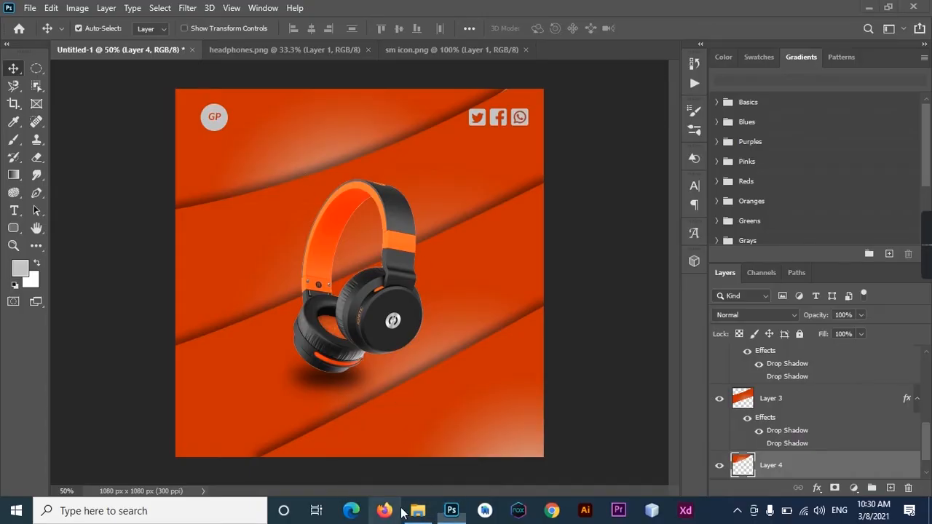
double_click(128, 95)
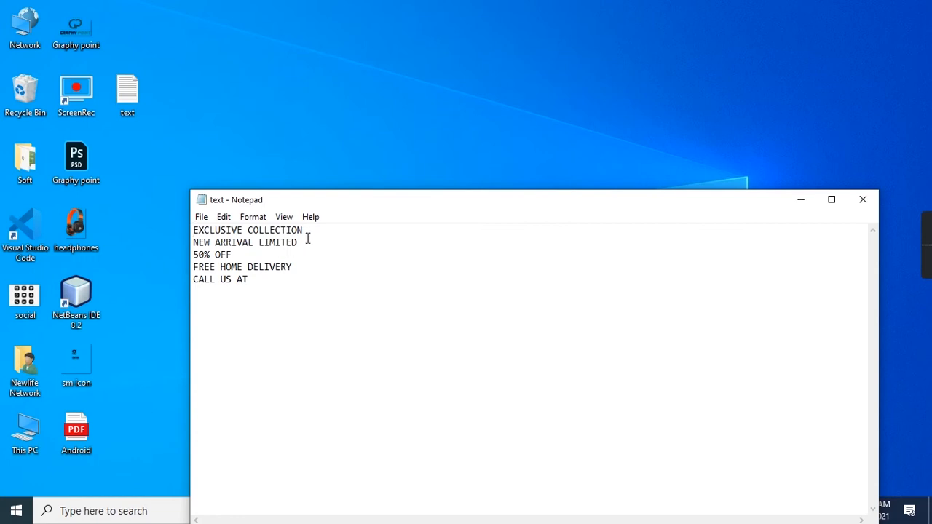
drag(243, 230, 130, 229)
key(ctrl+c)
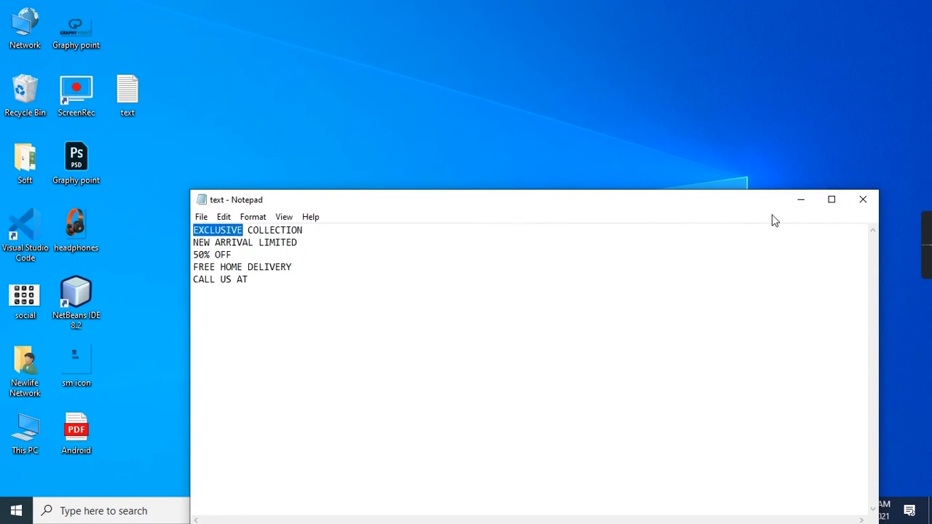
click(801, 200)
click(449, 511)
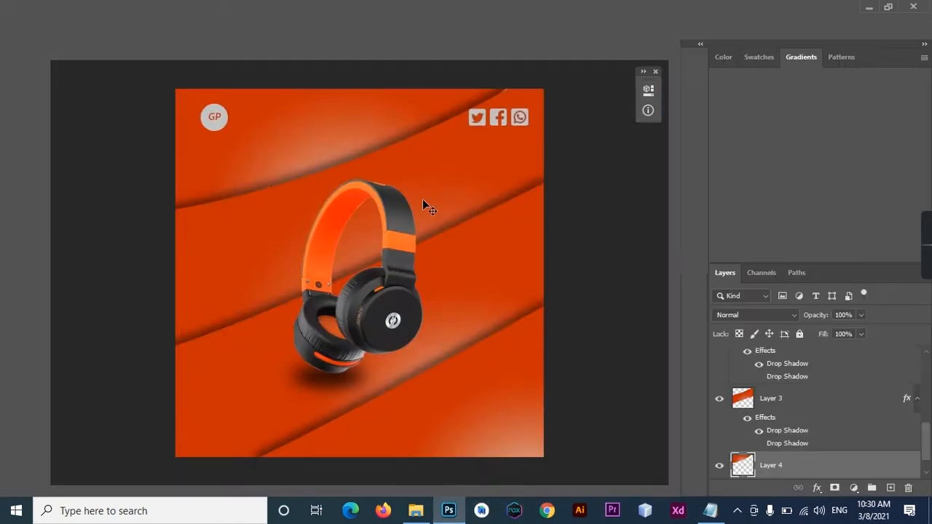
Try to place EXCLUSIVE as an orange text layer near the canvas's upper center, and delete that layer
key(t)
click(297, 124)
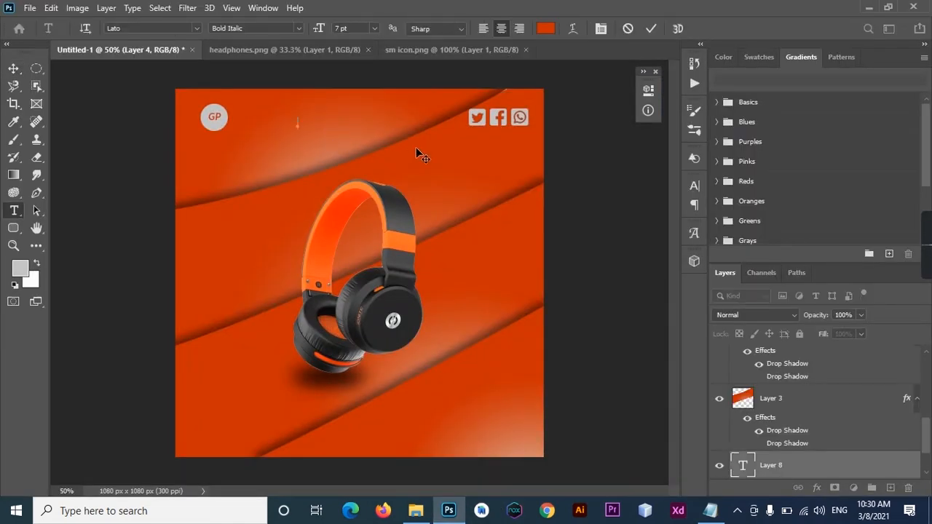
key(ctrl+v)
key(ctrl+Return)
key(v)
drag(304, 124, 353, 119)
drag(866, 474, 845, 332)
drag(926, 381, 930, 499)
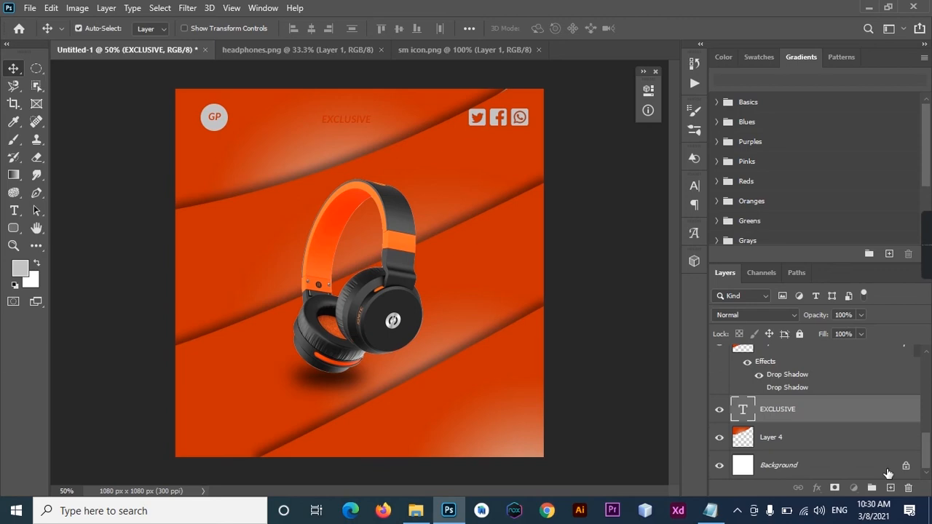
key(Delete)
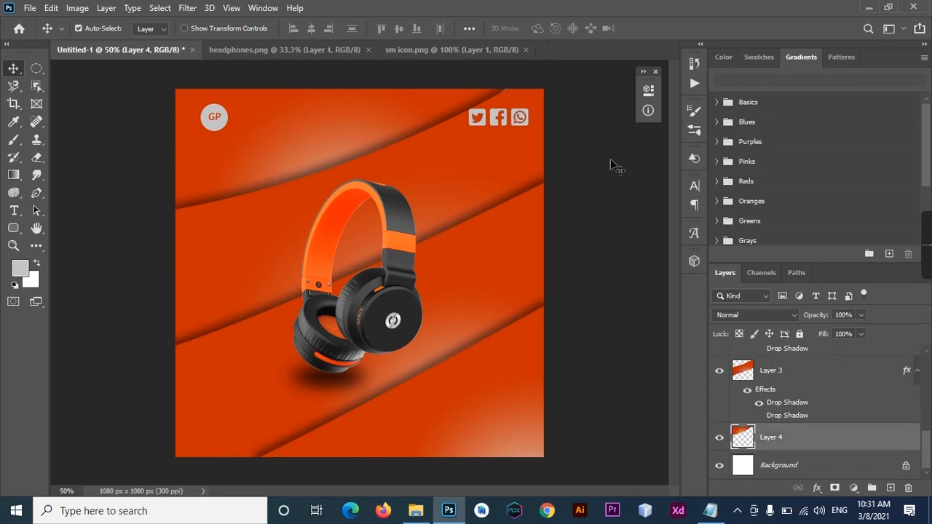
Start a new text layer above the GP layer near the canvas's upper center and set the text color to black
scroll(893, 429, up, 5)
click(826, 364)
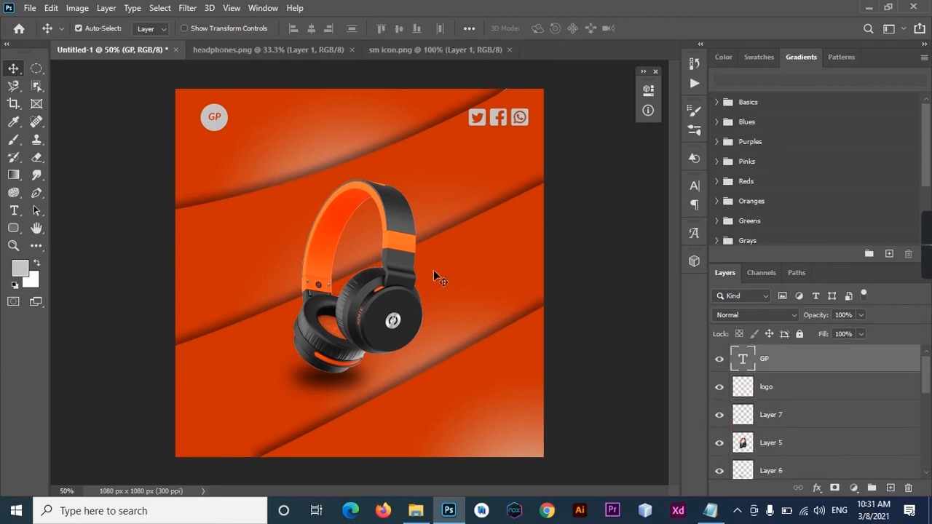
key(t)
click(314, 120)
click(546, 28)
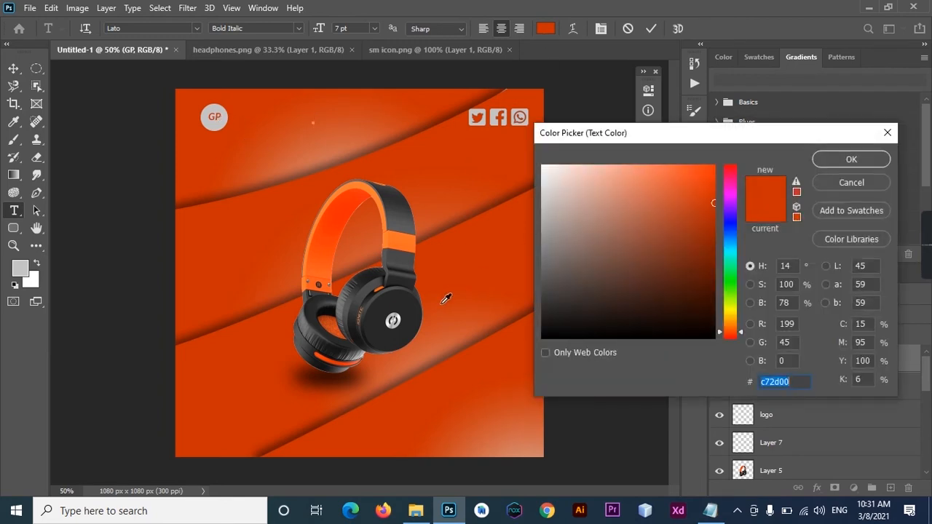
click(404, 300)
drag(544, 317, 541, 340)
click(823, 162)
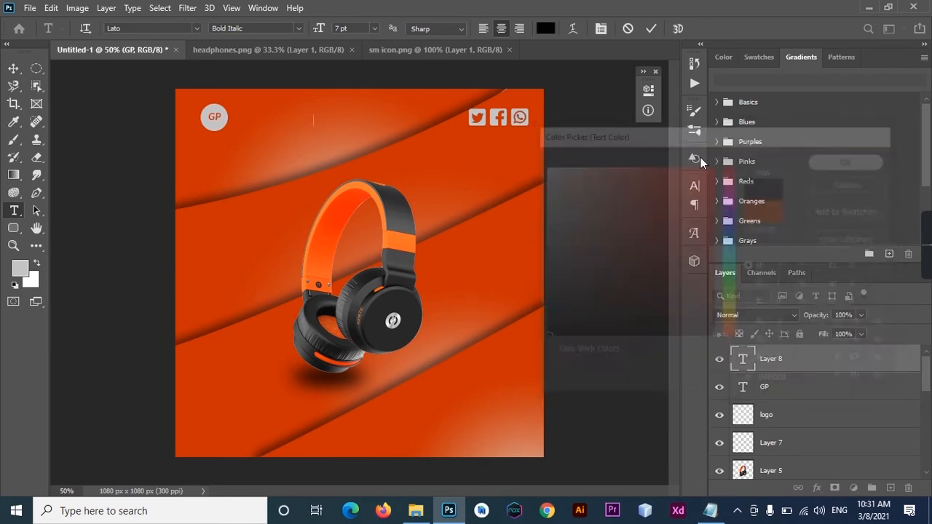
Paste the word EXCLUSIVE from the Notepad text file into the new text layer and center it between the logo and social icons
click(710, 510)
drag(242, 230, 172, 231)
key(ctrl+c)
click(802, 199)
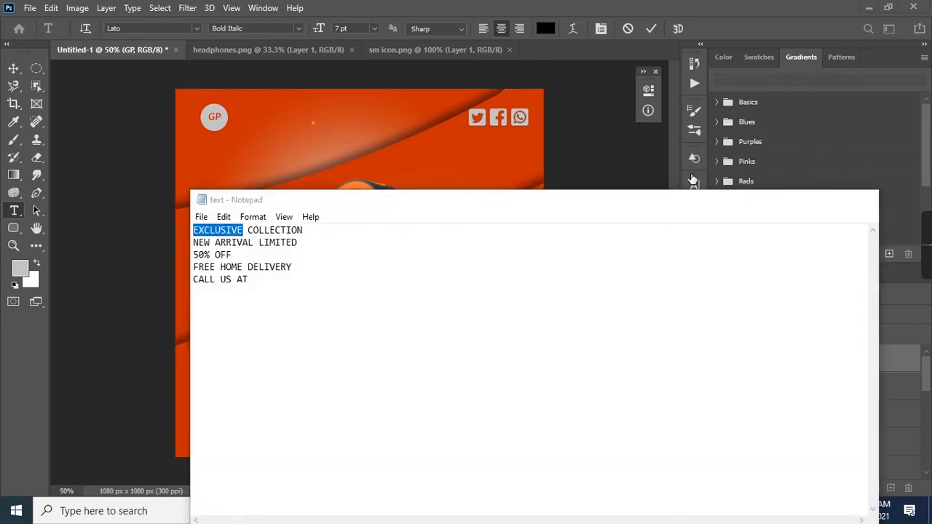
key(ctrl+v)
click(14, 68)
drag(316, 124, 350, 122)
Set the EXCLUSIVE headline's font size to 12 pt and duplicate the headline directly below itself
double_click(744, 362)
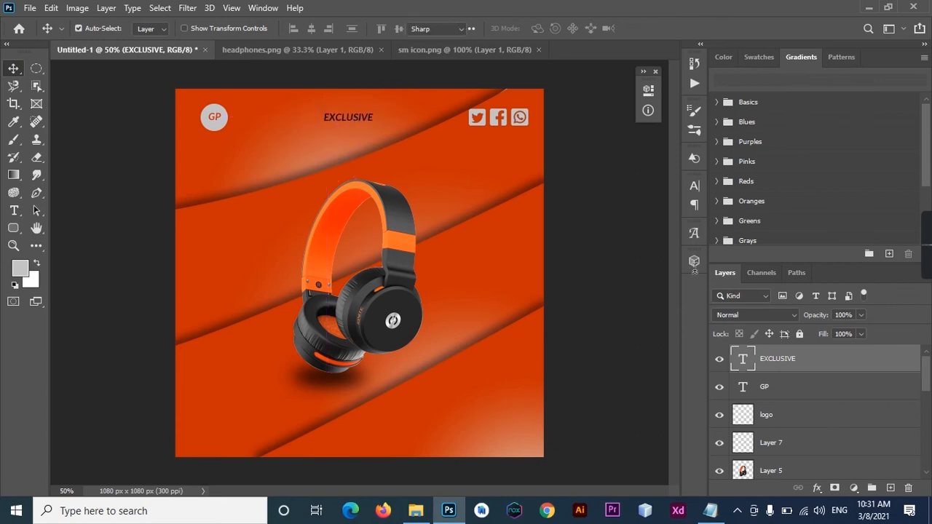
drag(322, 34, 324, 31)
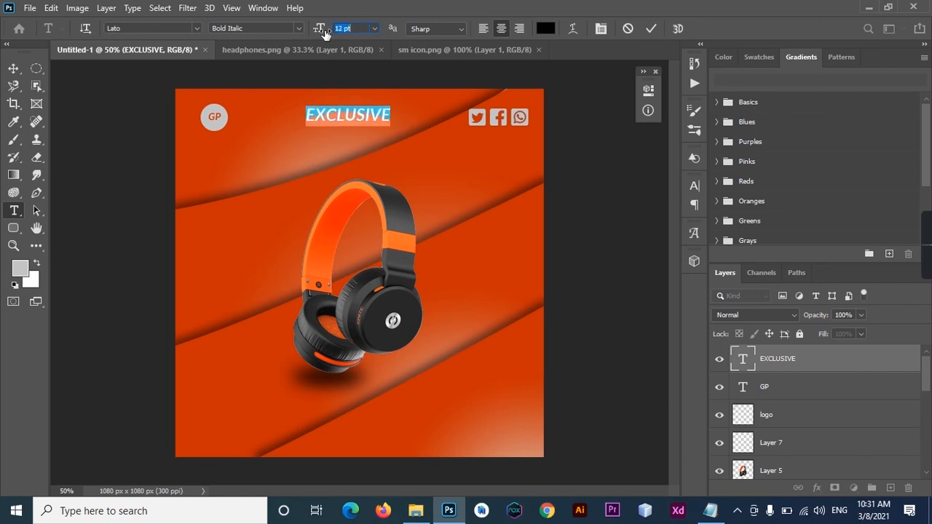
click(12, 70)
drag(363, 119, 363, 149)
Replace the duplicated EXCLUSIVE headline's text with the word COLLECTION copied from the Notepad text file
key(t)
click(367, 144)
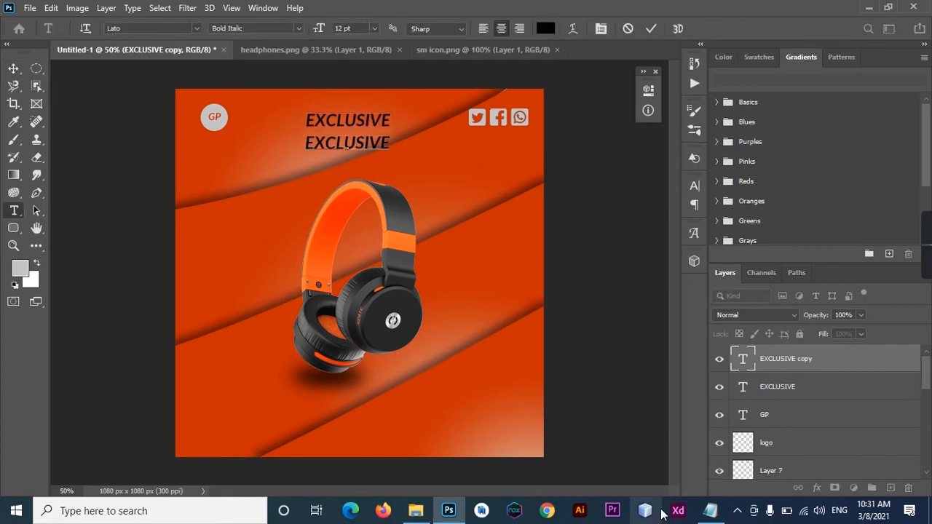
click(710, 510)
double_click(272, 230)
key(ctrl+c)
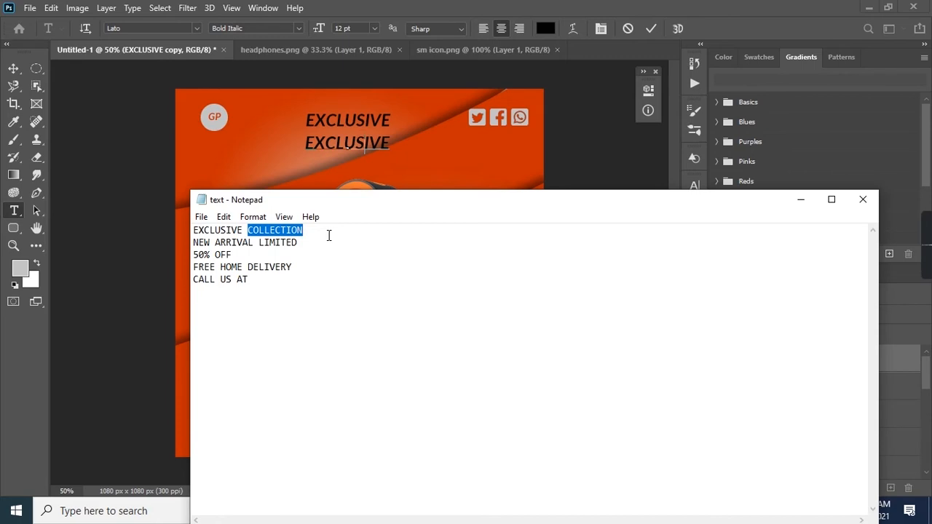
click(801, 198)
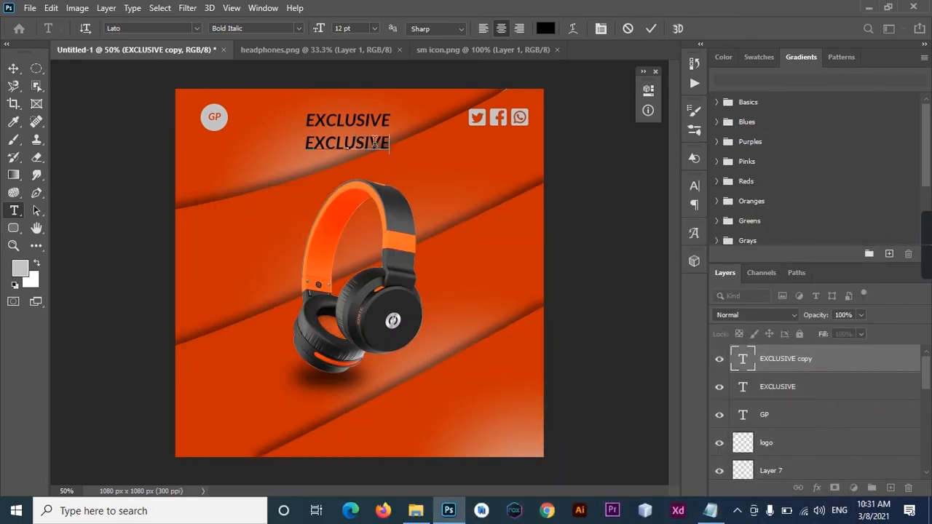
key(ctrl+a)
key(ctrl+v)
click(13, 68)
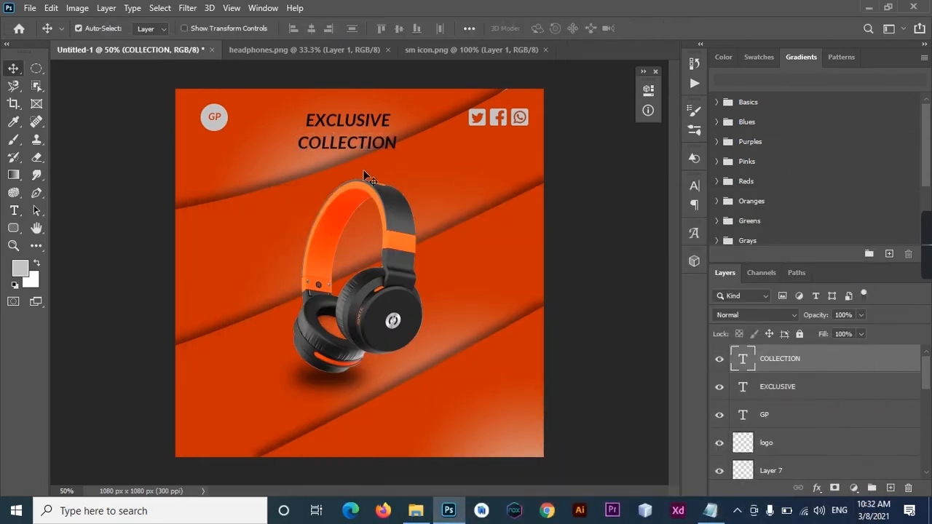
Make a rectangular selection around the EXCLUSIVE headline and add a new layer directly above the GP text layer
right_click(36, 68)
click(87, 69)
drag(296, 105, 401, 132)
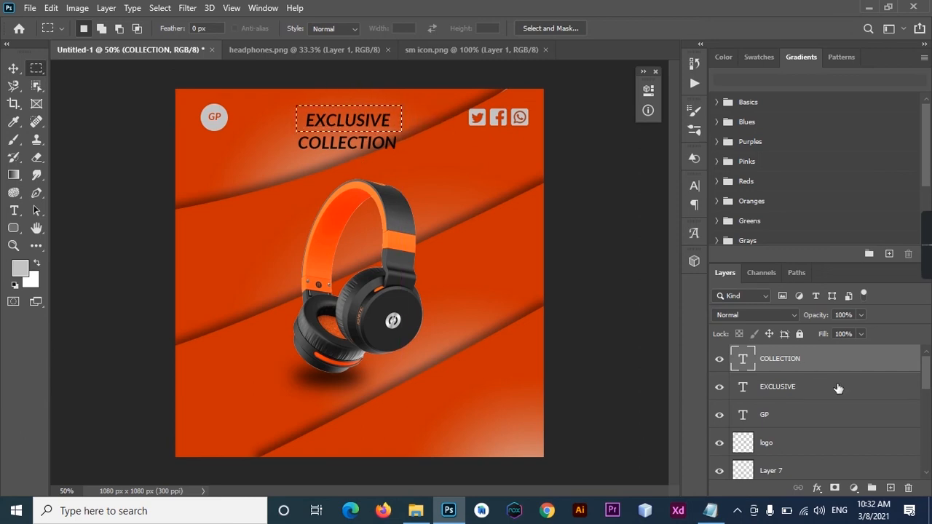
click(803, 394)
click(830, 418)
key(ctrl+shift+n)
key(Return)
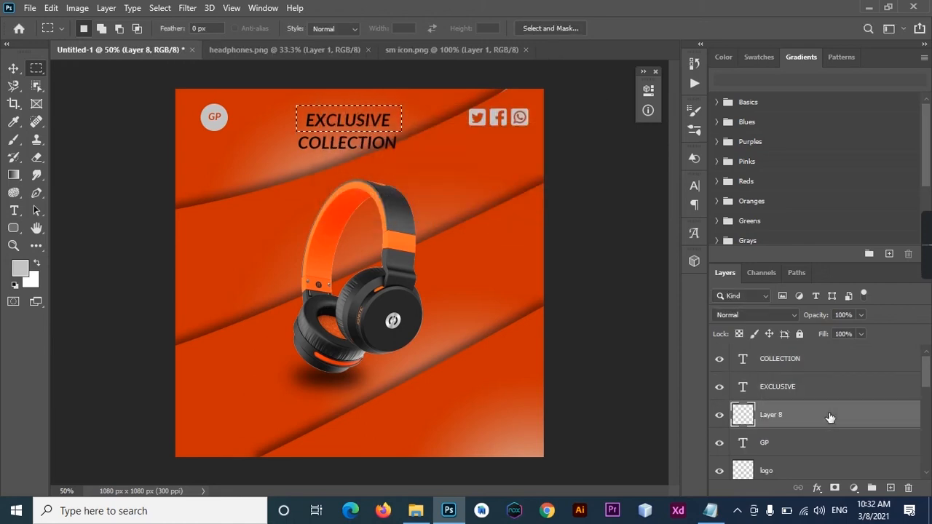
Set the foreground color to yellow #ebb100, fill the selection behind EXCLUSIVE with it, and deselect
click(20, 268)
double_click(794, 382)
text(e)
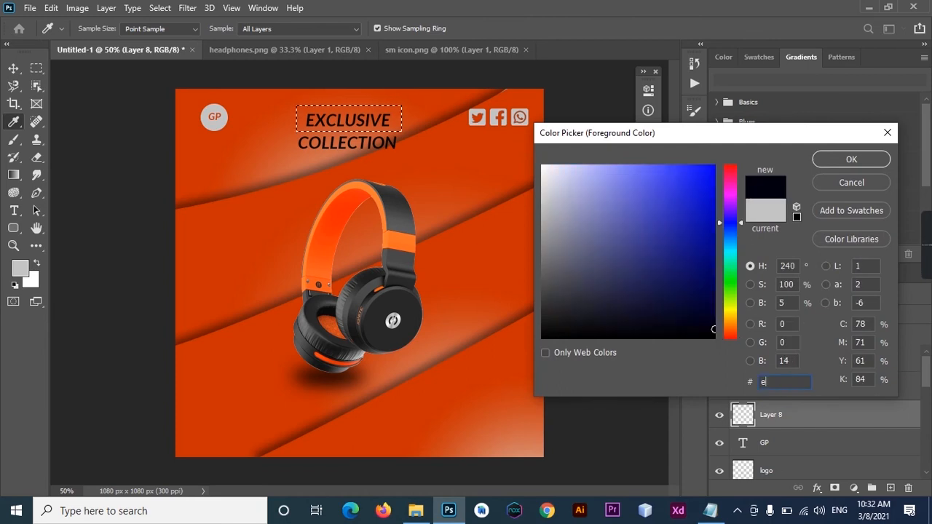
text(bb10c)
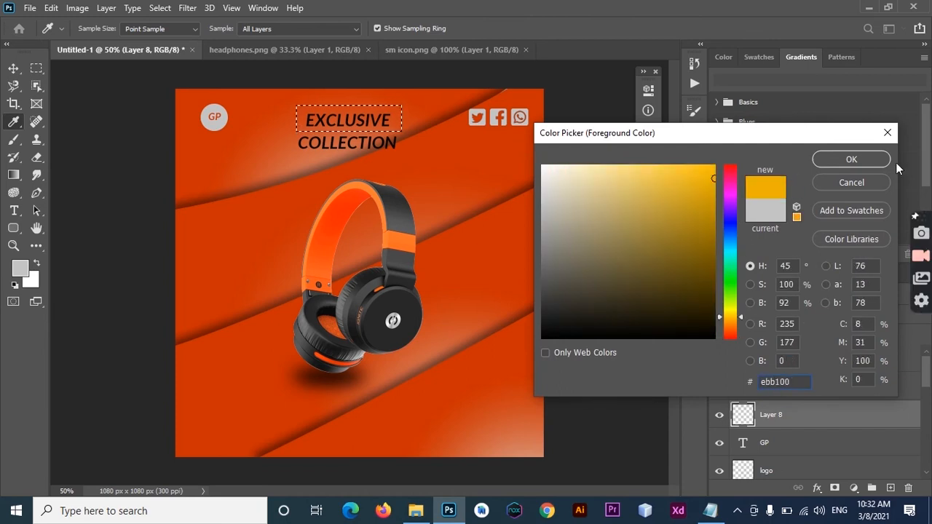
click(840, 163)
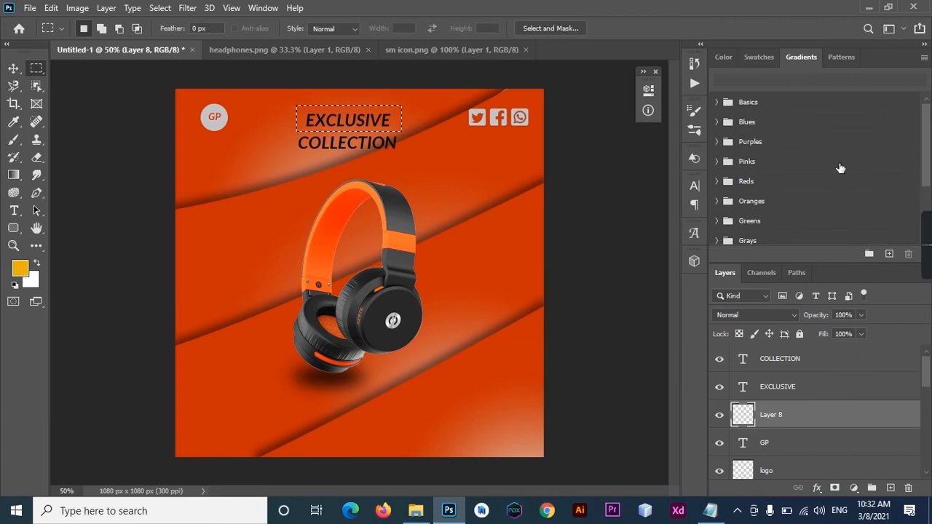
key(alt+BackSpace)
key(ctrl+d)
click(13, 69)
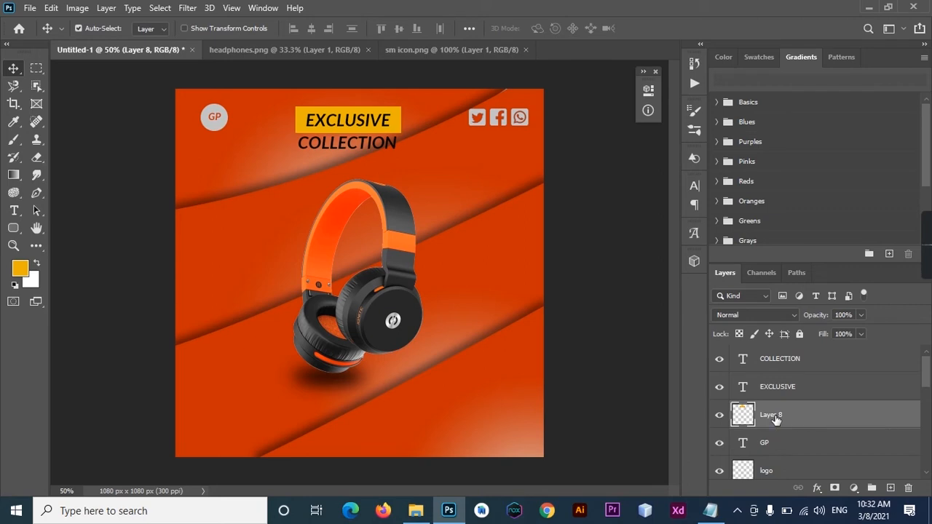
Nudge the COLLECTION text slightly down, away from the yellow bar
click(386, 148)
key(Down)
key(Down)
key(Down)
key(Down)
key(Down)
key(Down)
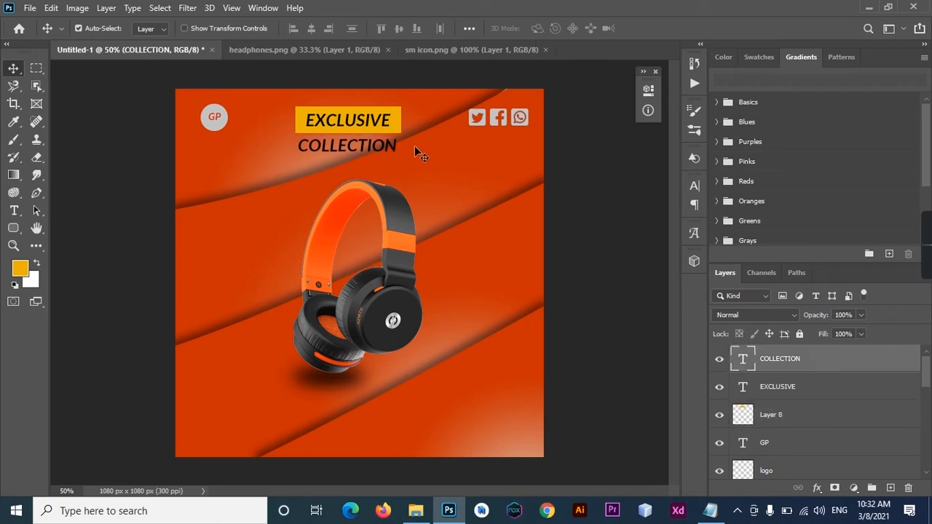
Duplicate the yellow bar directly below itself, behind the COLLECTION text
click(526, 240)
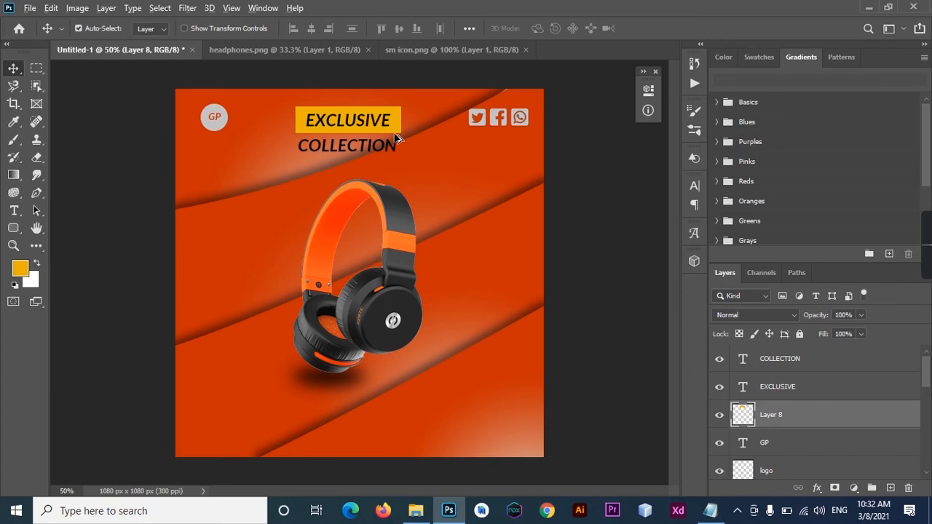
drag(397, 136, 423, 146)
Try to widen the yellow bar behind COLLECTION one side at a time, and undo the resize
key(ctrl+t)
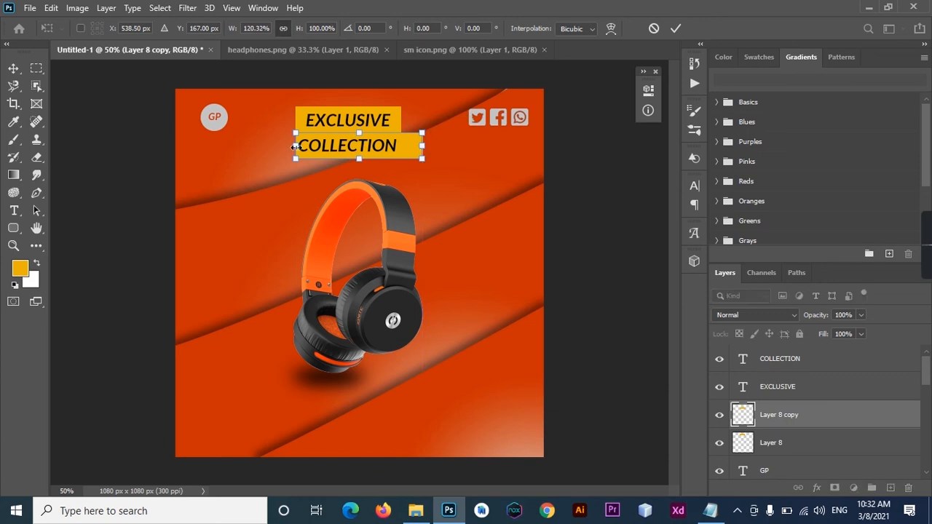
drag(295, 145, 279, 149)
click(676, 28)
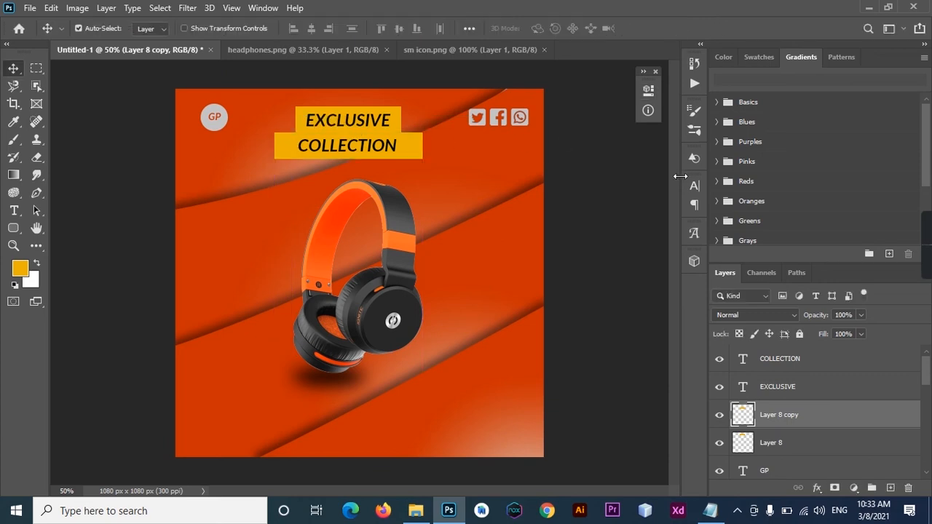
key(ctrl+z)
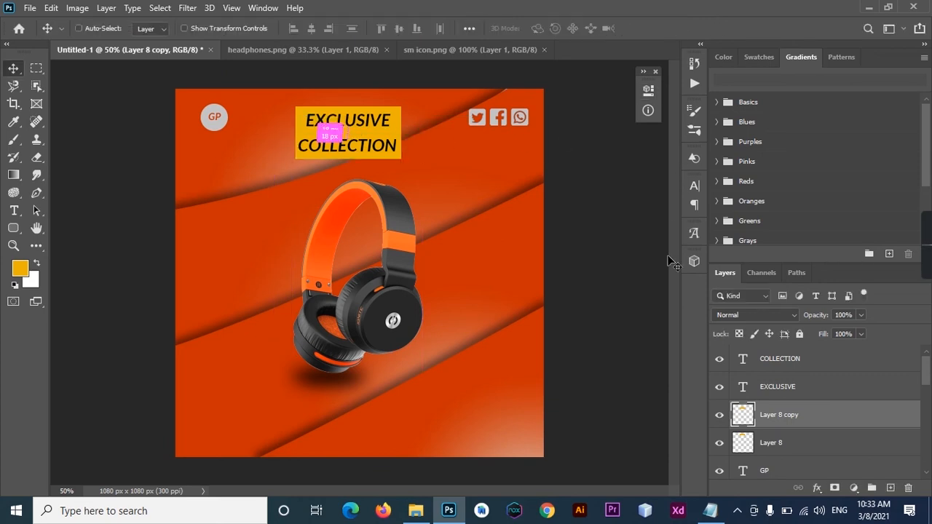
Widen the yellow bar behind COLLECTION evenly about its center to about 402 px
key(ctrl+t)
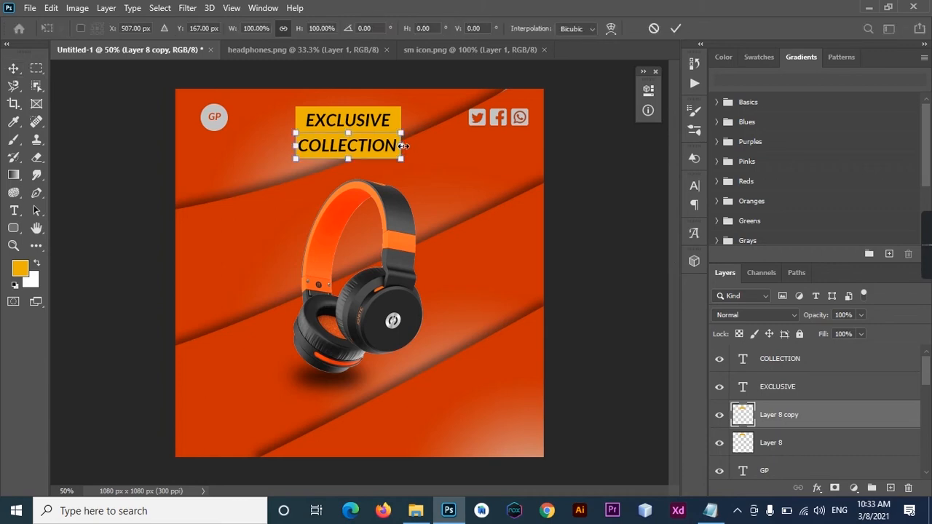
drag(404, 146, 419, 147)
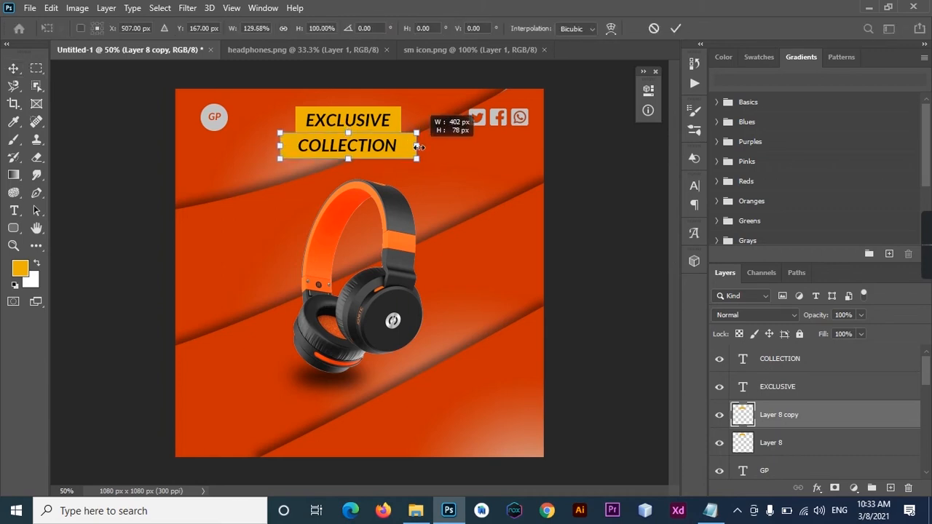
key(Return)
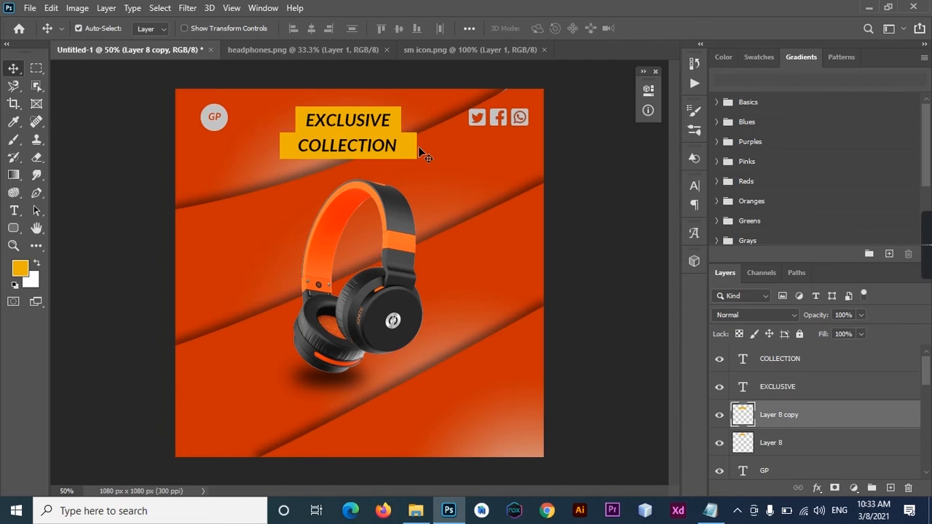
Recolor the bar behind COLLECTION with the light gray sampled from the GP logo circle, and deselect
ctrl+click(743, 417)
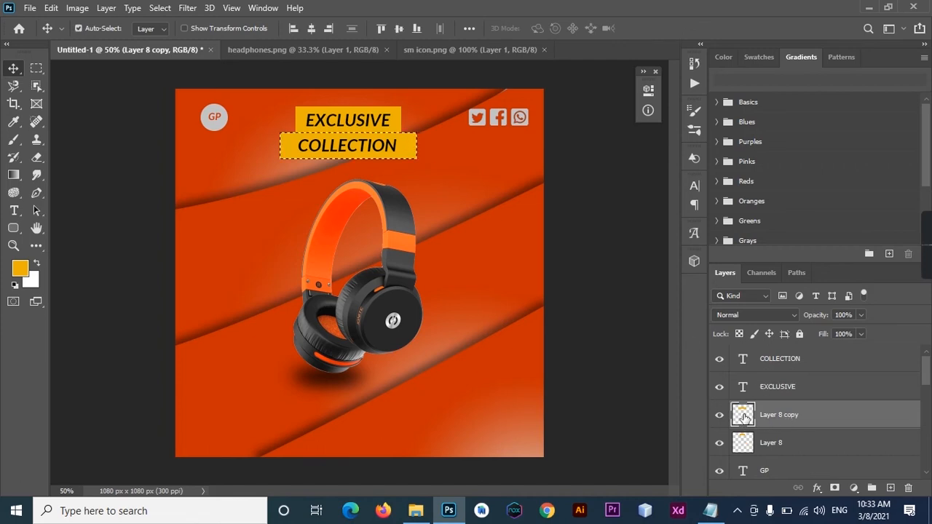
key(i)
click(218, 120)
key(alt+BackSpace)
key(ctrl+d)
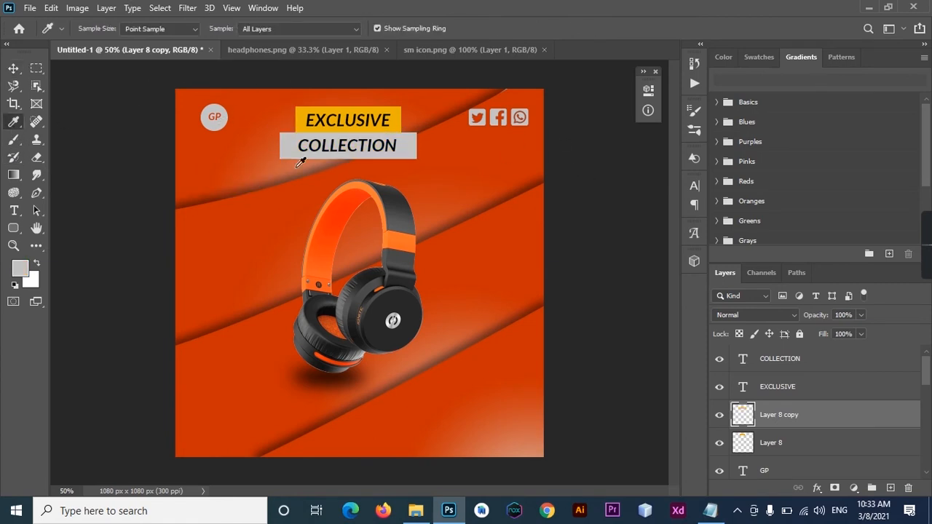
Select the headphones together with their shadow and move both slightly down, away from the headline
click(13, 68)
click(326, 379)
drag(328, 369, 326, 367)
key(shift+Down)
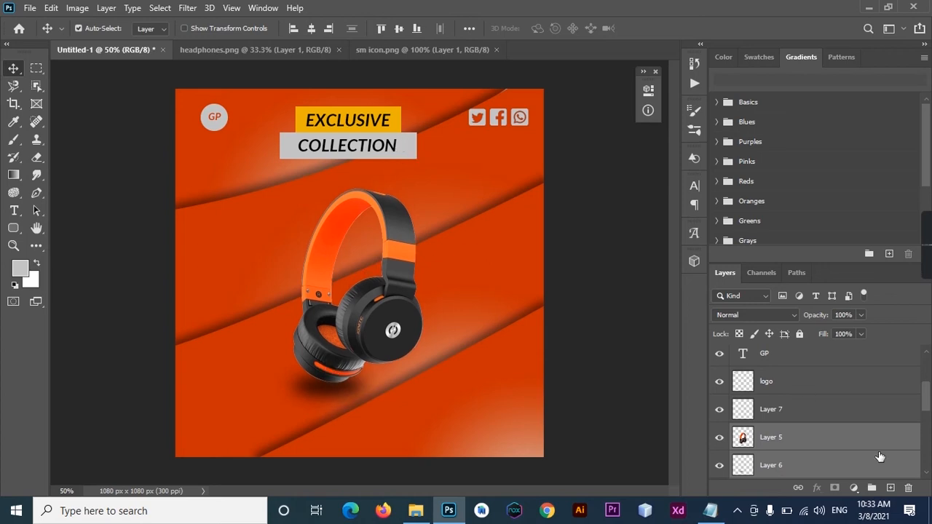
On a new layer above the yellow bar's layer, fill a slightly larger rectangle around the EXCLUSIVE bar with light gray
drag(929, 408, 927, 381)
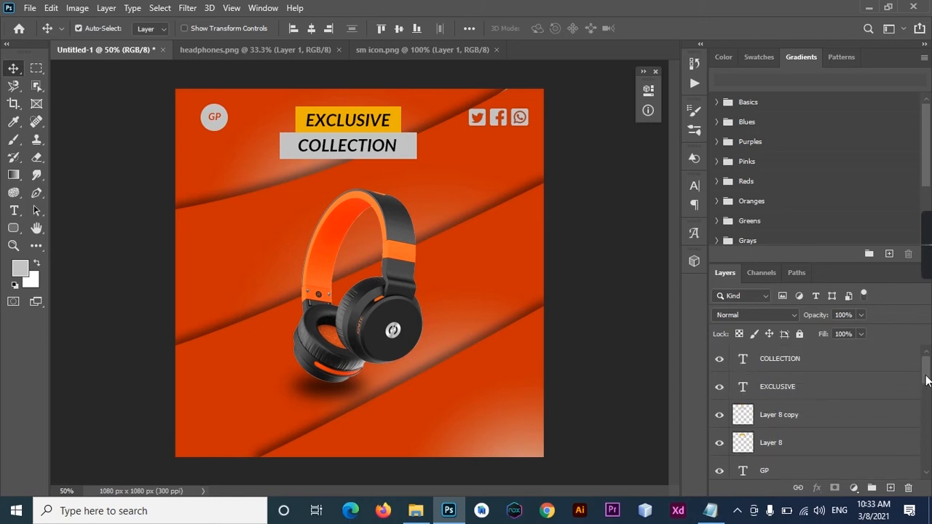
click(799, 448)
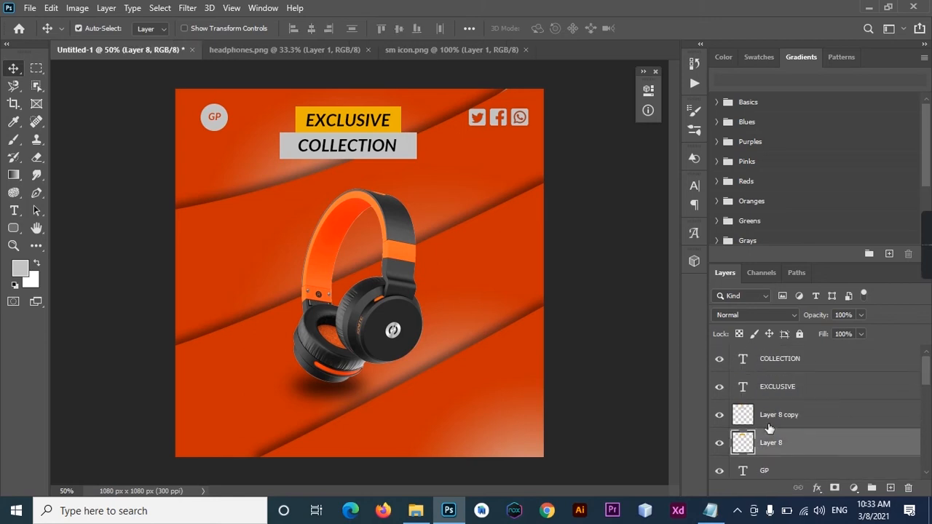
click(37, 68)
drag(292, 102, 405, 136)
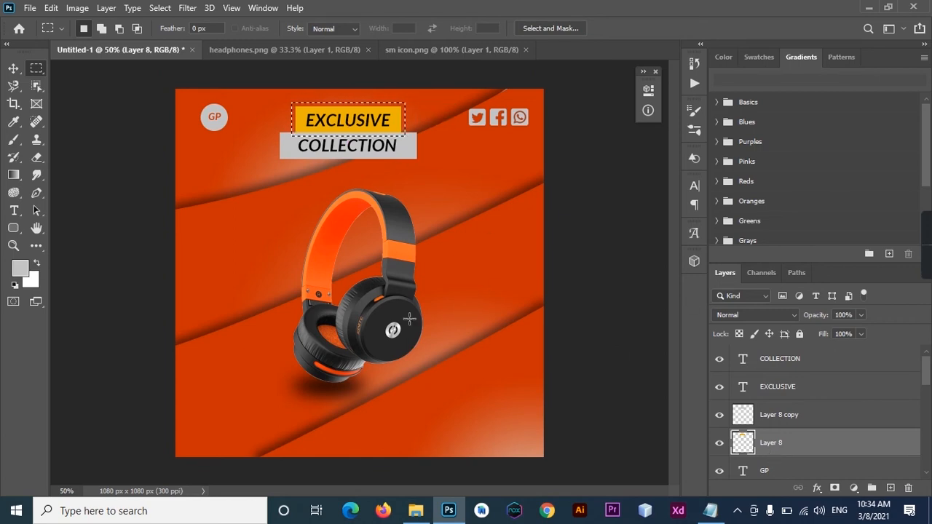
key(ctrl+shift+n)
key(Return)
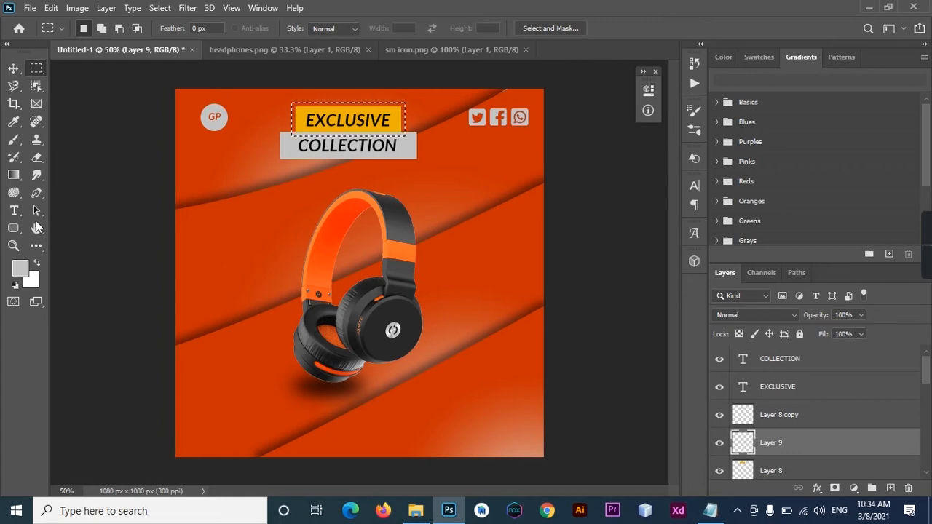
key(alt+BackSpace)
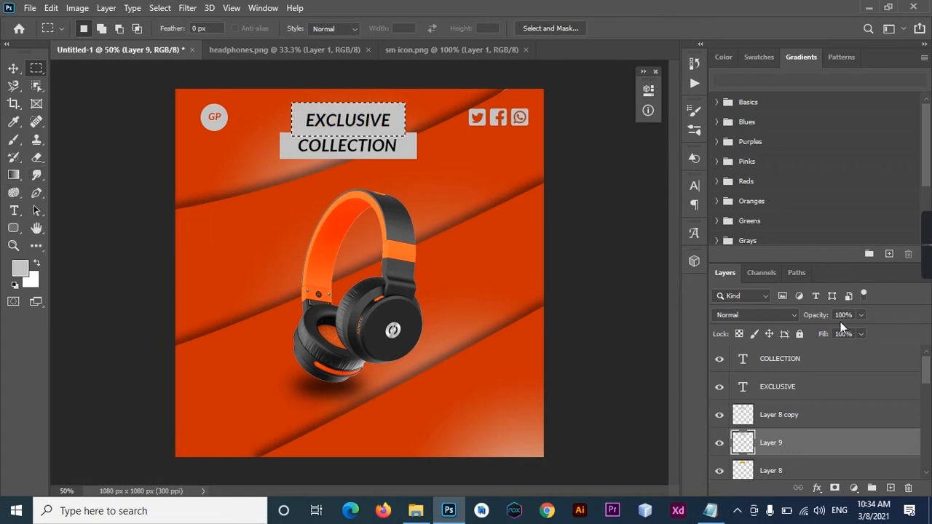
Turn the rectangle around EXCLUSIVE into an outline with 0% fill and a 4 px inside stroke in light gray #c4c4c4
drag(824, 336, 751, 343)
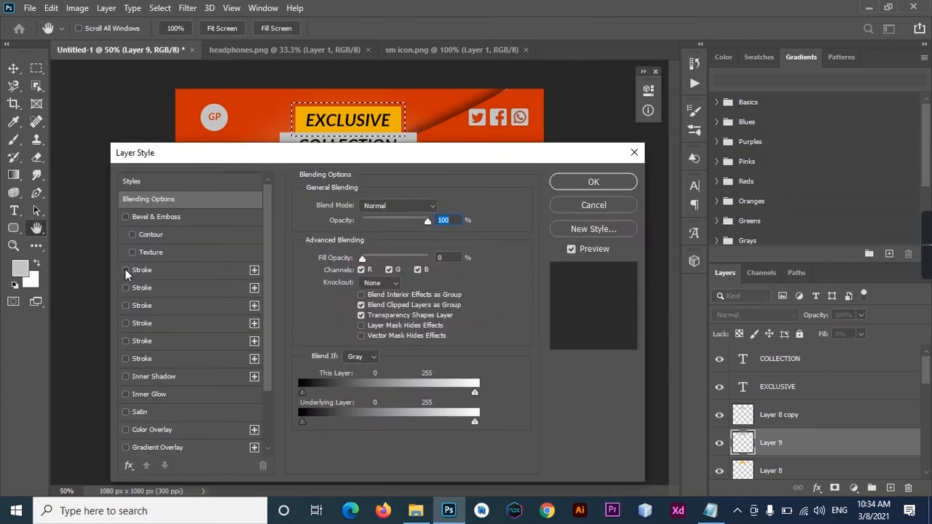
click(254, 270)
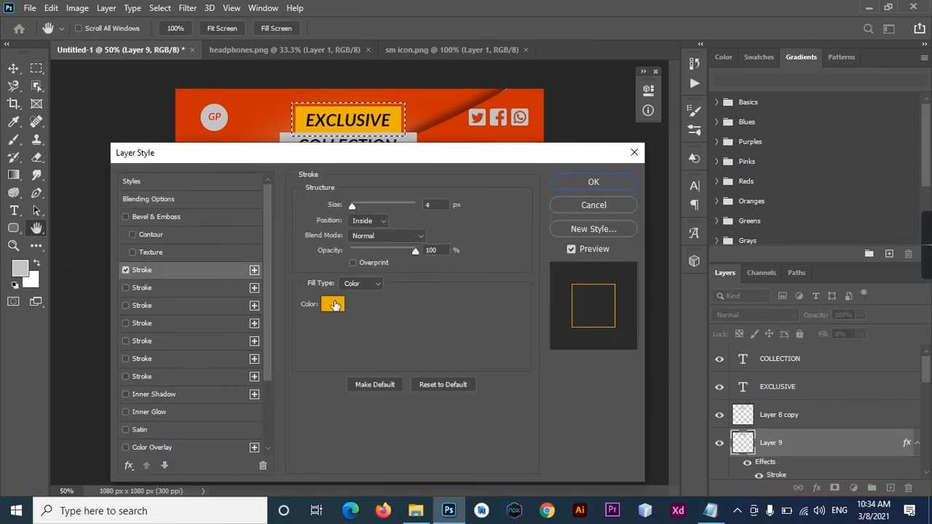
click(332, 304)
click(357, 138)
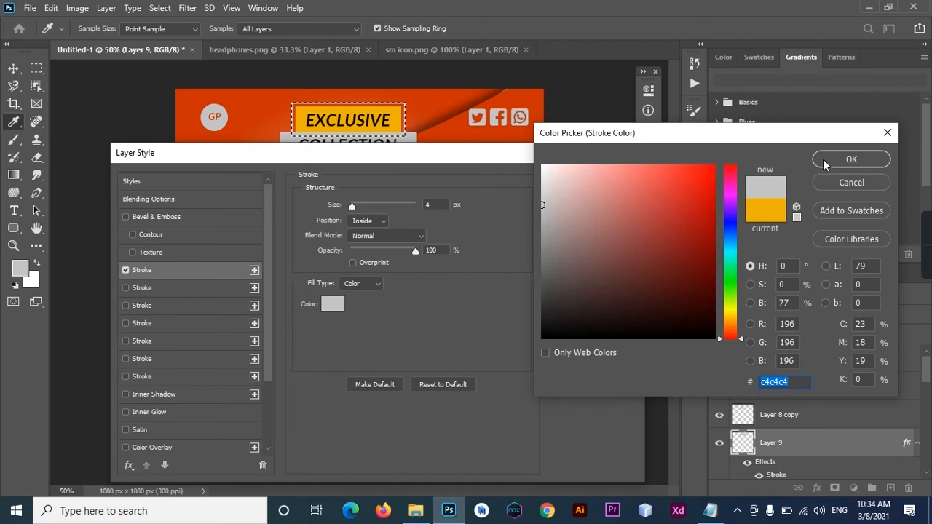
click(822, 158)
click(587, 188)
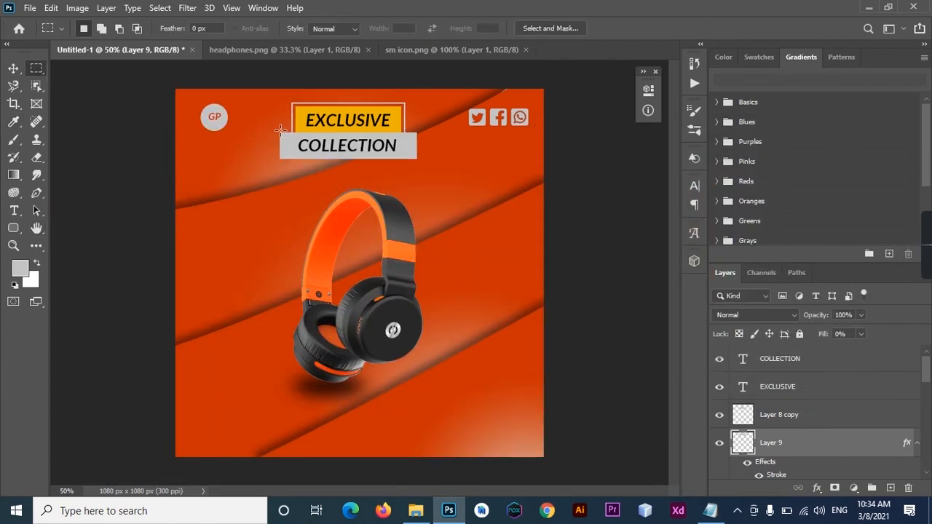
Make a rectangular selection slightly larger than the gray COLLECTION bar and add a new layer directly above the bar's layer
drag(278, 129, 419, 163)
key(ctrl+shift+n)
key(Return)
drag(833, 443, 817, 415)
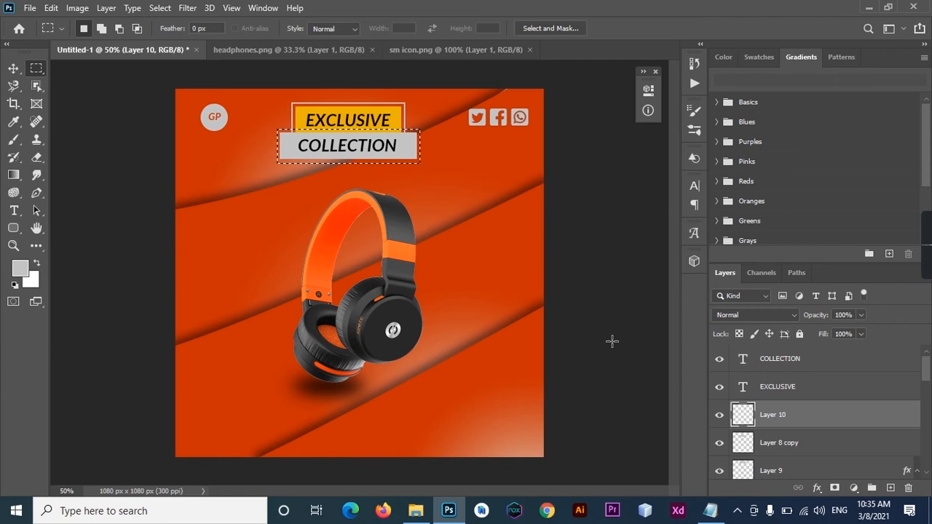
Give the rectangle around COLLECTION 0% fill and a 4 px inside stroke in the yellow sampled from the EXCLUSIVE bar
drag(823, 335, 722, 348)
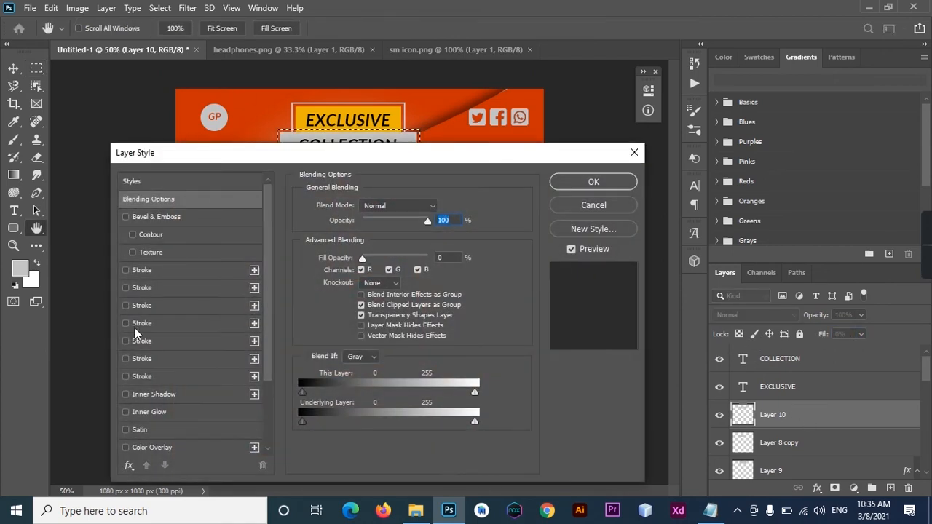
click(254, 270)
click(332, 304)
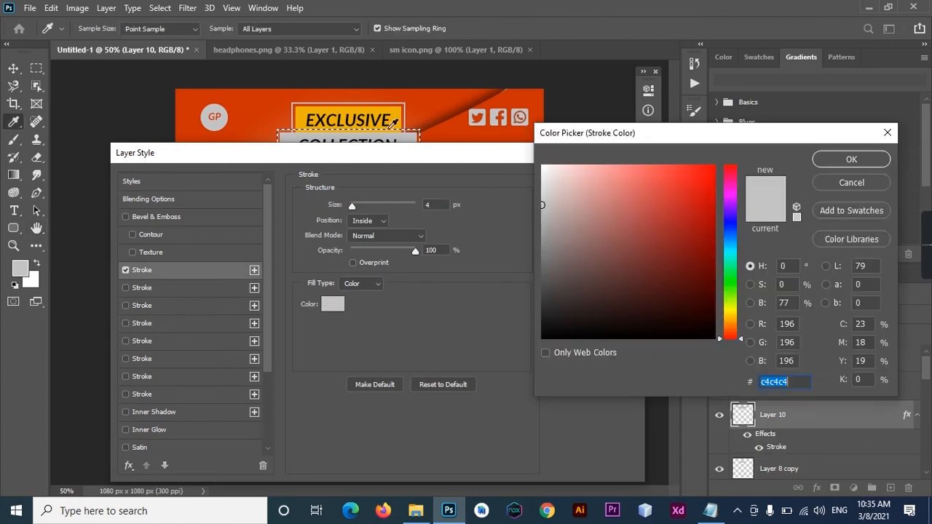
click(390, 124)
click(823, 160)
click(583, 182)
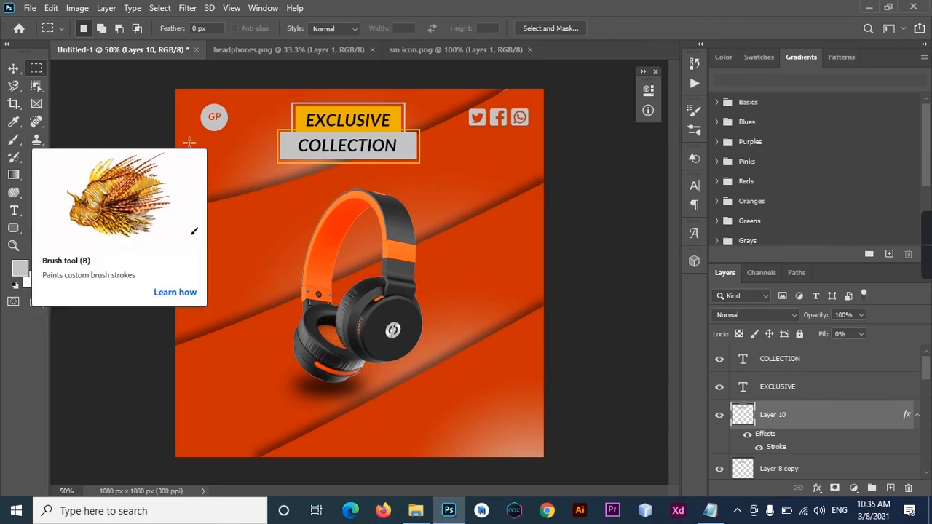
Copy NEW ARRIVAL LIMITED from the open notes file and place it as a text layer centered just below the COLLECTION bar
click(710, 510)
drag(301, 243, 177, 244)
key(ctrl+c)
click(800, 199)
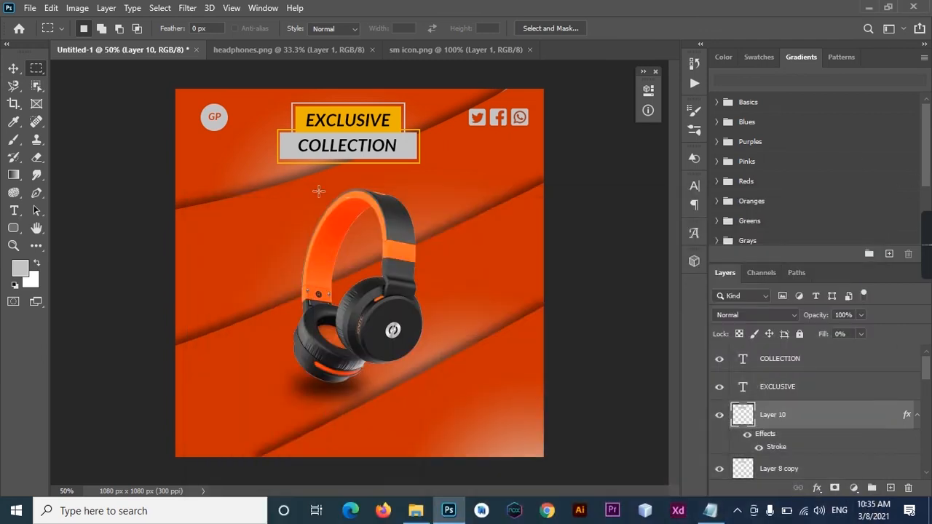
key(t)
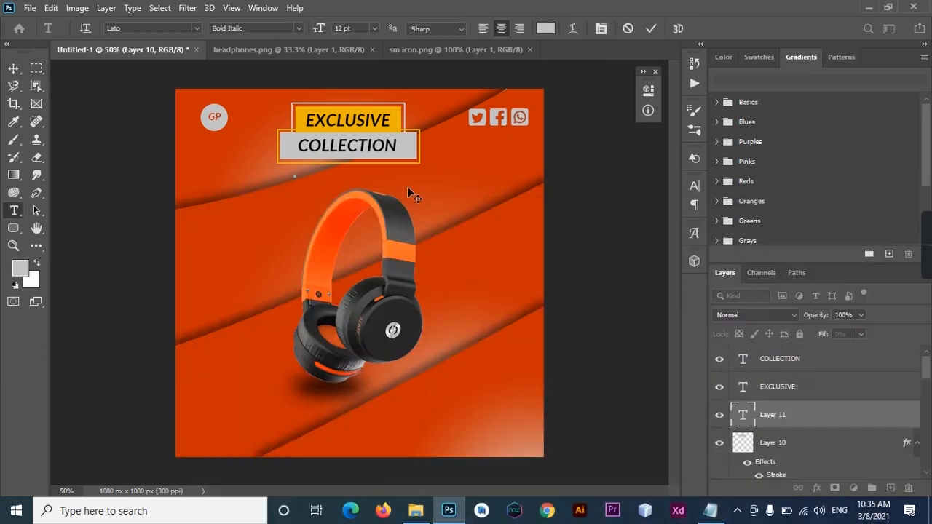
click(295, 172)
key(ctrl+v)
key(ctrl+Return)
key(v)
drag(297, 172, 355, 177)
Set the NEW ARRIVAL LIMITED text to 7 pt and shift it slightly up toward the COLLECTION bar
key(t)
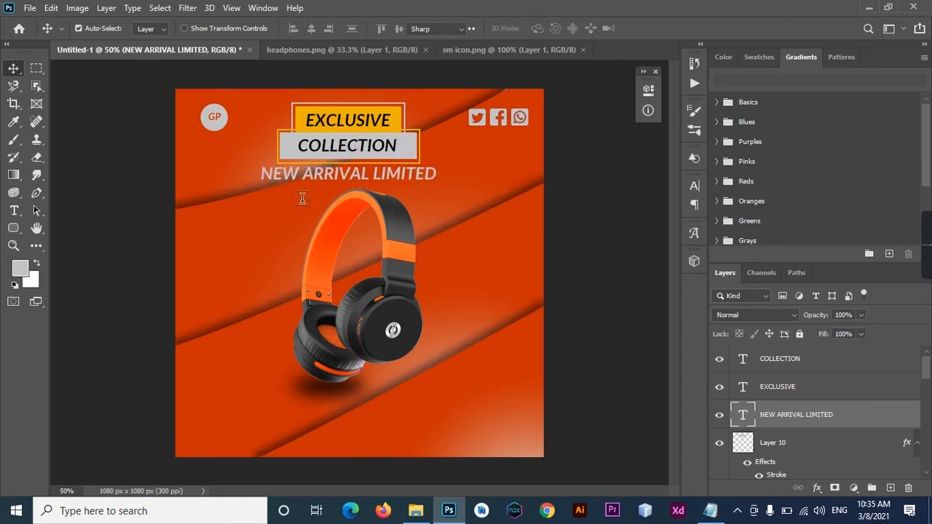
drag(260, 174, 440, 175)
mouse_move(325, 30)
mouse_down()
mouse_move(313, 30)
mouse_move(322, 33)
mouse_up()
text(7)
click(653, 30)
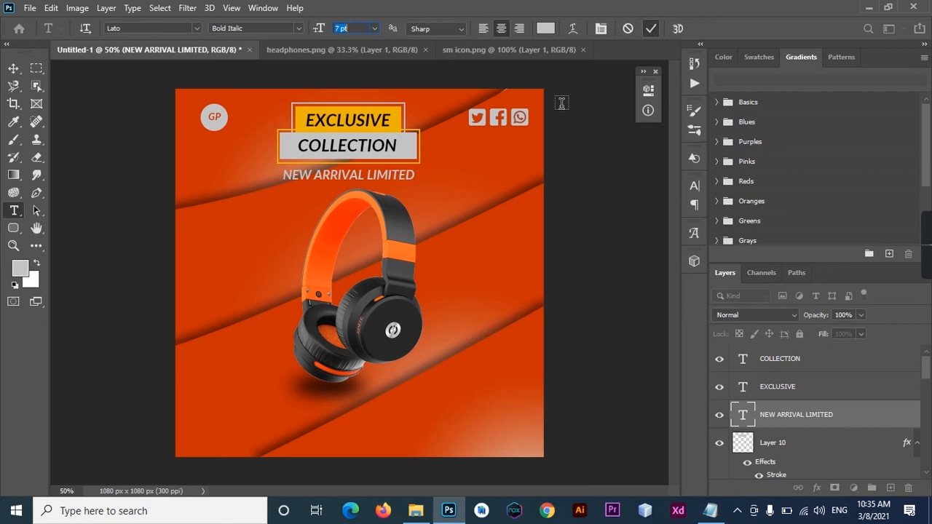
click(13, 67)
drag(365, 175, 367, 173)
click(632, 210)
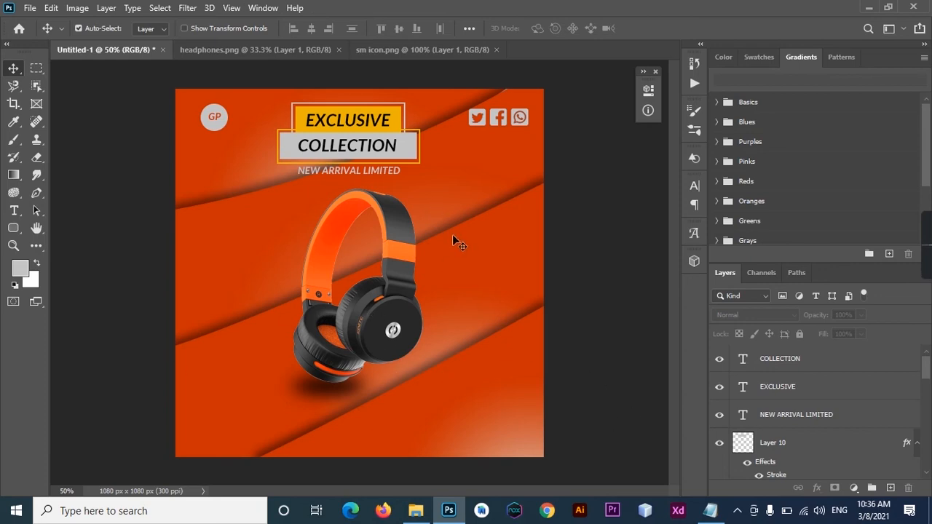
On a new layer above COLLECTION, fill a circle beside the headphones with the yellow sampled from the EXCLUSIVE bar
right_click(35, 69)
click(68, 85)
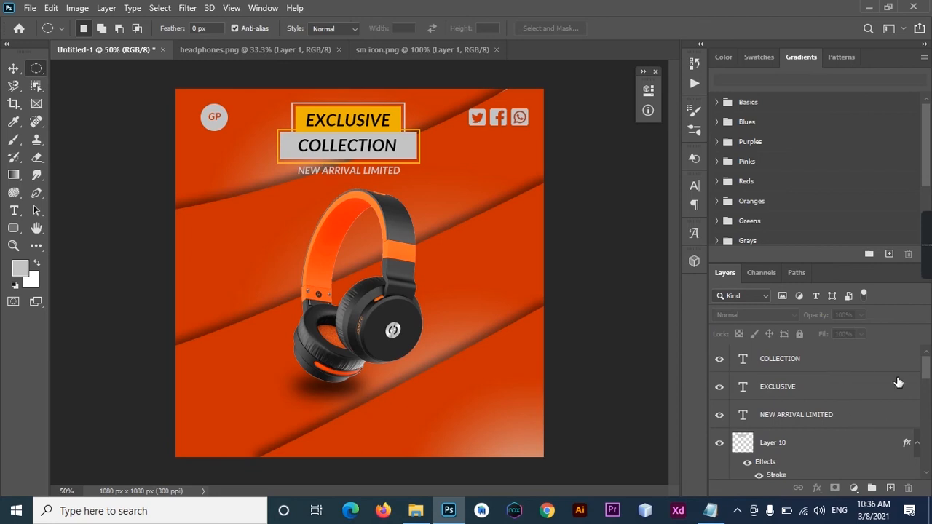
click(839, 364)
drag(467, 256, 494, 287)
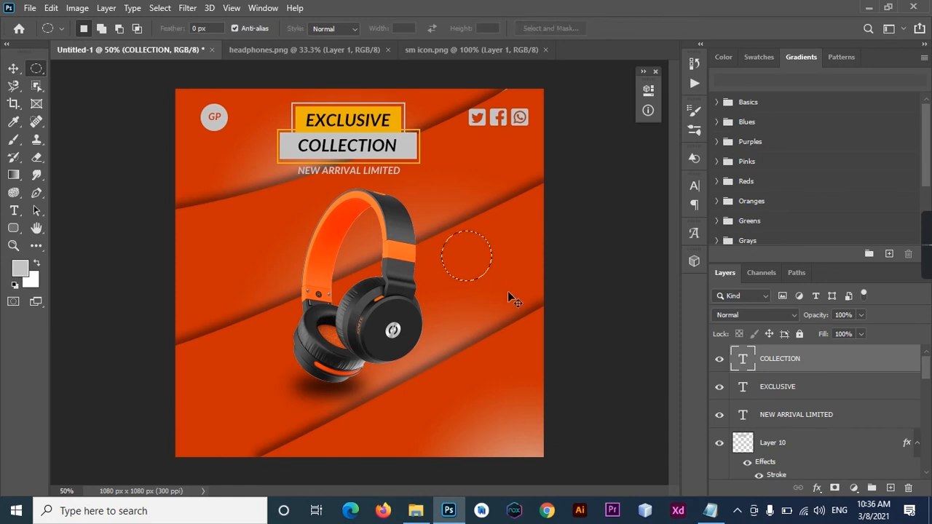
key(ctrl+shift+alt+n)
click(13, 120)
click(303, 111)
key(alt+BackSpace)
key(ctrl+d)
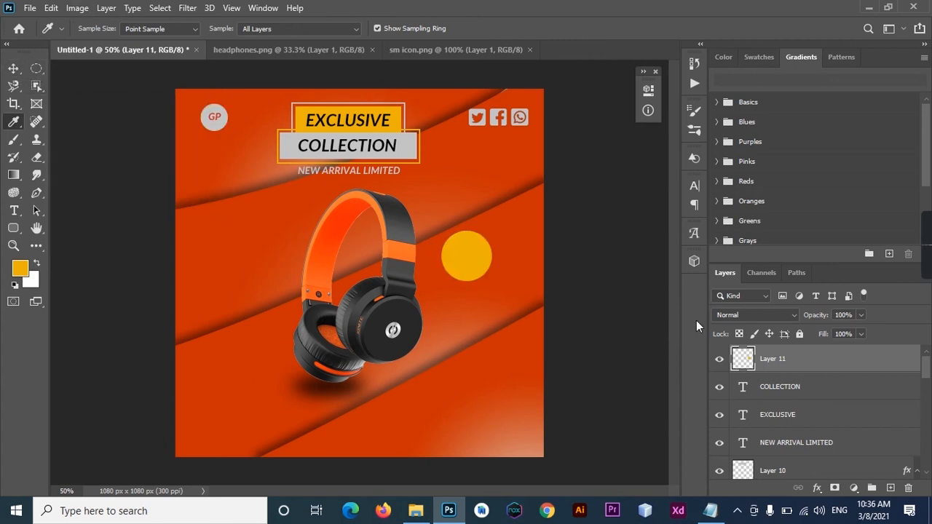
Duplicate the yellow circle's layer and scale the copy up slightly around its center
key(ctrl+j)
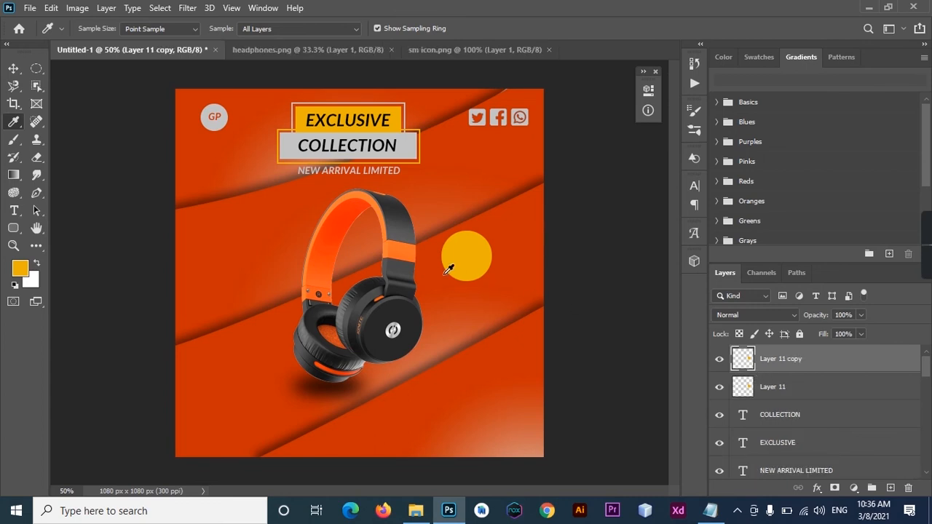
key(ctrl+t)
drag(492, 282, 497, 286)
key(Return)
key(i)
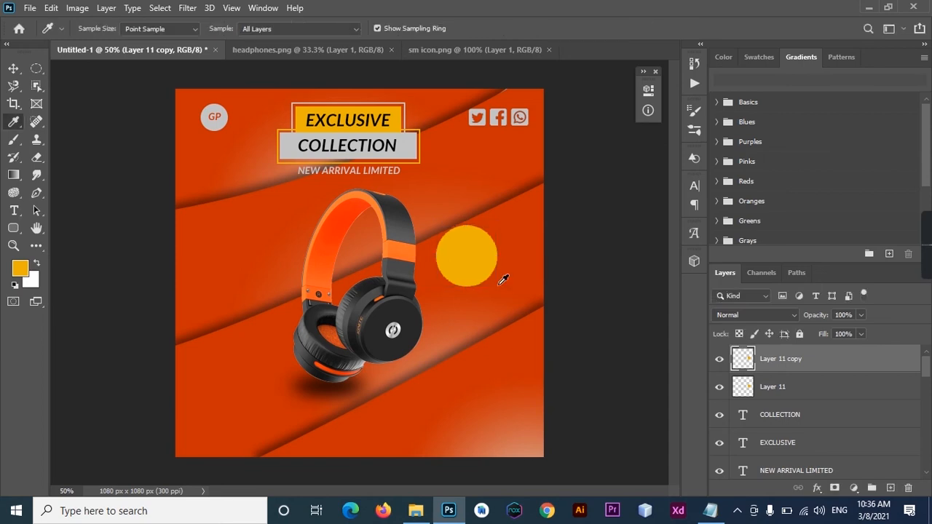
Toggle the enlarged circle's visibility to compare it, and delete both yellow circle layers
click(718, 360)
click(719, 360)
click(719, 359)
click(719, 361)
click(763, 389)
key(Delete)
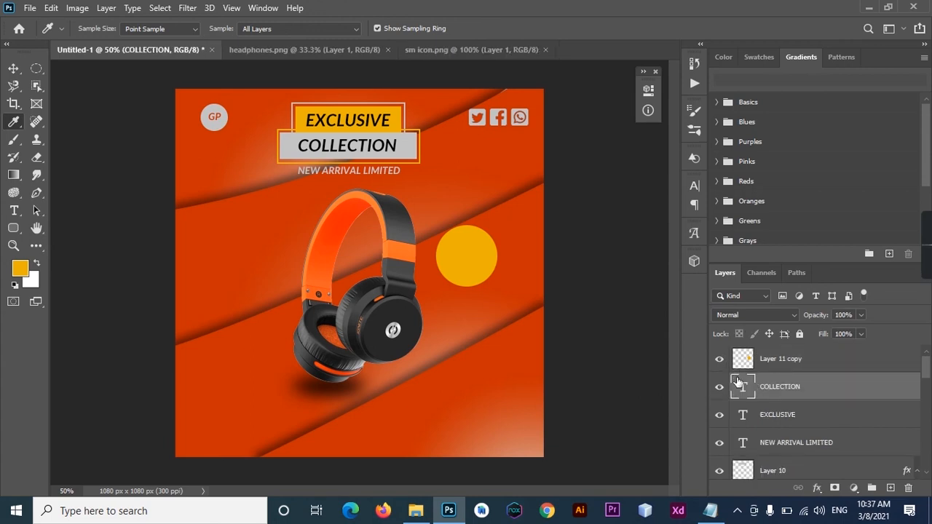
click(766, 364)
key(Delete)
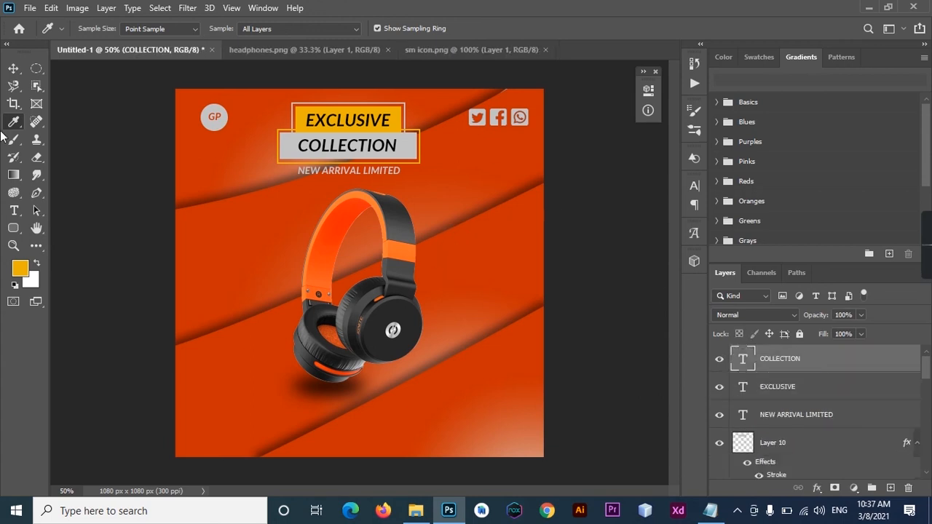
Make a circular selection beside the headphones and fill it on a new layer with the yellow sampled from the EXCLUSIVE bar
click(38, 69)
drag(468, 252, 494, 292)
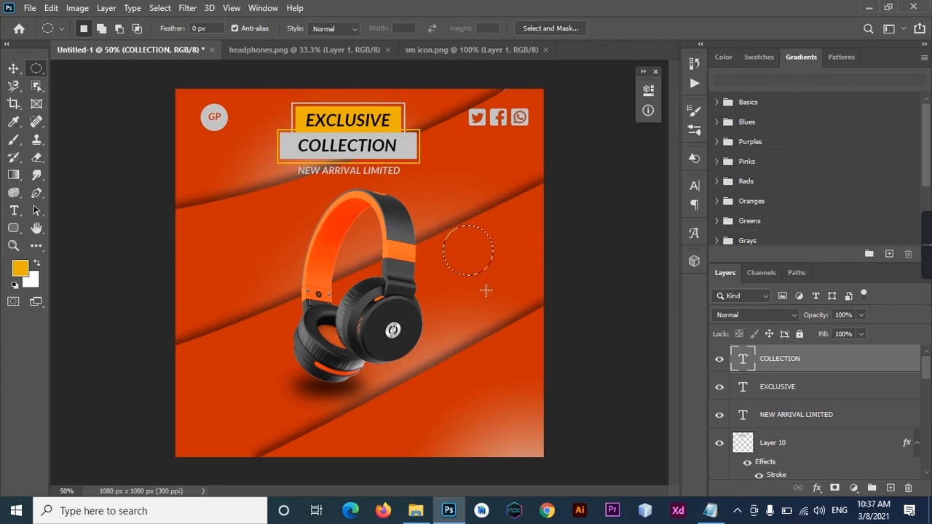
click(14, 122)
click(300, 128)
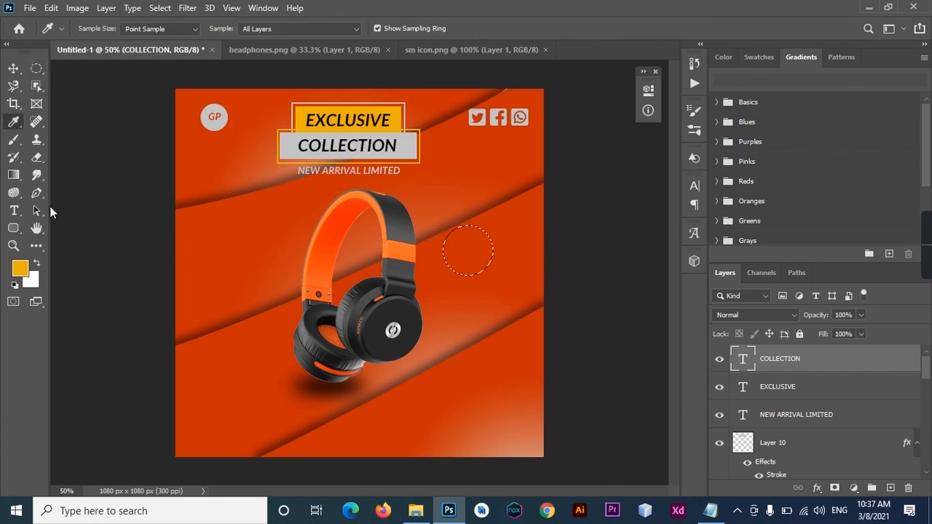
key(ctrl+shift+n)
key(Return)
key(alt+BackSpace)
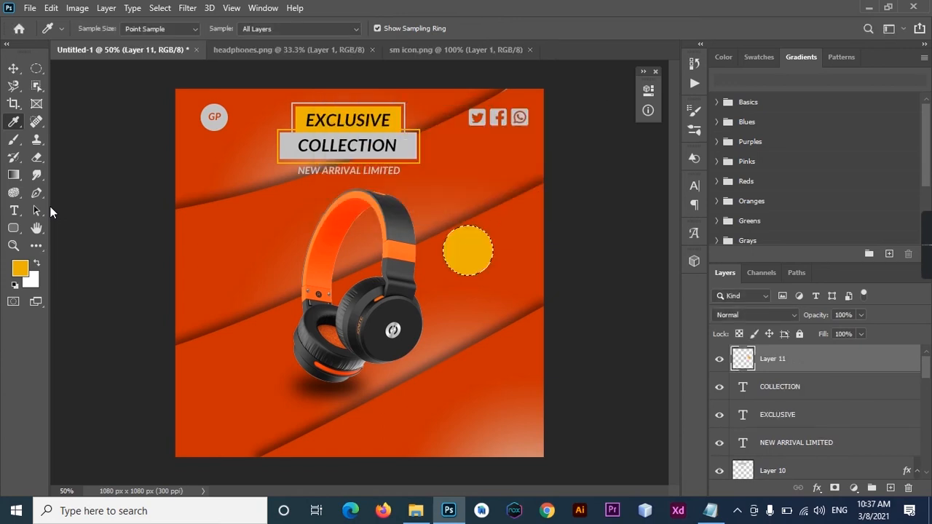
Add the text 50% on the yellow circle in near-black #010101, using 12 pt Lato Bold Italic
key(t)
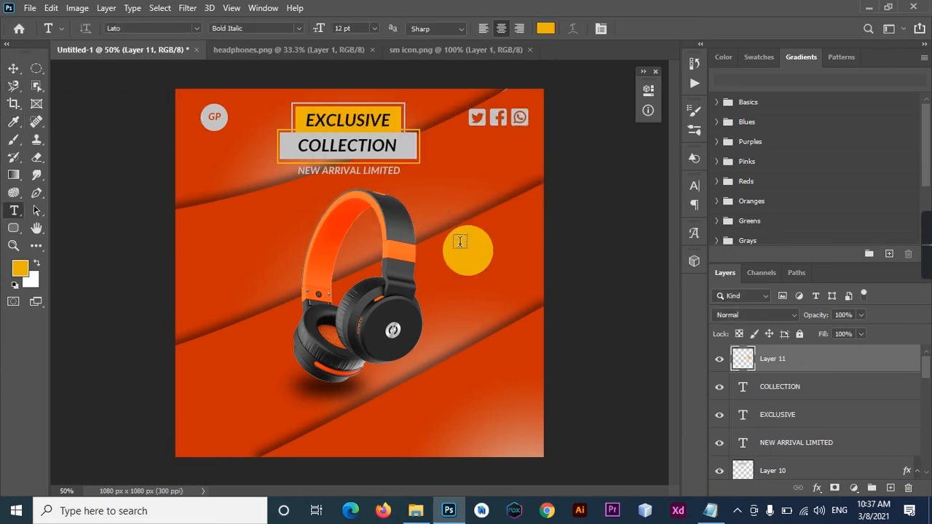
click(470, 244)
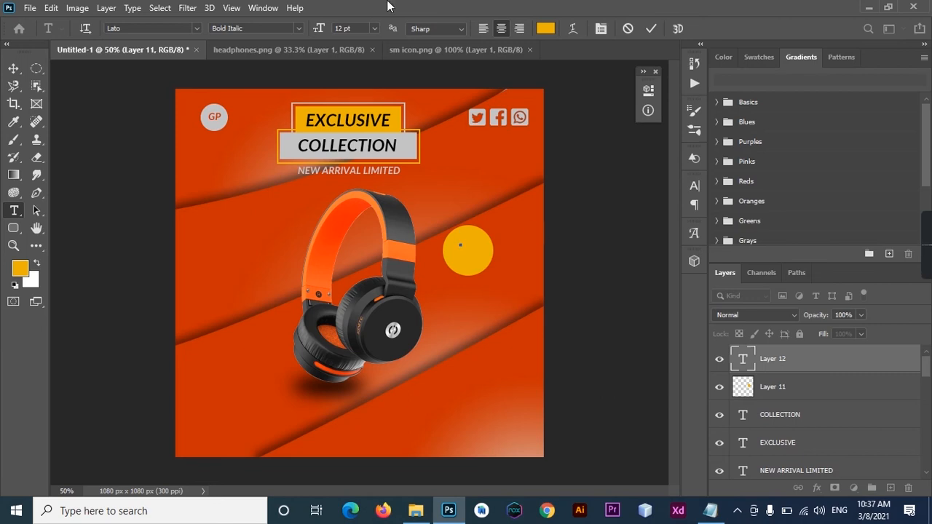
click(548, 31)
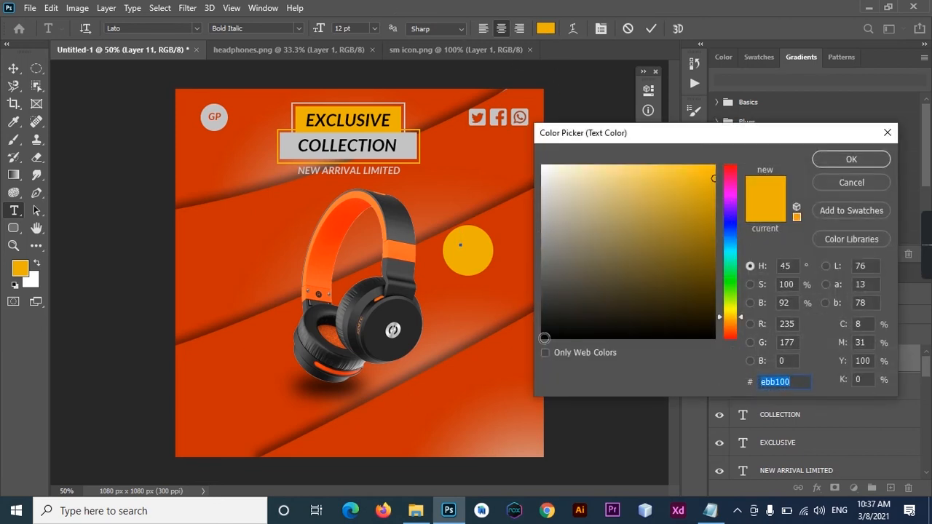
click(543, 337)
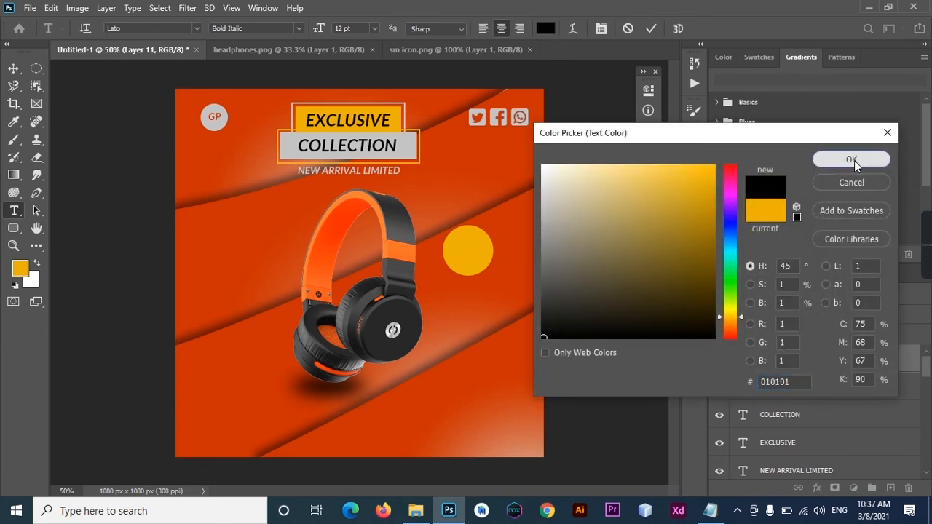
click(852, 159)
text(50%)
click(647, 28)
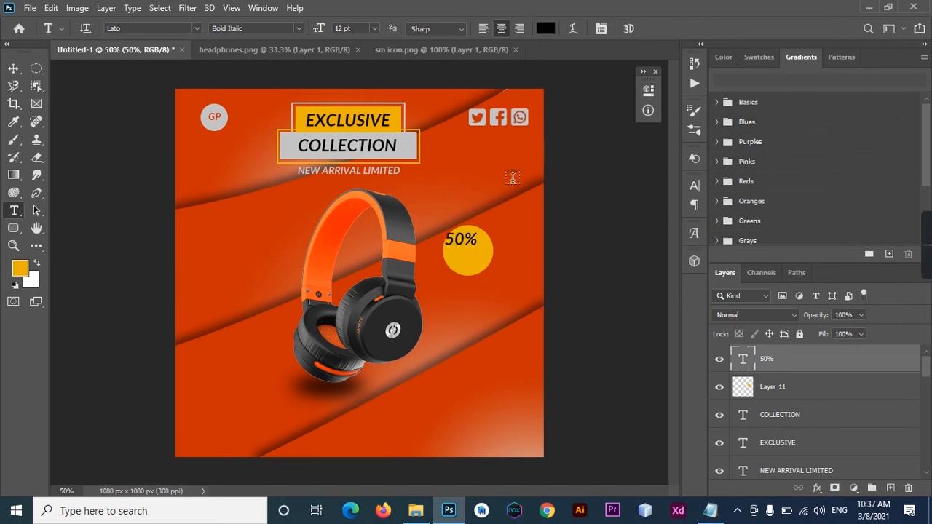
Add a separate text layer reading OFF on the yellow circle, just below 50%
click(462, 255)
text(OFF)
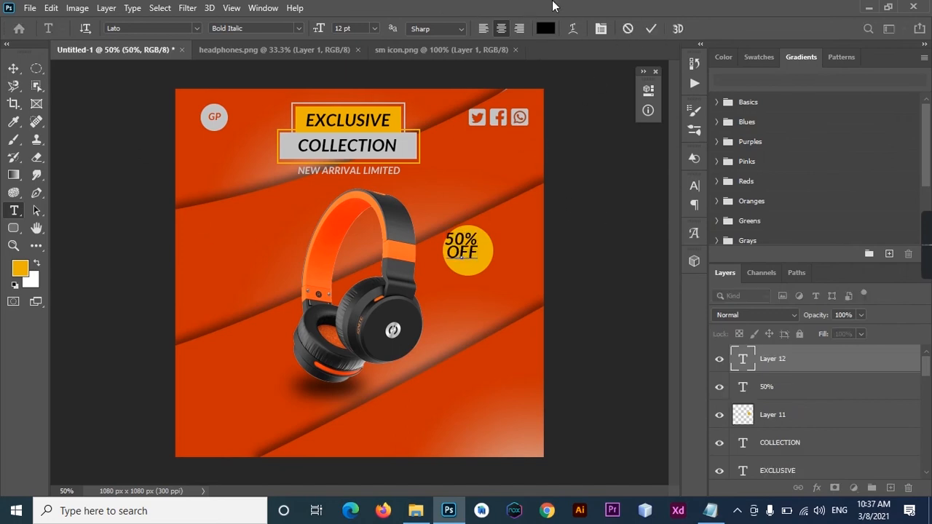
click(651, 28)
Nudge the 50% text to the right and slightly down so it is centered across the yellow circle's upper half
click(14, 70)
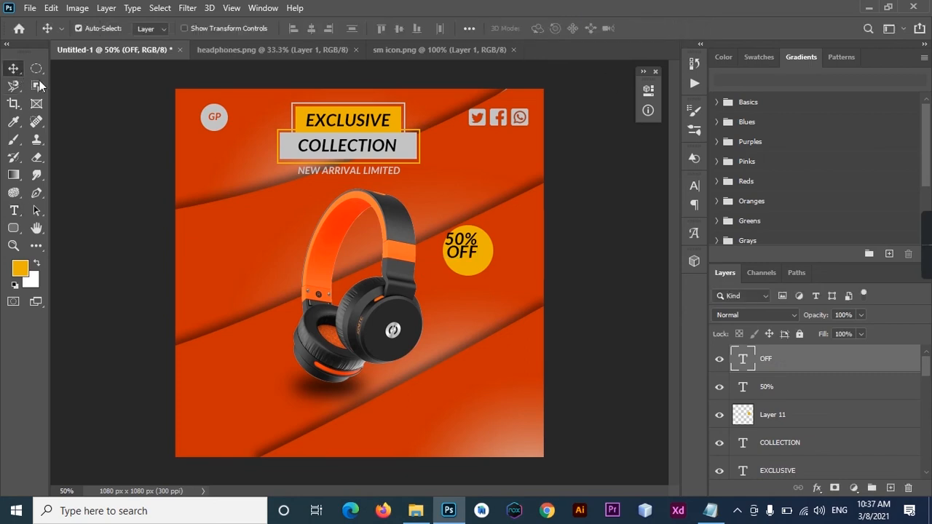
click(801, 386)
key(shift+Right)
key(shift+Right)
key(shift+Down)
key(Down)
key(Down)
key(Down)
key(Down)
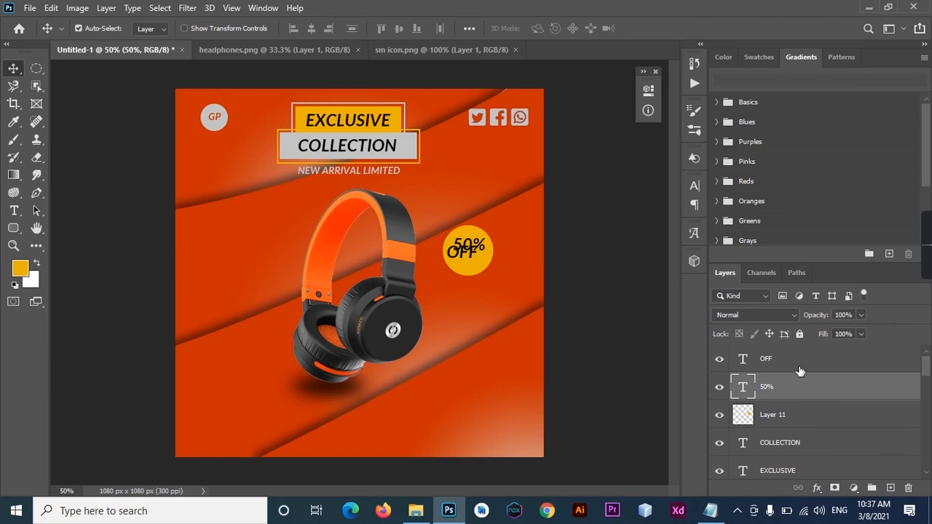
Nudge the OFF text down and to the right so it sits centered directly below 50% inside the circle
click(800, 370)
key(shift+Down)
key(shift+Down)
key(shift+Right)
key(shift+Right)
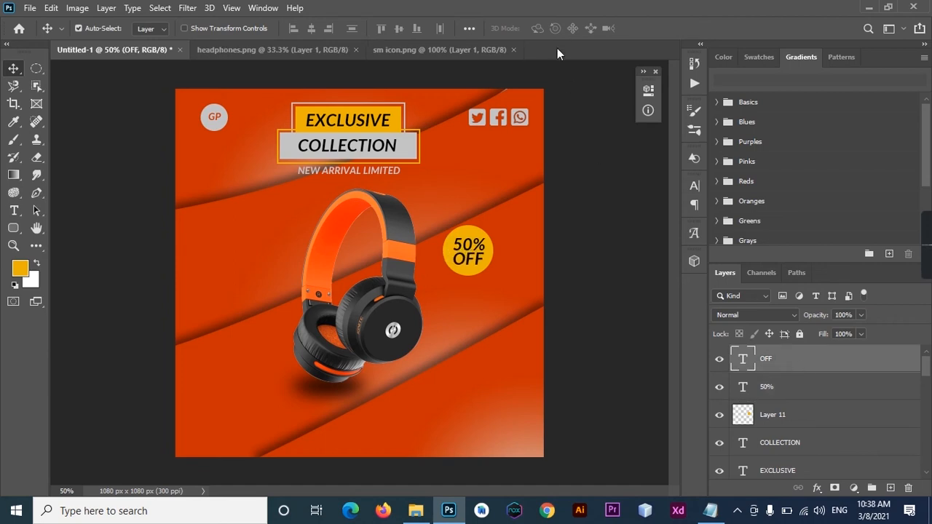
Add a new layer directly below the yellow circle's layer and draw a slightly larger concentric circle around the 50% OFF badge
click(778, 417)
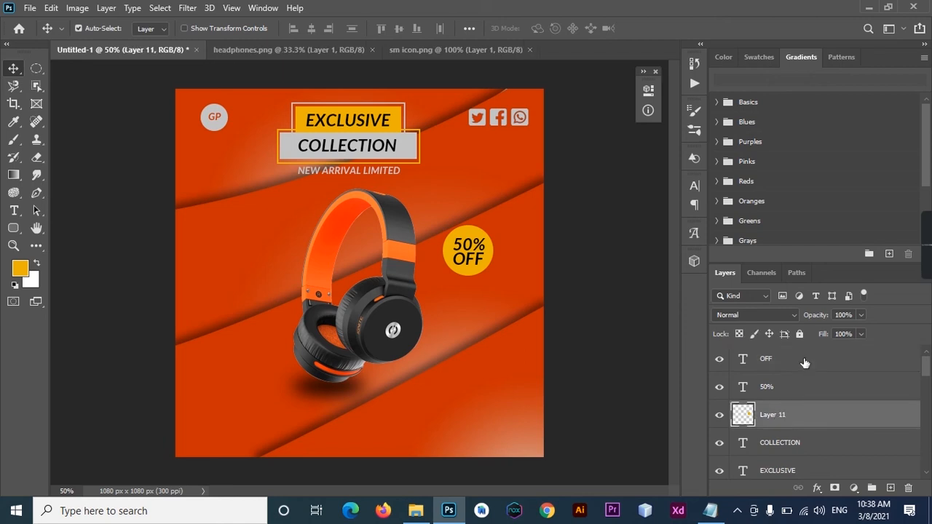
click(805, 363)
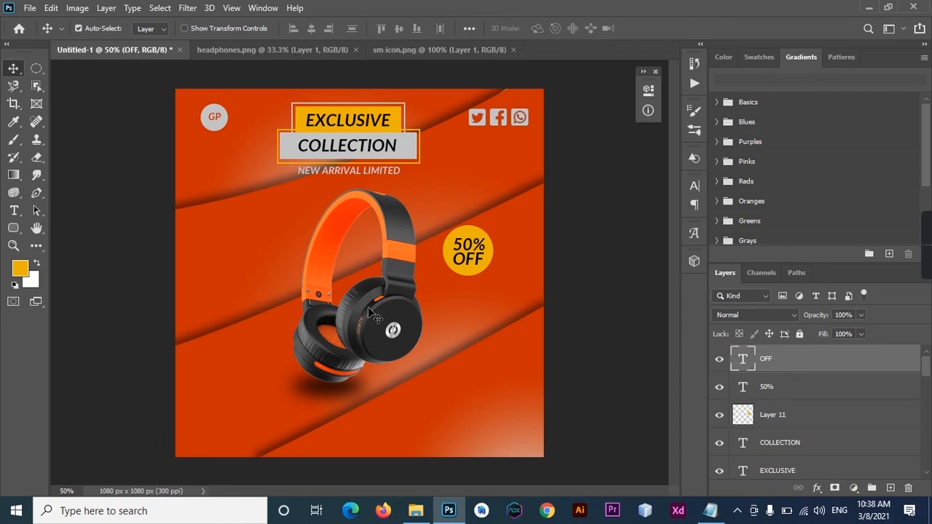
click(789, 417)
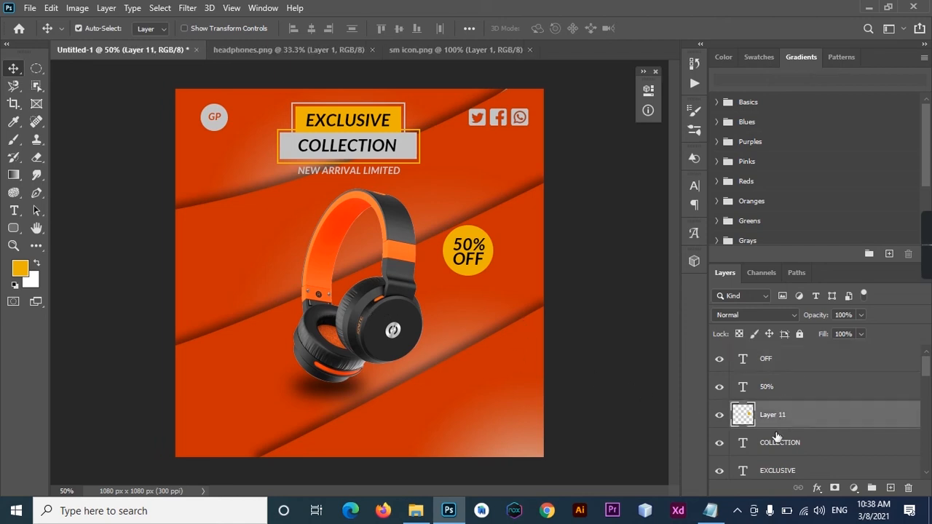
click(778, 439)
key(ctrl+shift+alt+n)
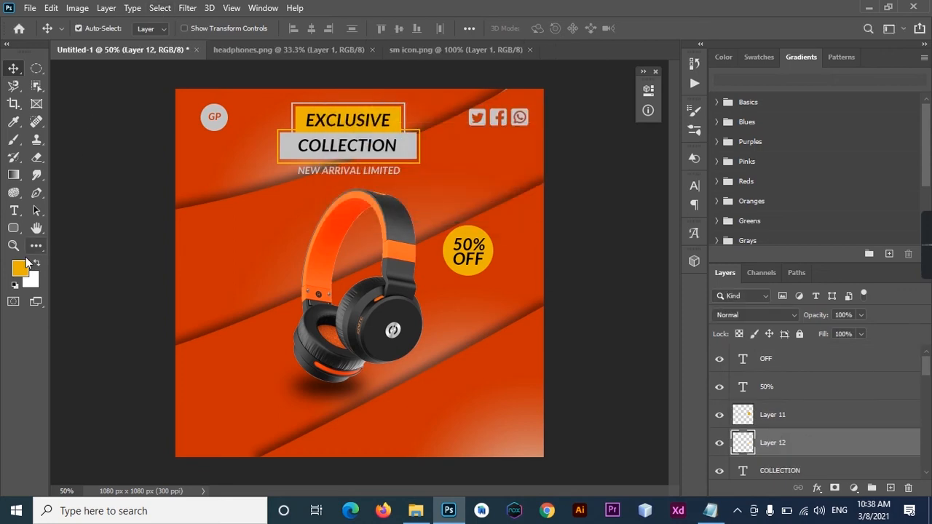
key(m)
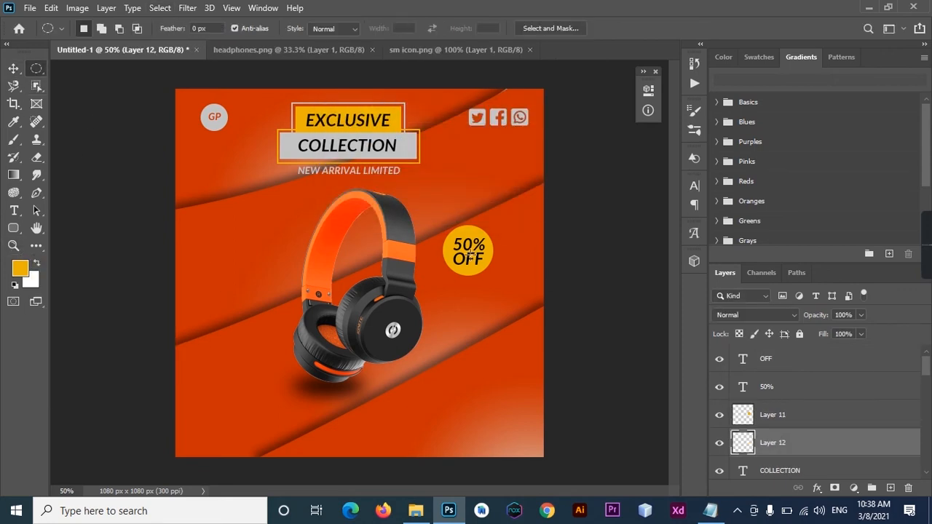
drag(467, 249, 494, 278)
Give the larger circle 0% fill and a 4 px inside stroke in the light gray sampled from the WhatsApp icon
double_click(807, 442)
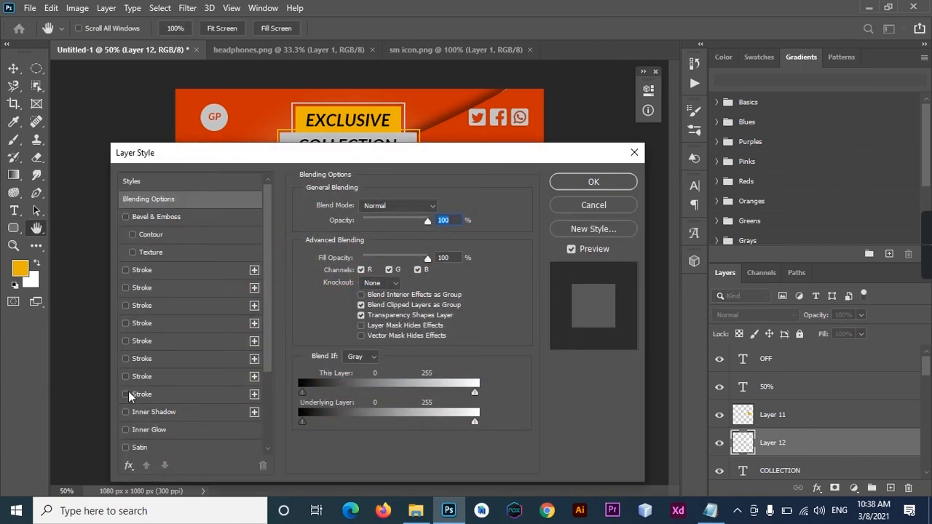
click(254, 269)
click(333, 304)
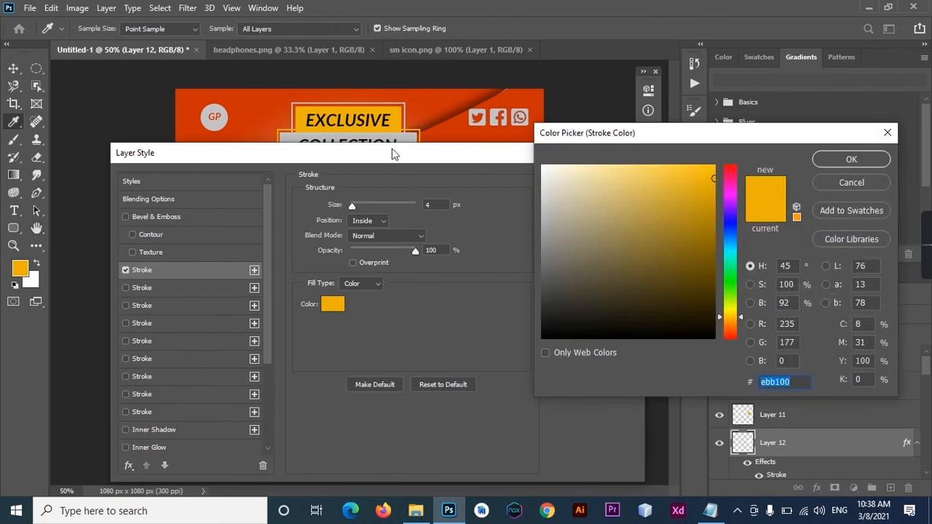
click(518, 118)
click(831, 162)
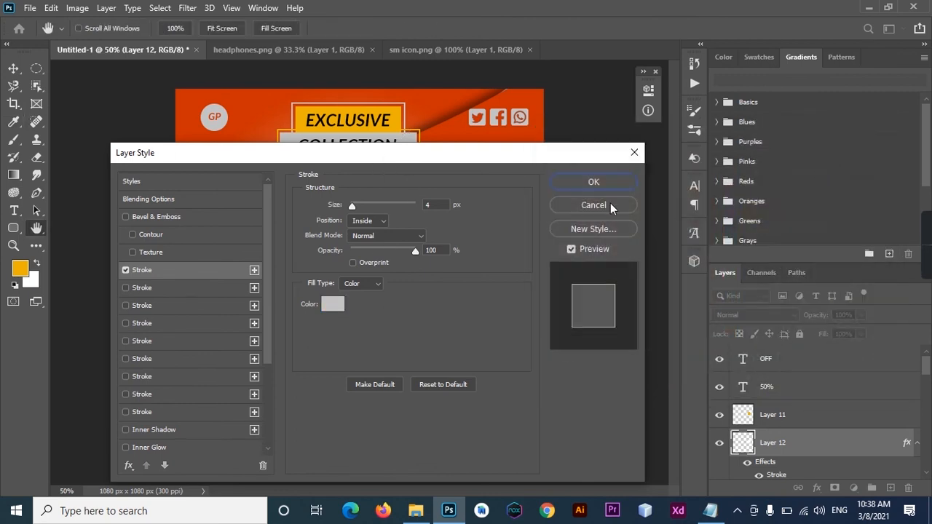
click(589, 186)
drag(843, 339, 697, 343)
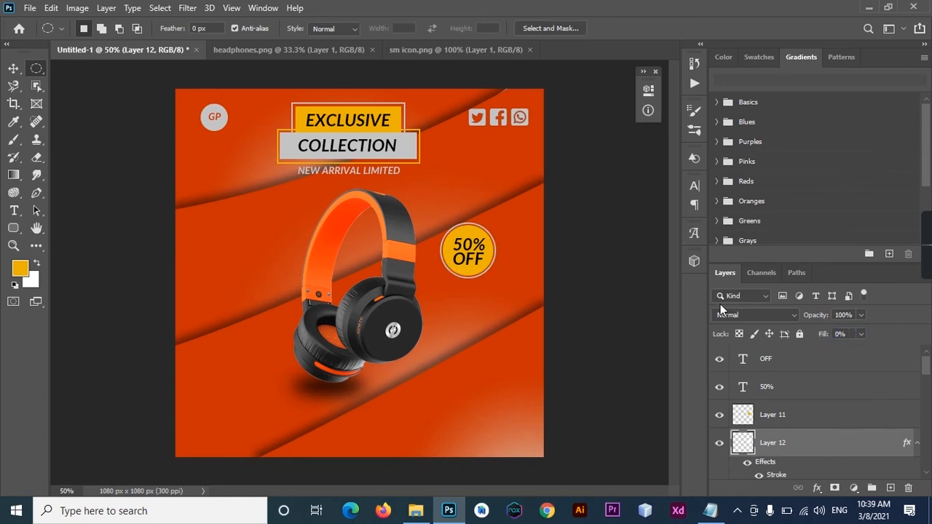
Copy the telephone icon from sm icon.png into the post's lower-left corner above the OFF layer and fill it with yellow
click(775, 361)
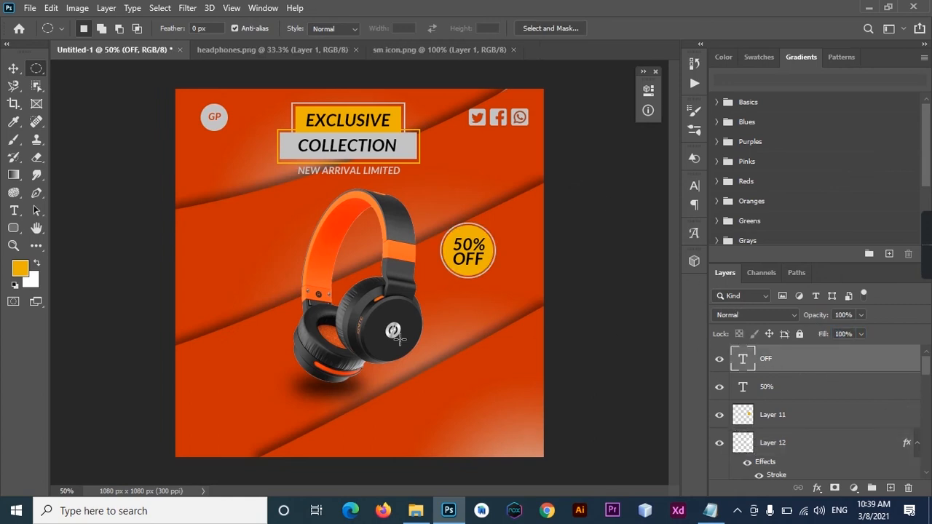
click(412, 52)
right_click(36, 69)
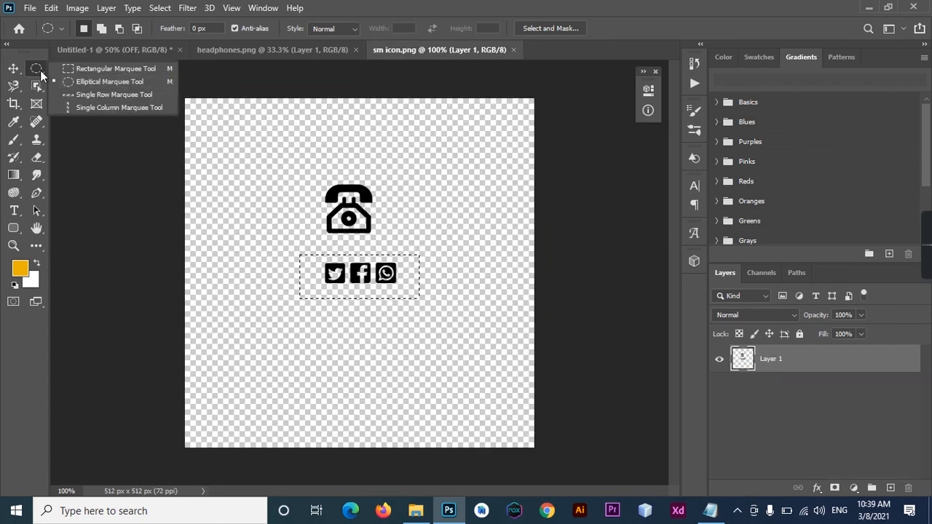
click(74, 70)
key(ctrl+d)
key(ctrl+z)
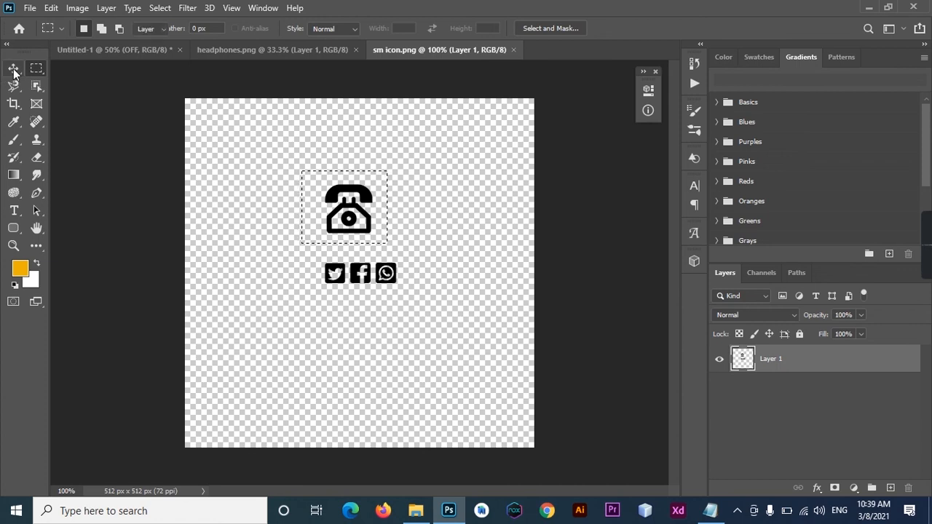
click(13, 69)
drag(316, 198, 148, 103)
drag(100, 58, 221, 437)
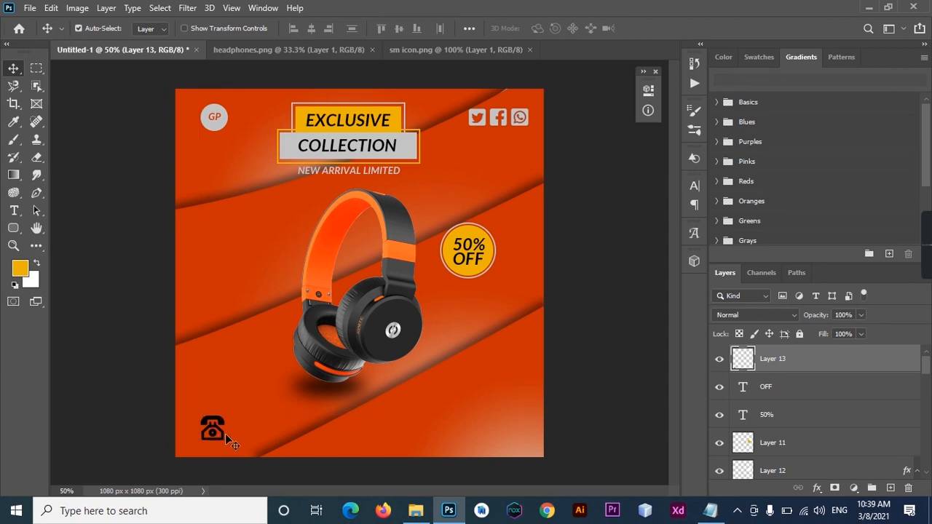
key(ctrl)
Add the text CALL US AT in Lato Bold Italic and place it directly beside the telephone icon
key(t)
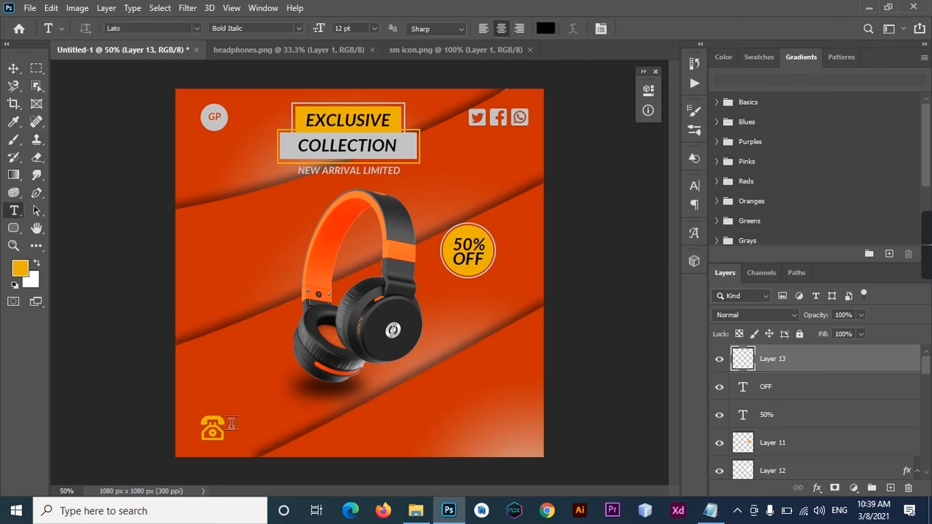
click(235, 423)
text(CALL US AT)
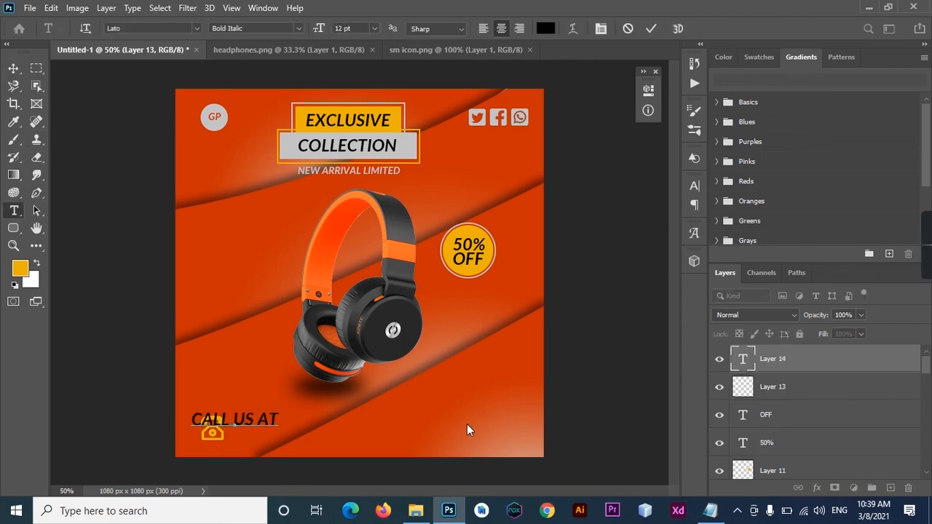
click(14, 68)
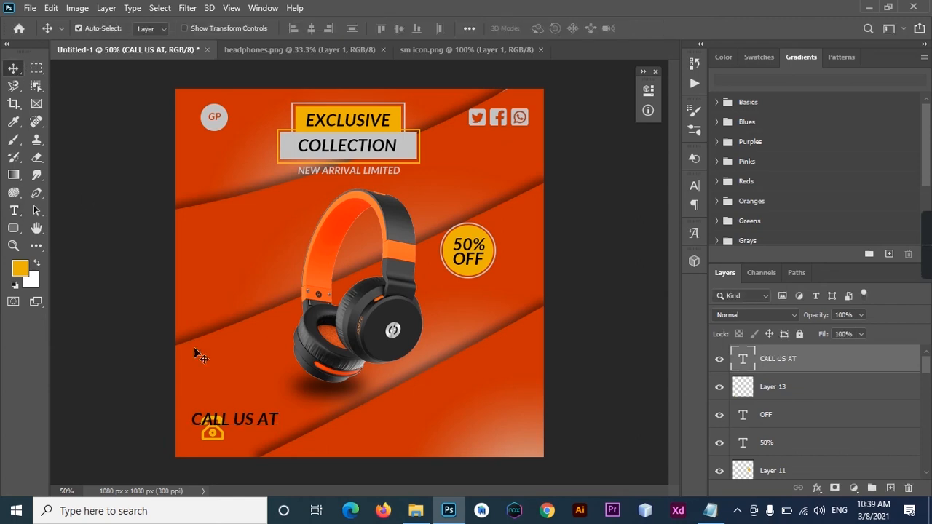
drag(250, 429, 285, 428)
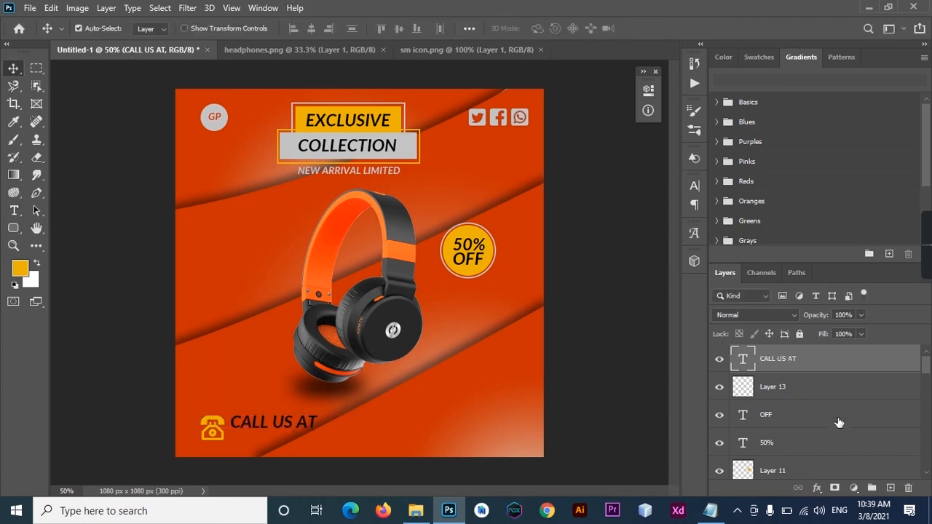
Reduce the CALL US AT text size to 7 pt
double_click(743, 360)
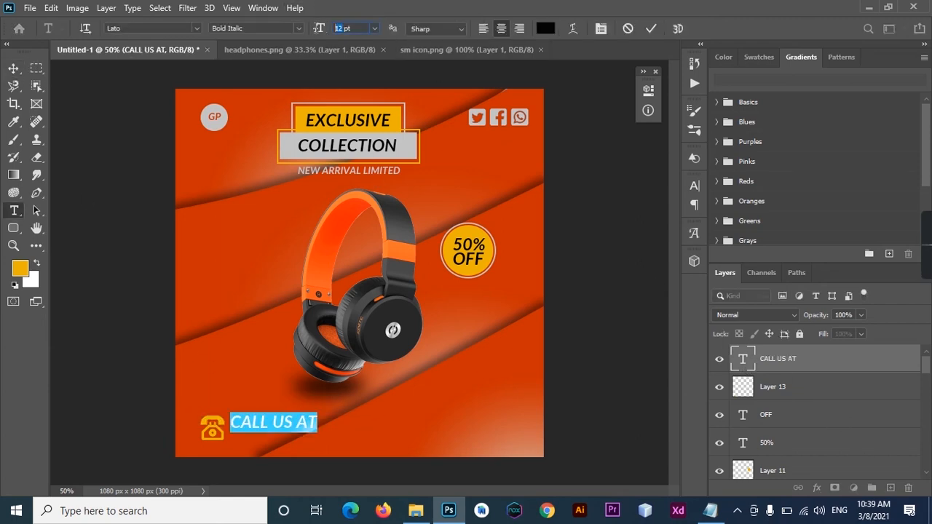
text(9)
click(824, 386)
double_click(746, 364)
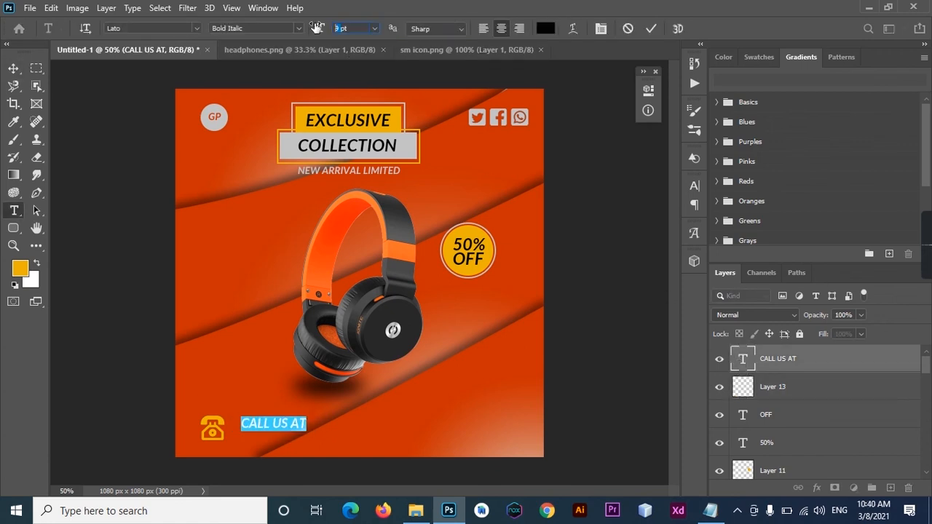
click(650, 28)
key(v)
Duplicate the CALL US AT text directly below itself and replace the copy's wording with the contact phone number
drag(290, 426, 263, 437)
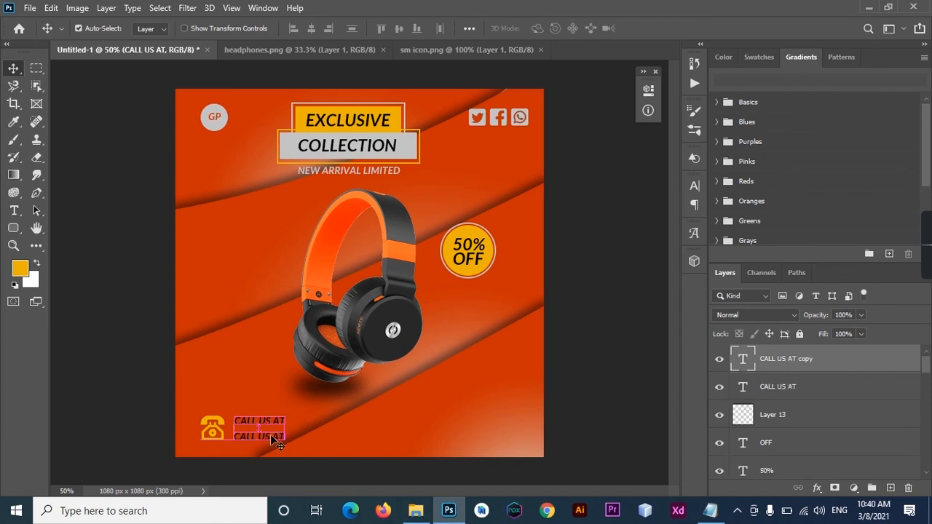
key(t)
triple_click(262, 437)
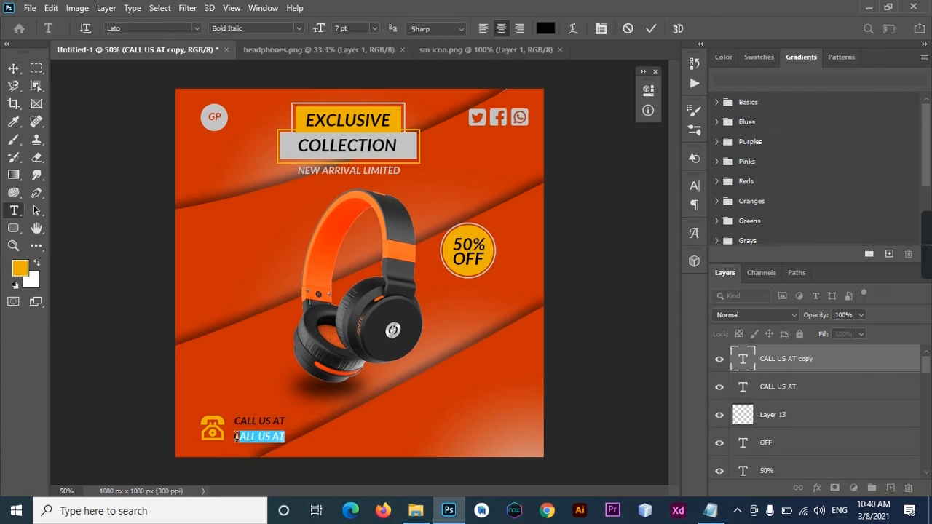
text(+923)
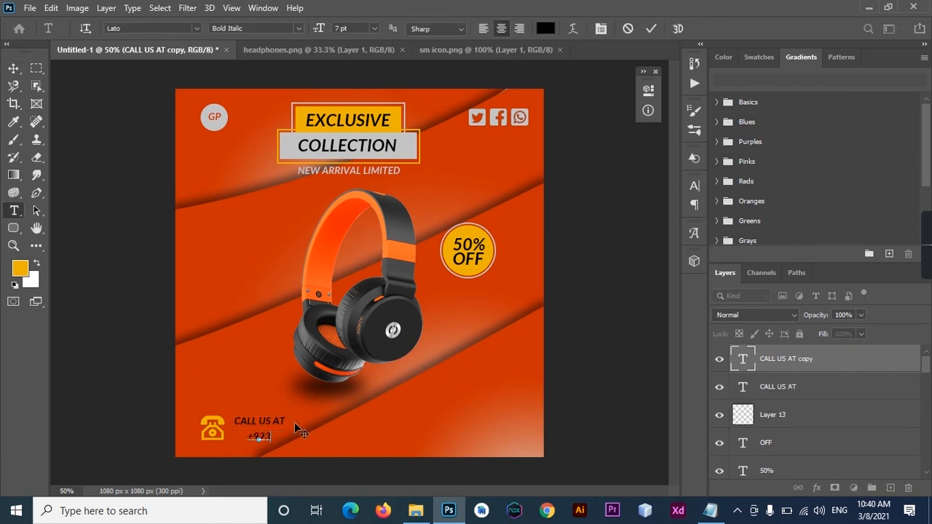
text(12345678)
key(BackSpace)
click(13, 69)
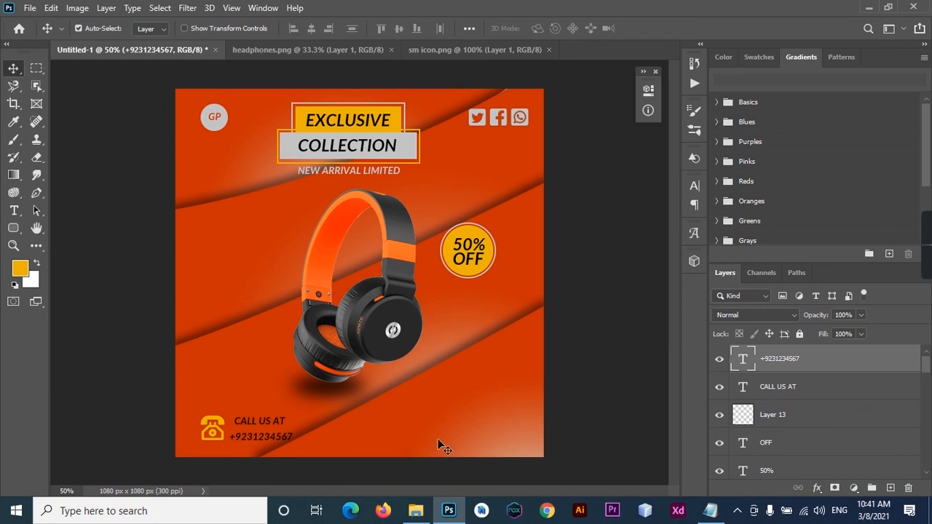
Draw a yellow rounded rectangle about 190 x 64 px with a 10 px radius in the post's lower-right corner
click(13, 227)
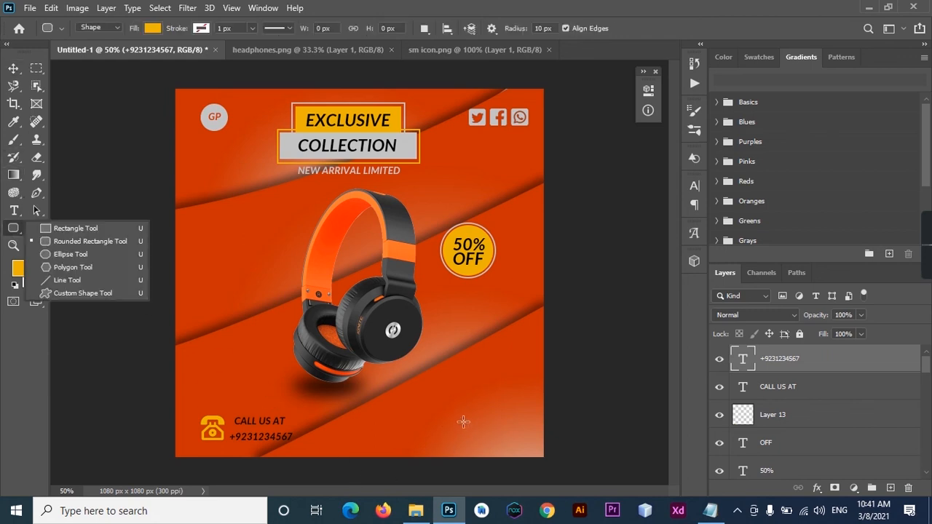
click(50, 241)
drag(451, 422, 515, 442)
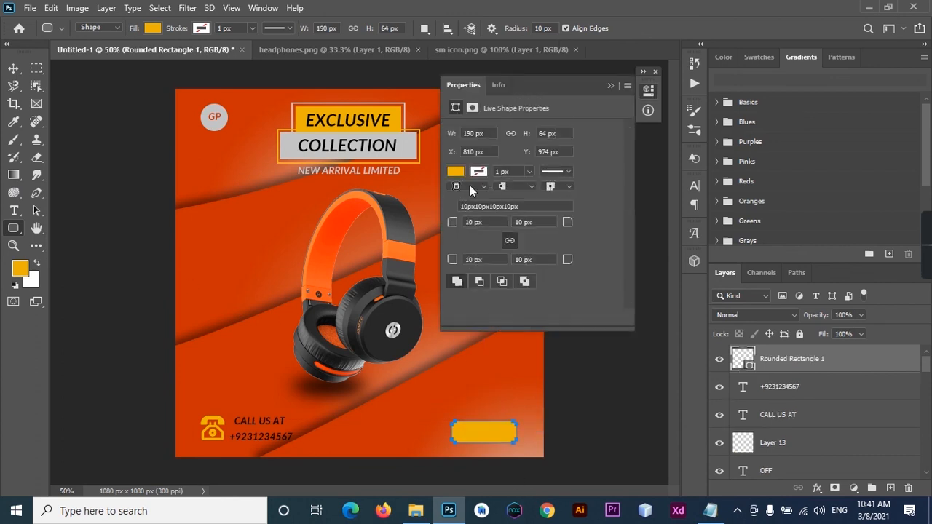
click(456, 171)
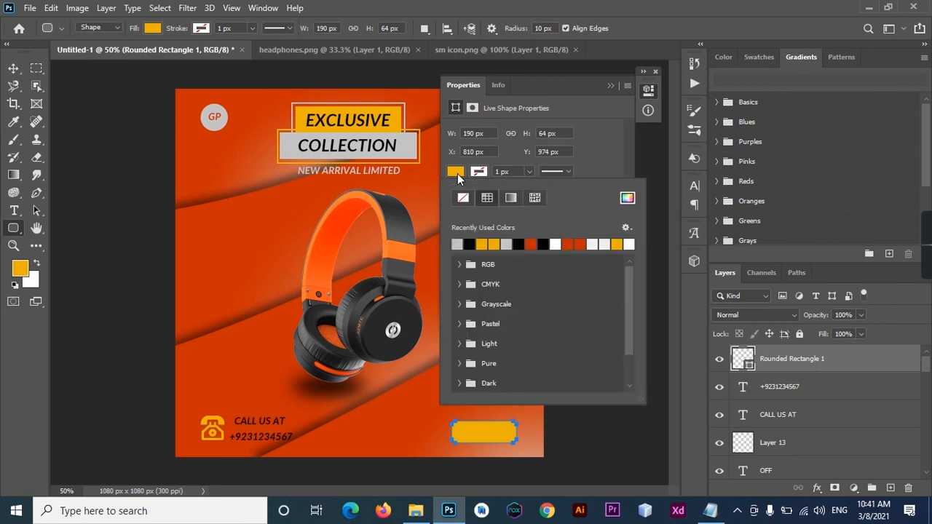
click(609, 85)
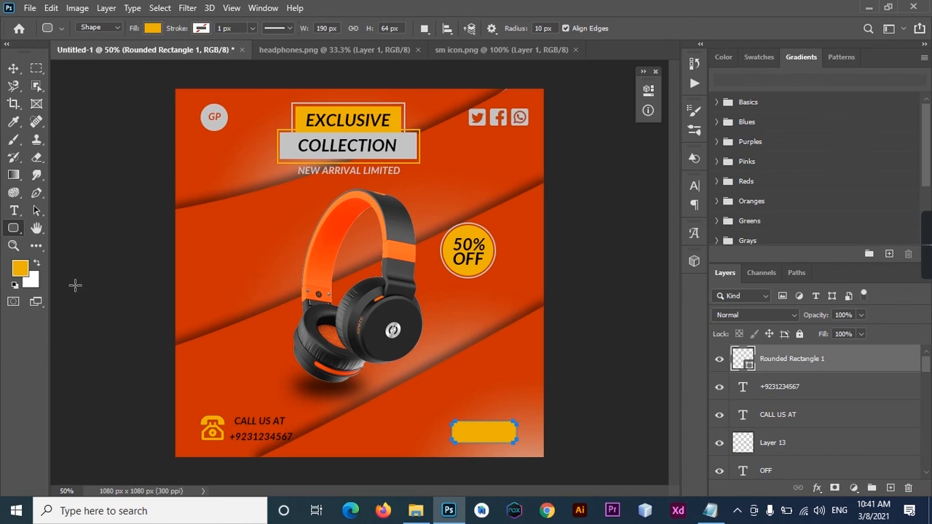
Add the black 7 pt text SHOP NOW and center it on the yellow rounded rectangle
click(12, 69)
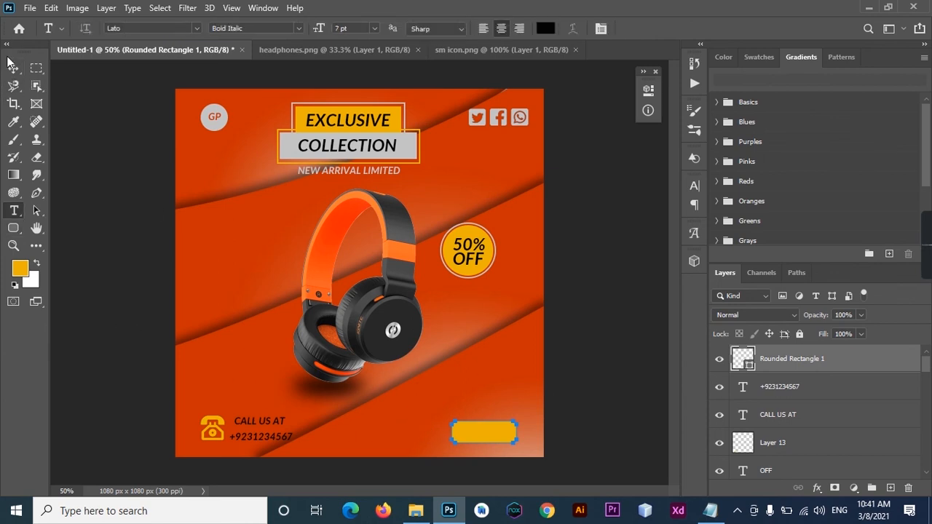
key(t)
click(386, 400)
text(SHOP NOW)
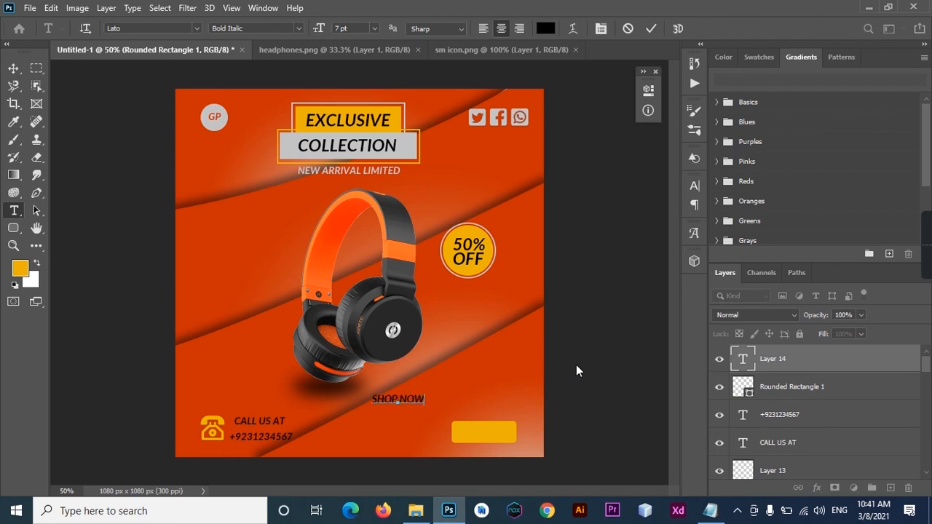
click(13, 69)
drag(412, 405, 501, 441)
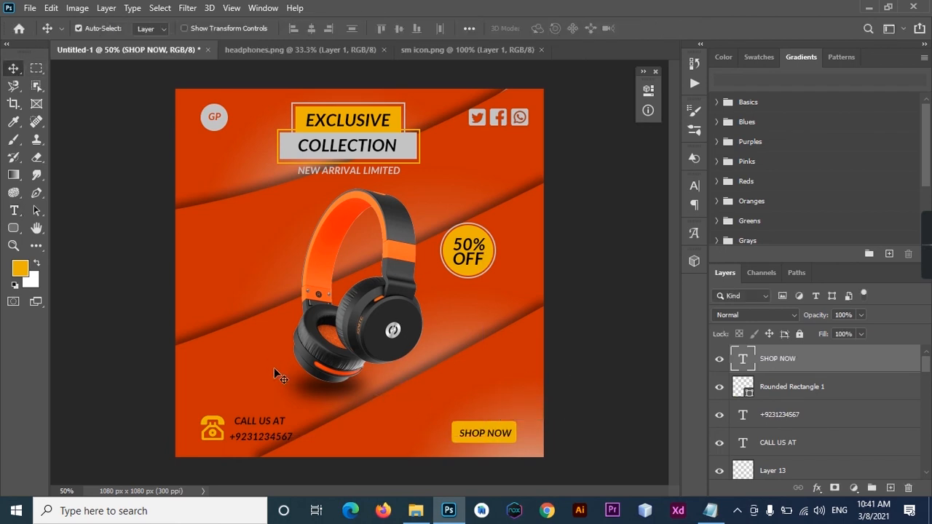
Add the text FREE HOME DELIVERY in the open area above and beside the SHOP NOW button
key(t)
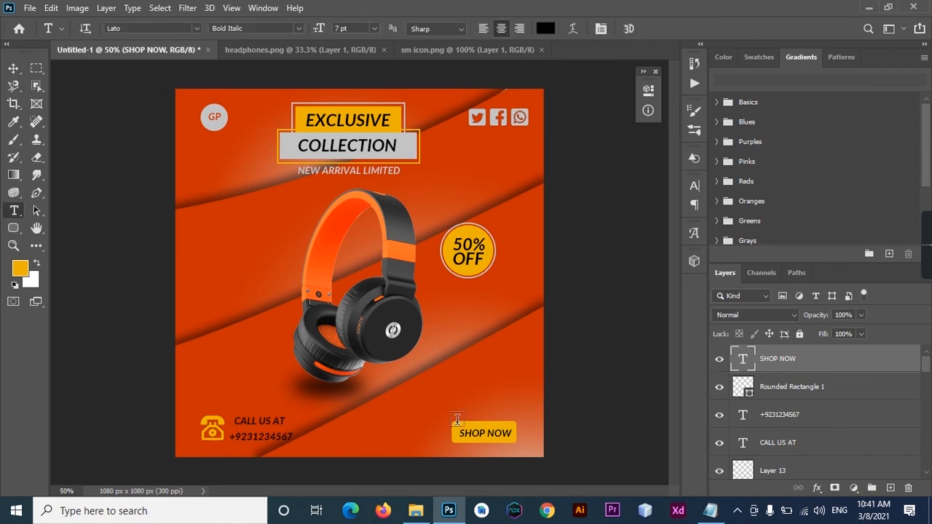
click(411, 411)
text(FREE HO)
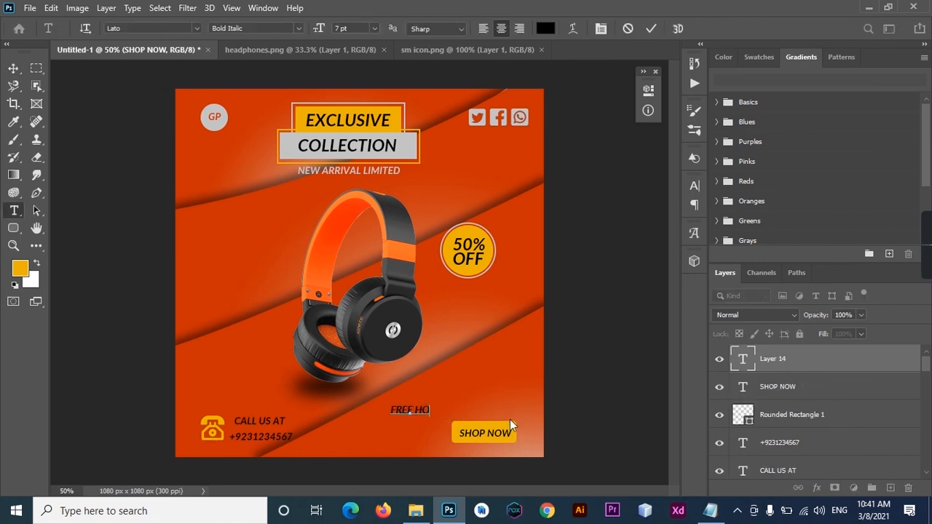
text(ME DELIVERY)
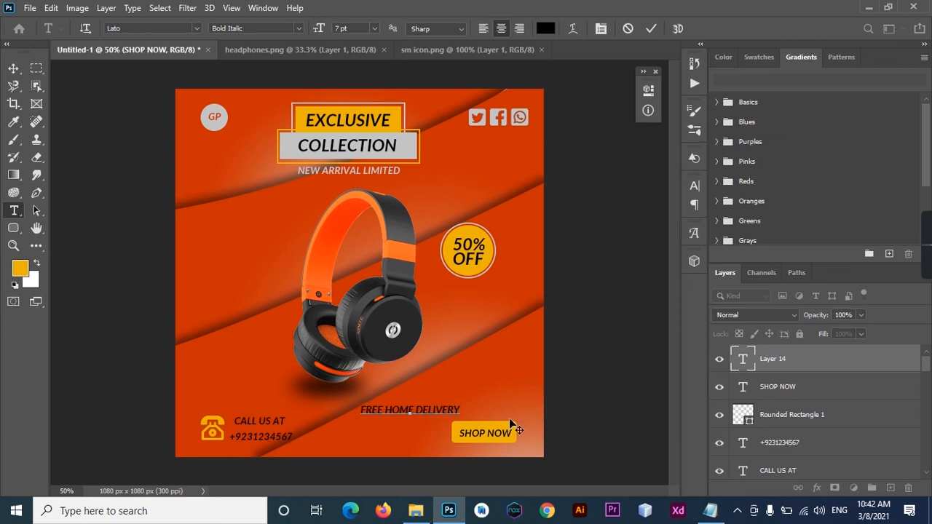
click(13, 68)
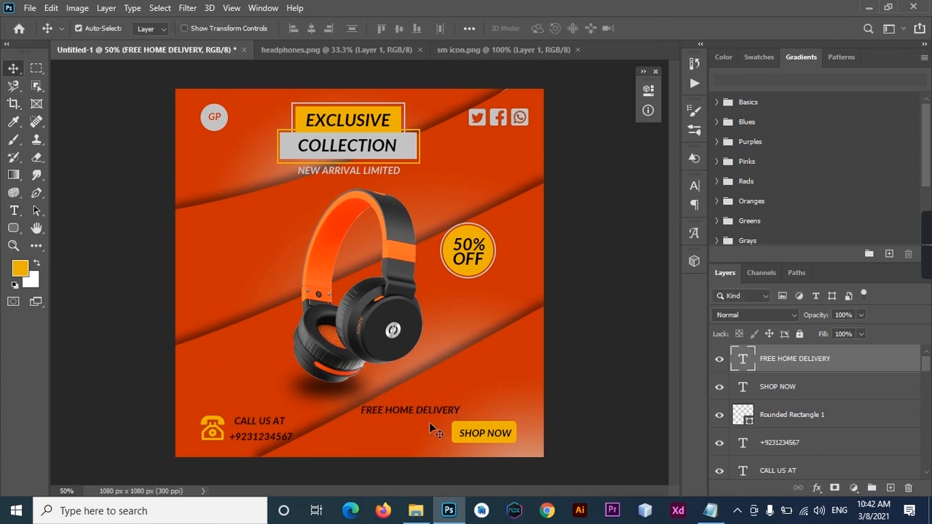
Set the FREE HOME DELIVERY text to 5 pt and move it directly above the SHOP NOW button
double_click(751, 365)
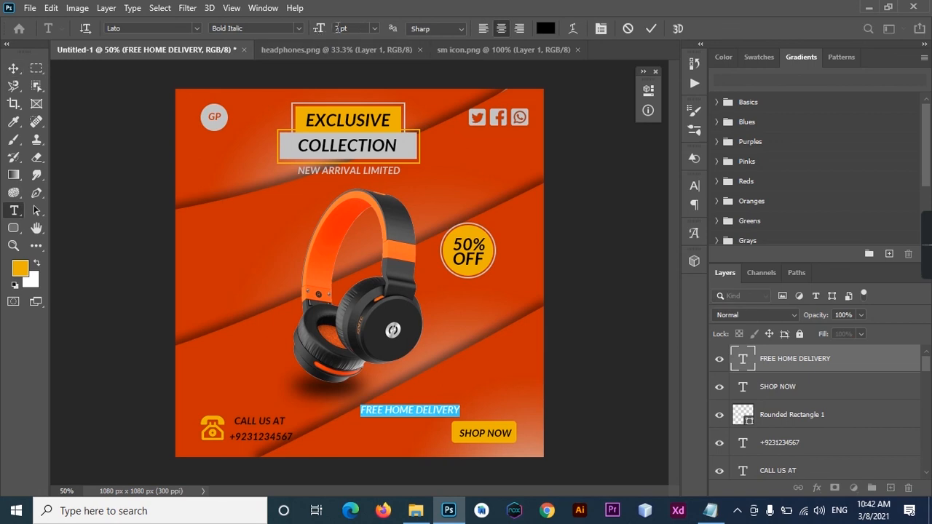
text(5)
click(795, 388)
drag(420, 410, 497, 421)
mouse_move(497, 429)
mouse_down()
mouse_move(499, 440)
mouse_move(490, 417)
mouse_move(496, 423)
mouse_up()
click(590, 406)
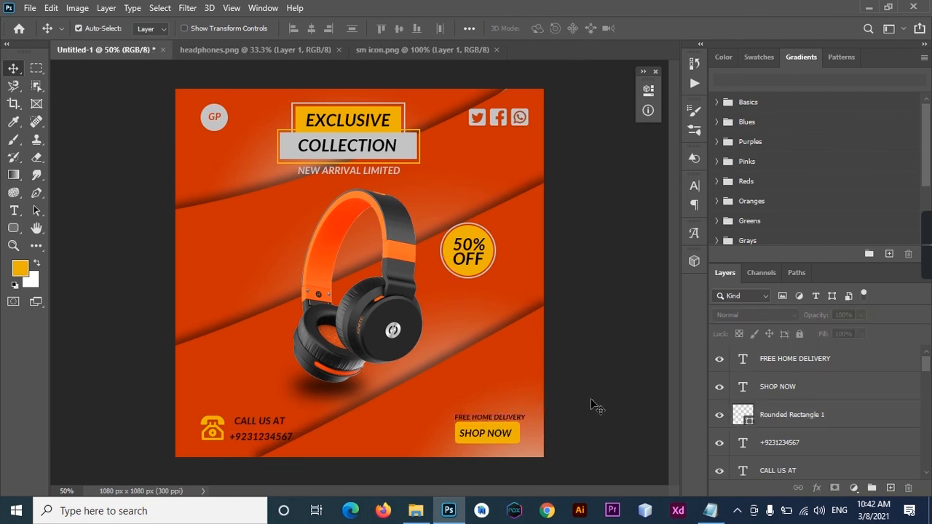
Recolor the FREE HOME DELIVERY text with the light gray sampled from the COLLECTION box
key(t)
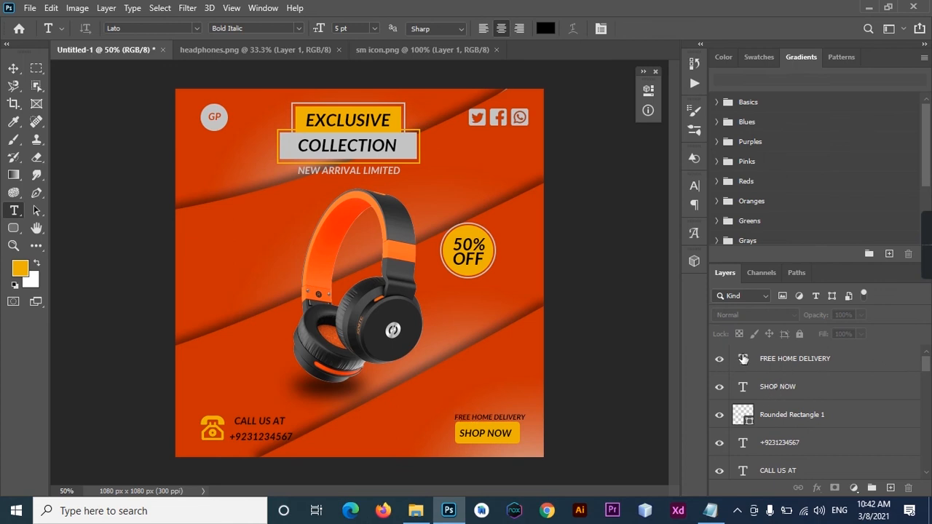
click(734, 364)
double_click(743, 358)
click(546, 28)
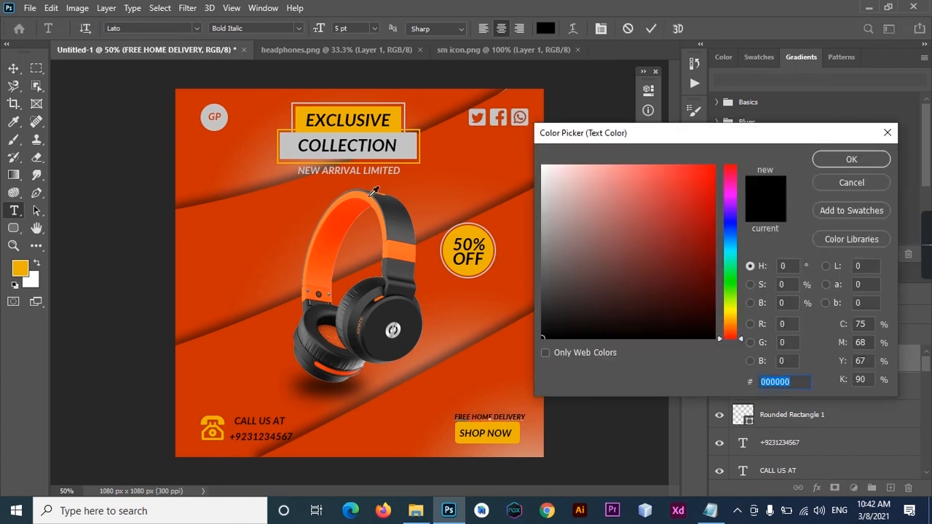
click(415, 145)
click(851, 159)
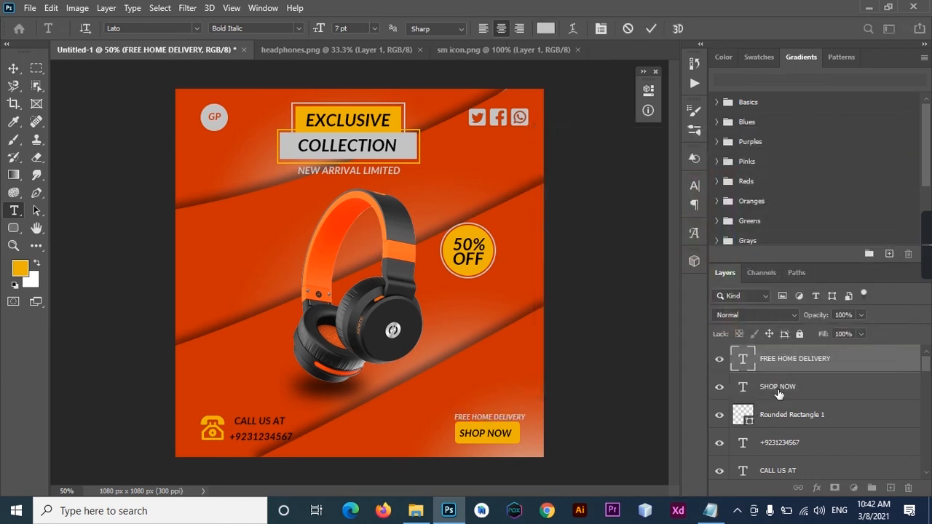
Nudge the yellow button rectangle and the FREE HOME DELIVERY text slightly left so they line up with SHOP NOW
click(764, 396)
click(809, 429)
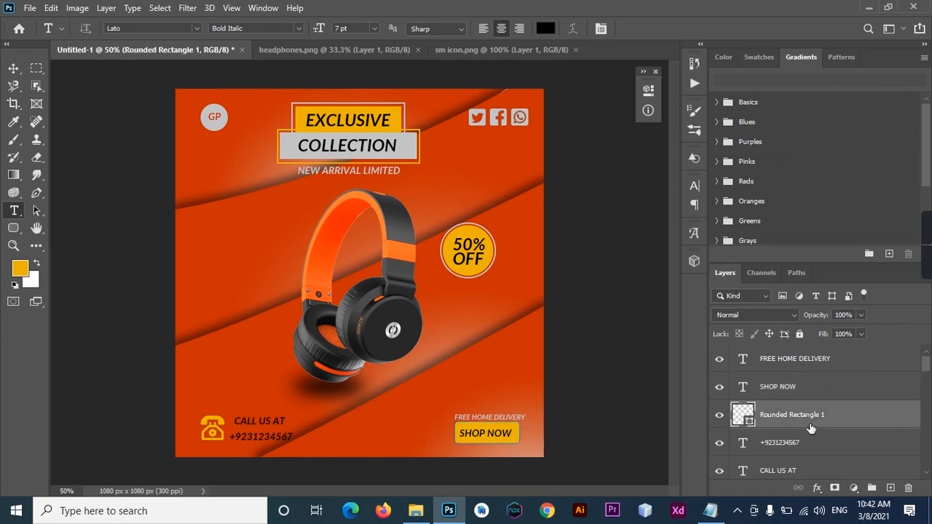
click(13, 69)
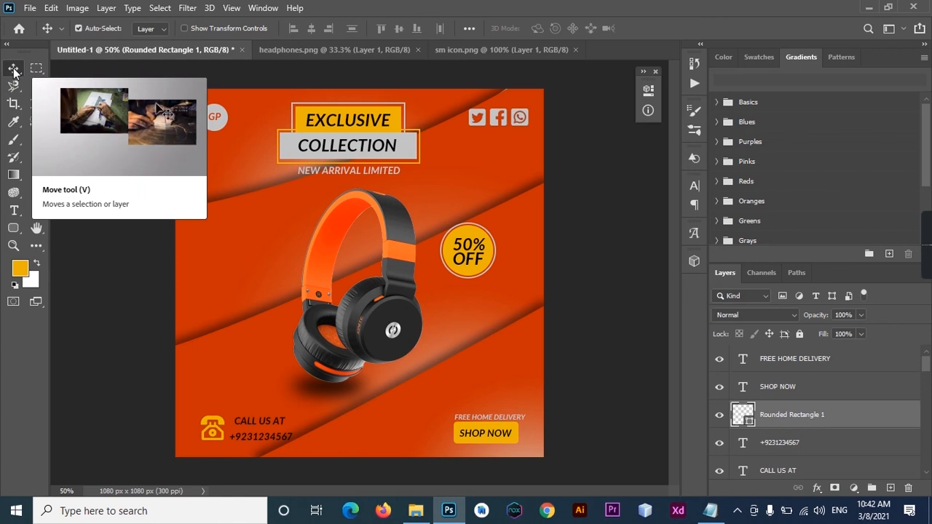
click(513, 419)
key(Left)
key(Left)
key(Left)
key(Left)
Fill the telephone icon with the light gray sampled from the COLLECTION box
click(219, 435)
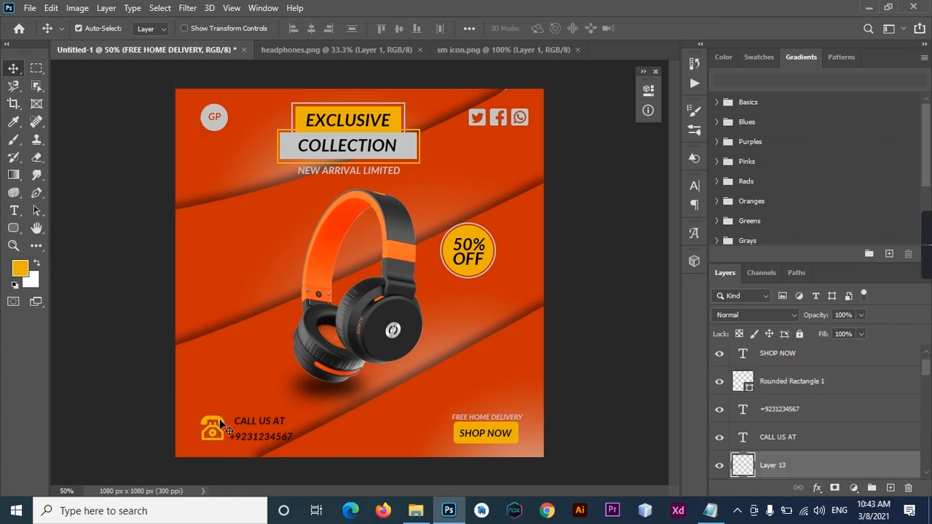
ctrl+click(743, 464)
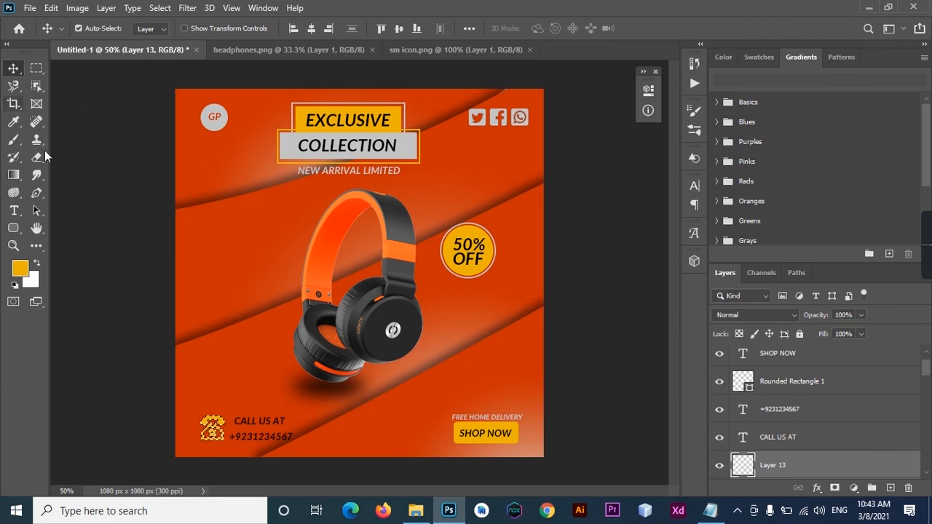
click(13, 121)
click(281, 144)
key(alt+BackSpace)
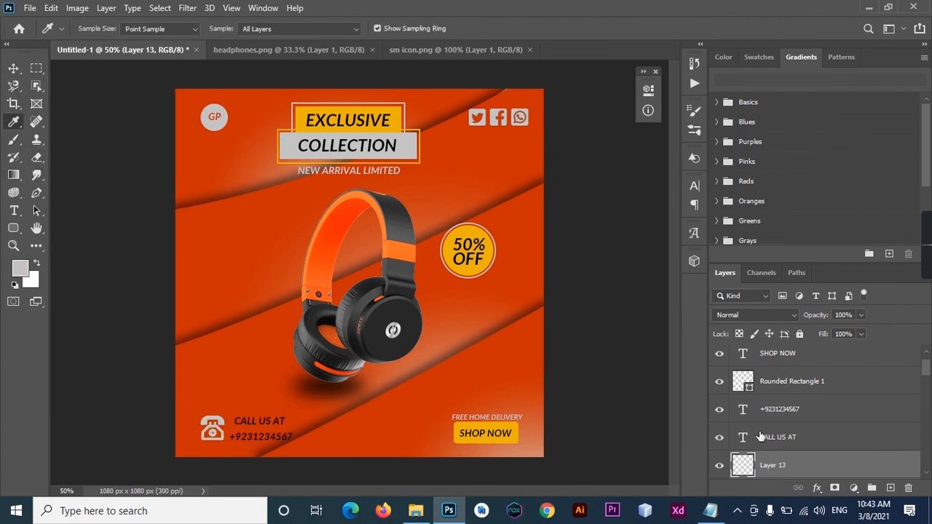
Recolor the CALL US AT text with the light gray sampled from the COLLECTION box
double_click(742, 437)
click(544, 27)
click(407, 147)
click(870, 158)
Recolor the phone number text below CALL US AT with the light gray sampled from the COLLECTION box
double_click(744, 411)
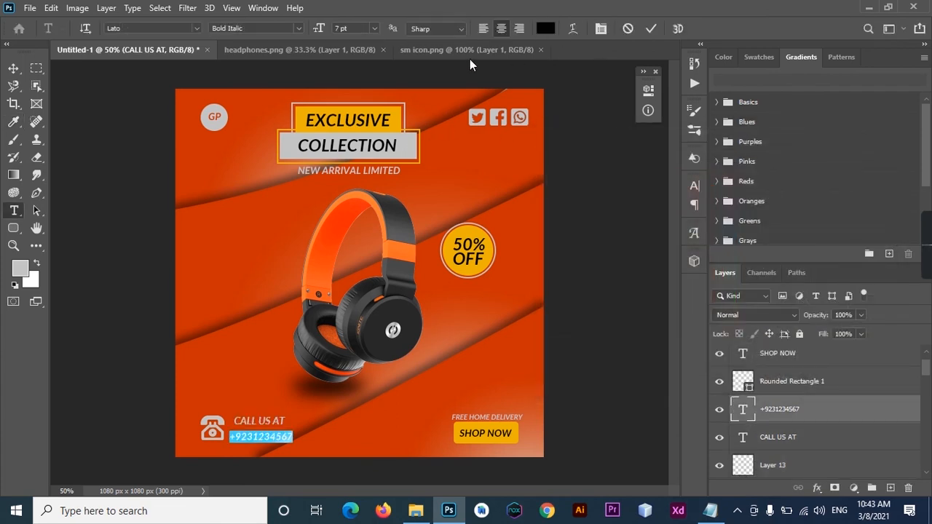
click(546, 29)
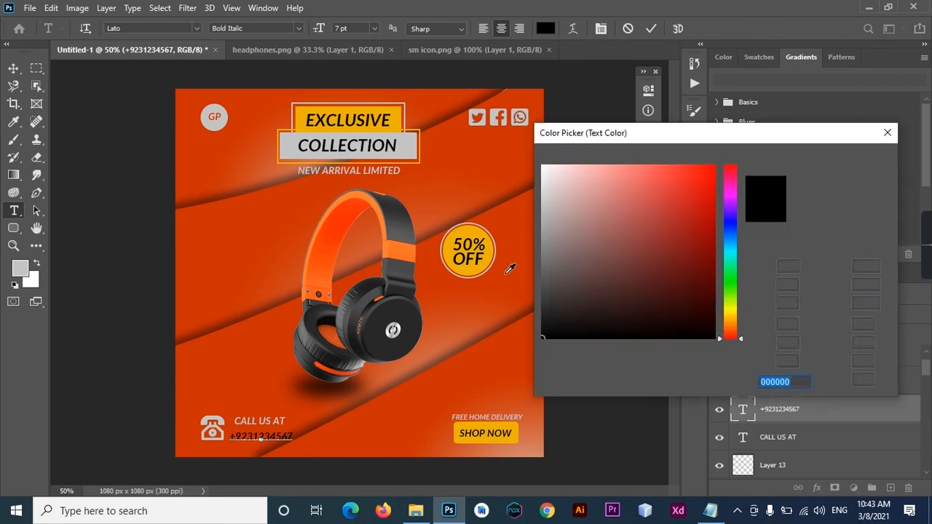
click(410, 148)
click(851, 159)
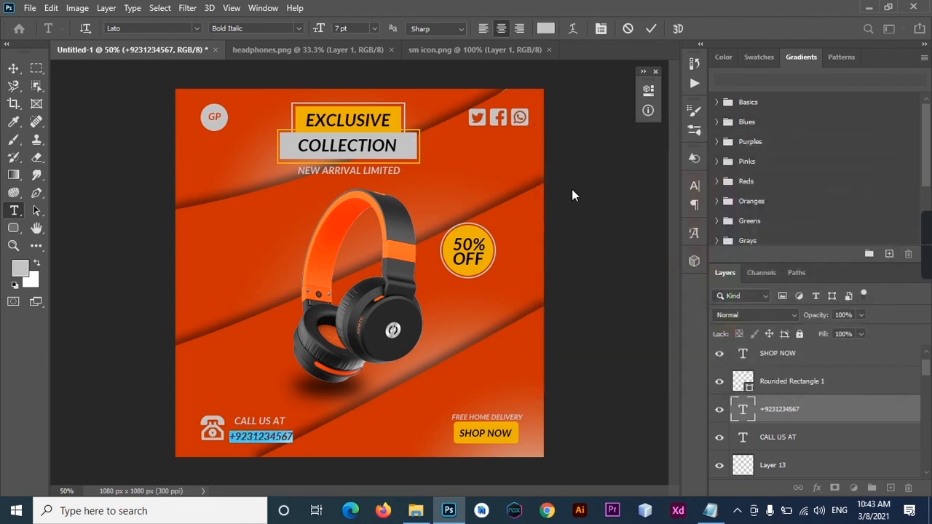
click(13, 68)
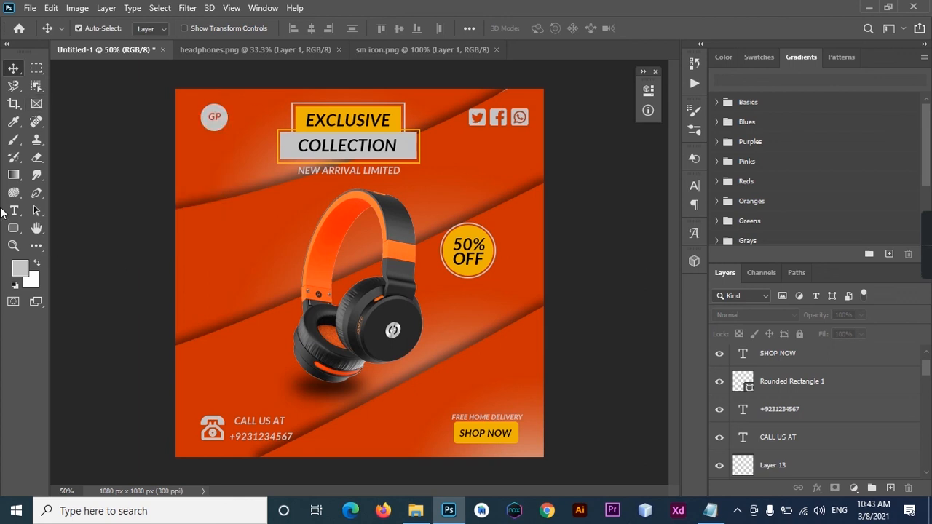
Choose the History Brush with brush 8 from the Free Name Photoshop Brushes 2 set at 2500 px
click(16, 159)
click(97, 29)
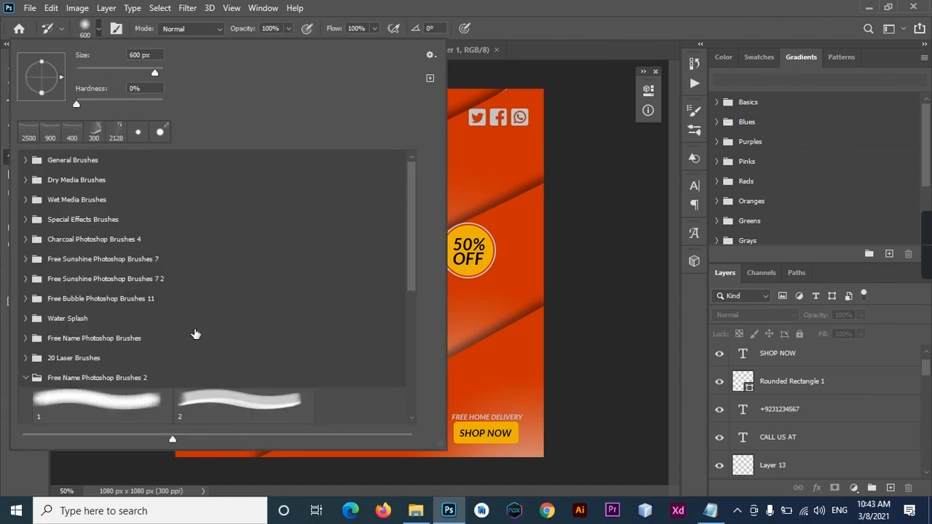
mouse_move(412, 253)
mouse_down()
mouse_move(408, 302)
mouse_move(283, 366)
mouse_move(438, 272)
mouse_move(398, 336)
mouse_move(400, 370)
mouse_up()
click(264, 339)
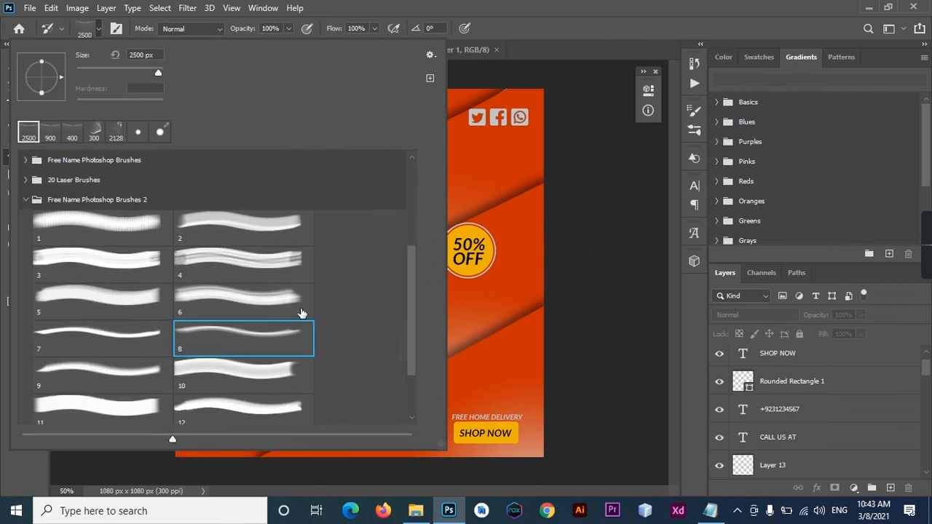
Add a new empty layer above the FREE HOME DELIVERY text layer
drag(927, 371, 926, 359)
click(810, 358)
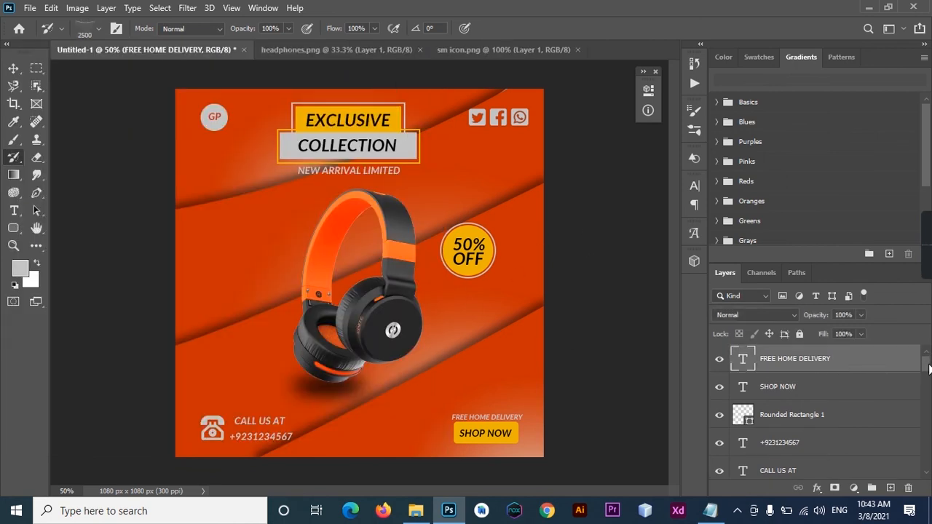
key(ctrl+shift+n)
key(Return)
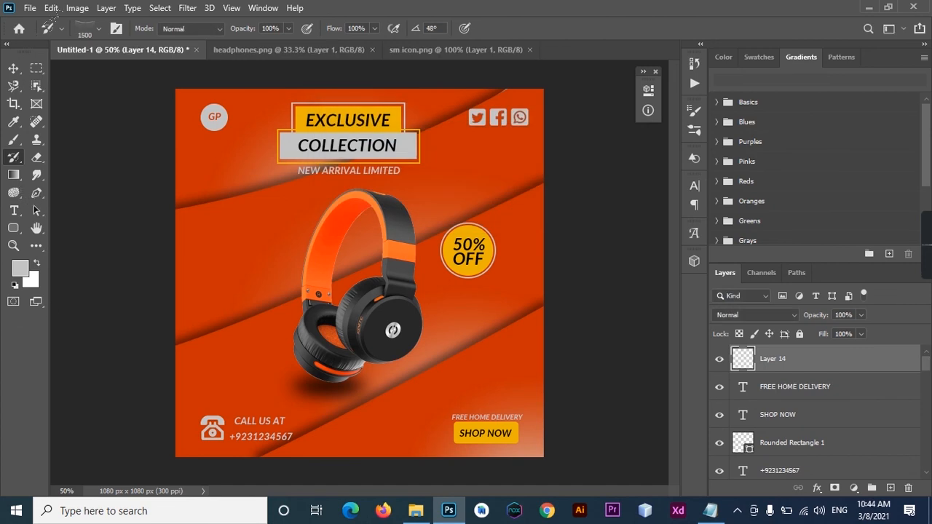
Reduce the dotted brush to 800 px and rotate its tip to 88°
key(bracketleft)
key(bracketleft)
key(bracketleft)
key(bracketleft)
key(bracketleft)
key(Return)
key(Right)
key(Return)
Reselect brush 8, set it to 900 px at 94°, and stamp the dot pattern along the post's left edge
click(95, 32)
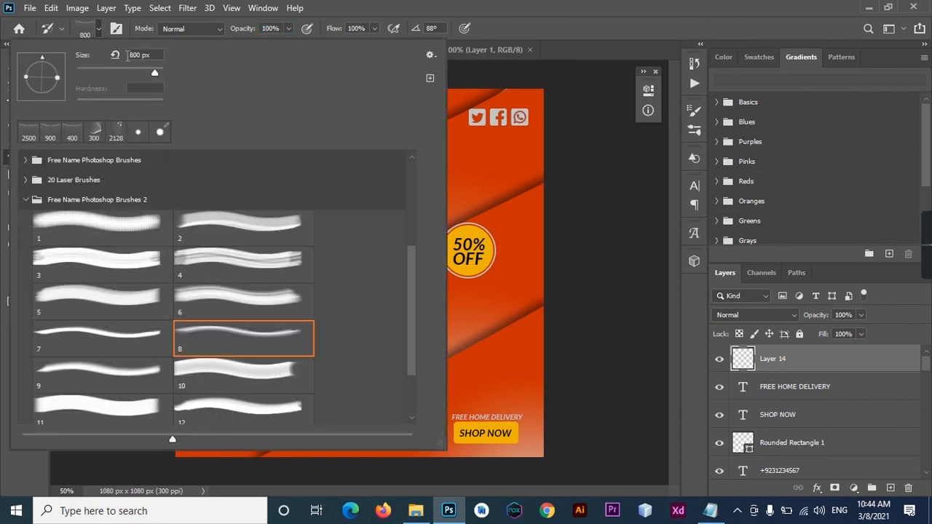
click(210, 327)
click(448, 295)
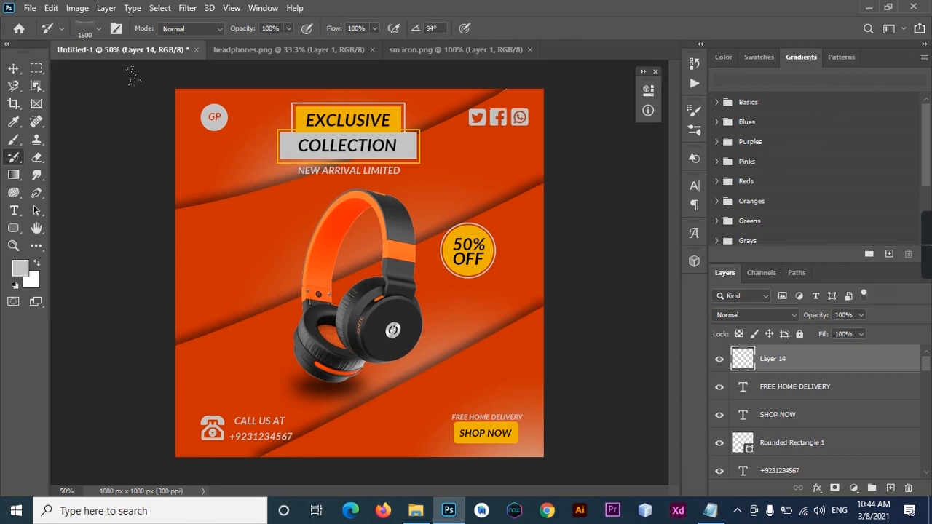
key(bracketleft)
key(bracketleft)
key(bracketleft)
key(bracketleft)
click(149, 131)
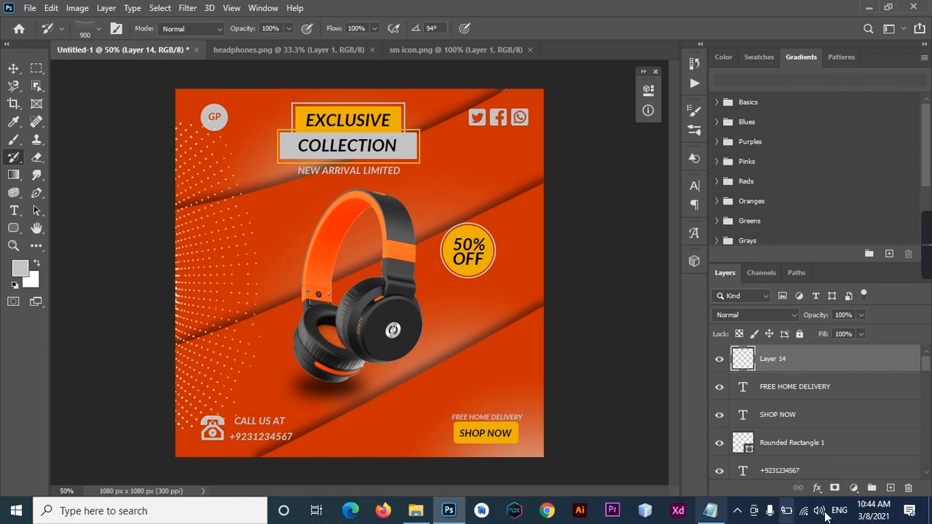
Lower the opacity of the dot pattern layer to 46%
mouse_move(817, 314)
mouse_down()
mouse_move(789, 316)
mouse_move(806, 320)
mouse_up()
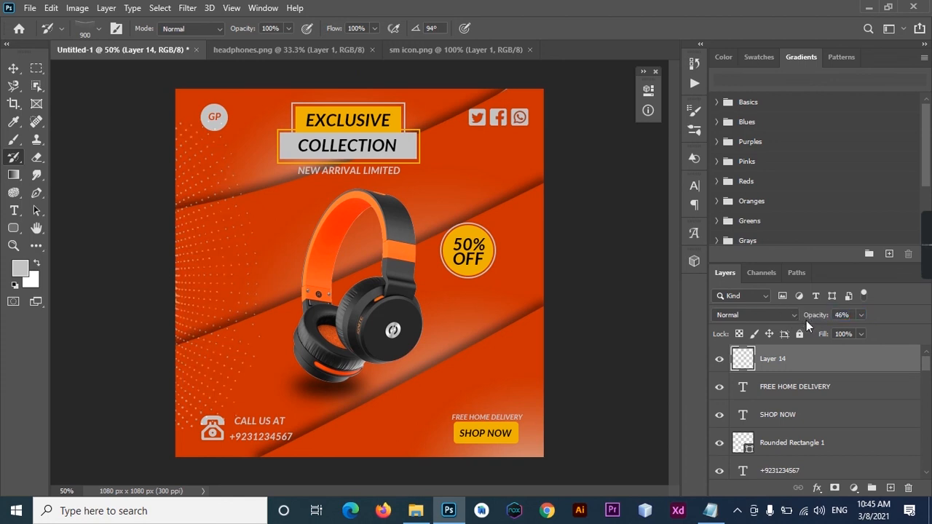
click(13, 68)
Save the design to the Desktop as a JPEG named "social media post" with the default JPEG options
click(30, 7)
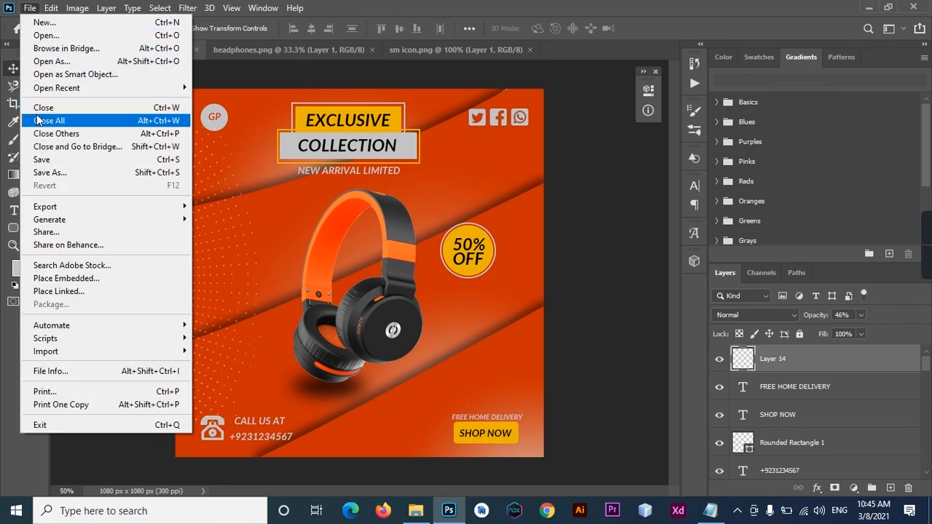
click(49, 173)
click(64, 121)
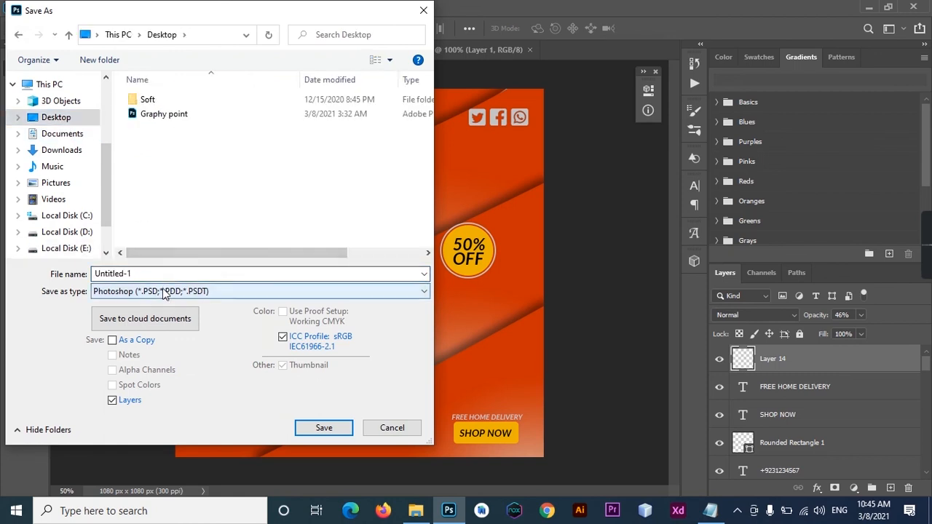
click(164, 291)
key(j)
key(Return)
click(164, 274)
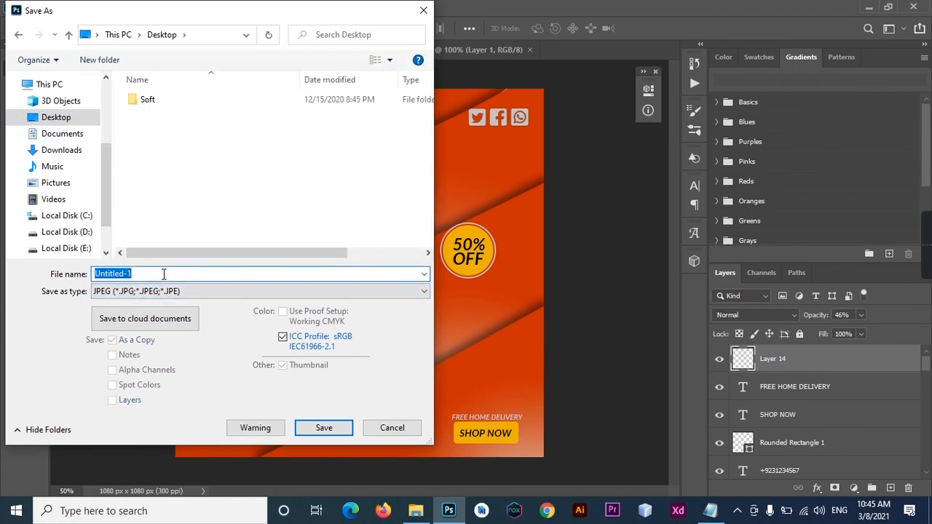
text(social media post)
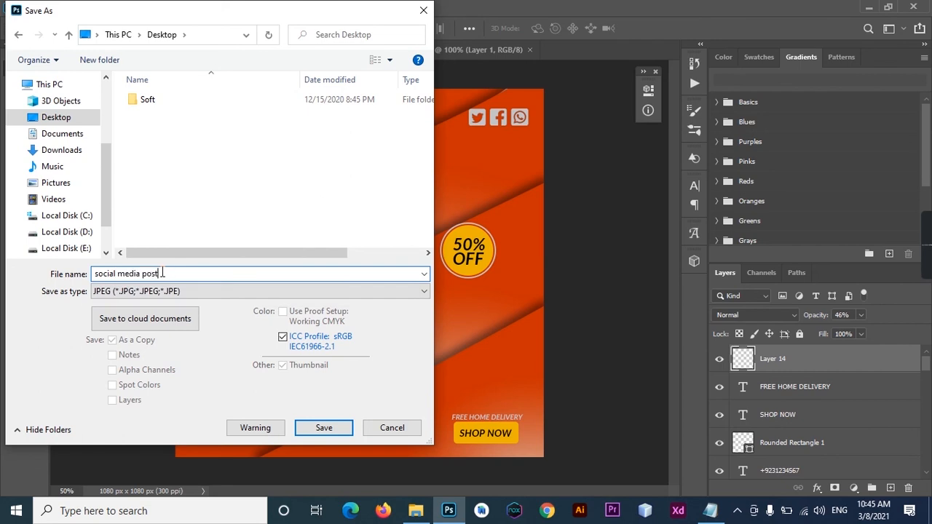
key(Return)
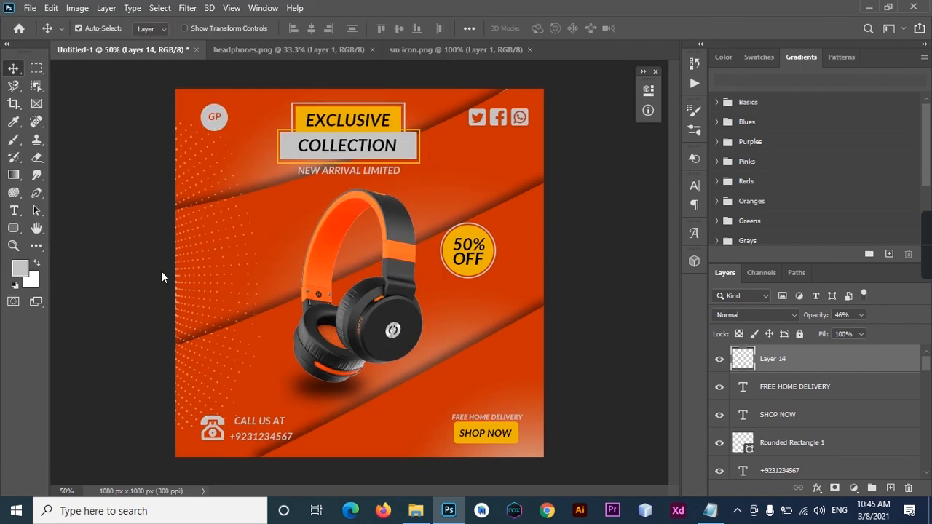
key(Return)
Switch to the desktop and open the saved "social media post" image in Photos to check it
key(super+d)
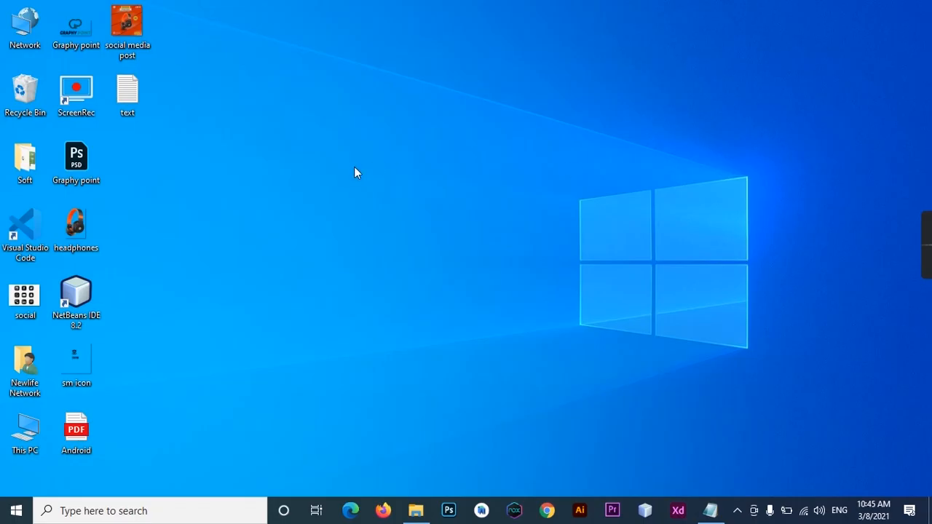
click(138, 25)
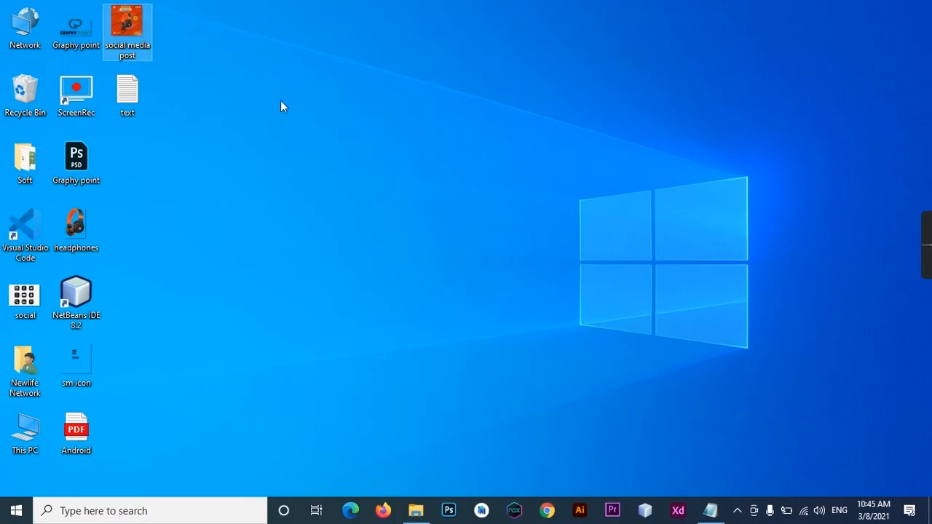
double_click(136, 28)
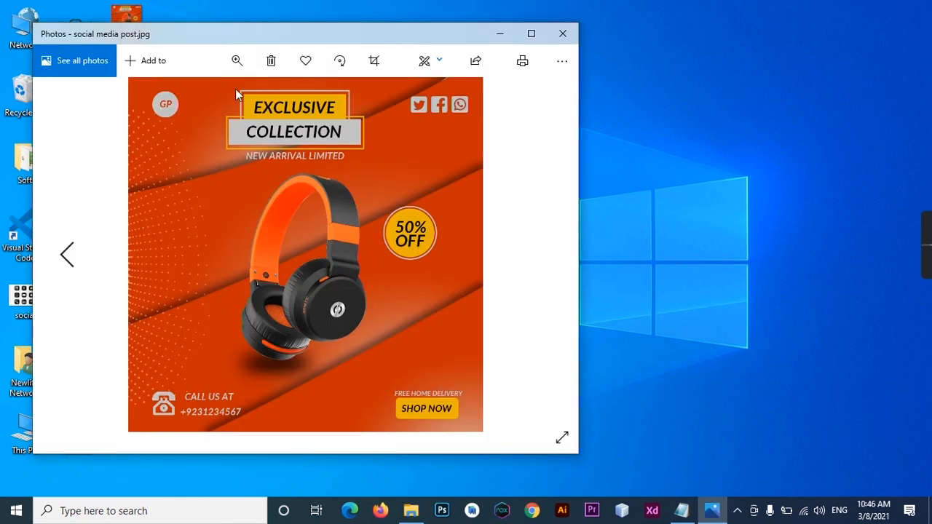